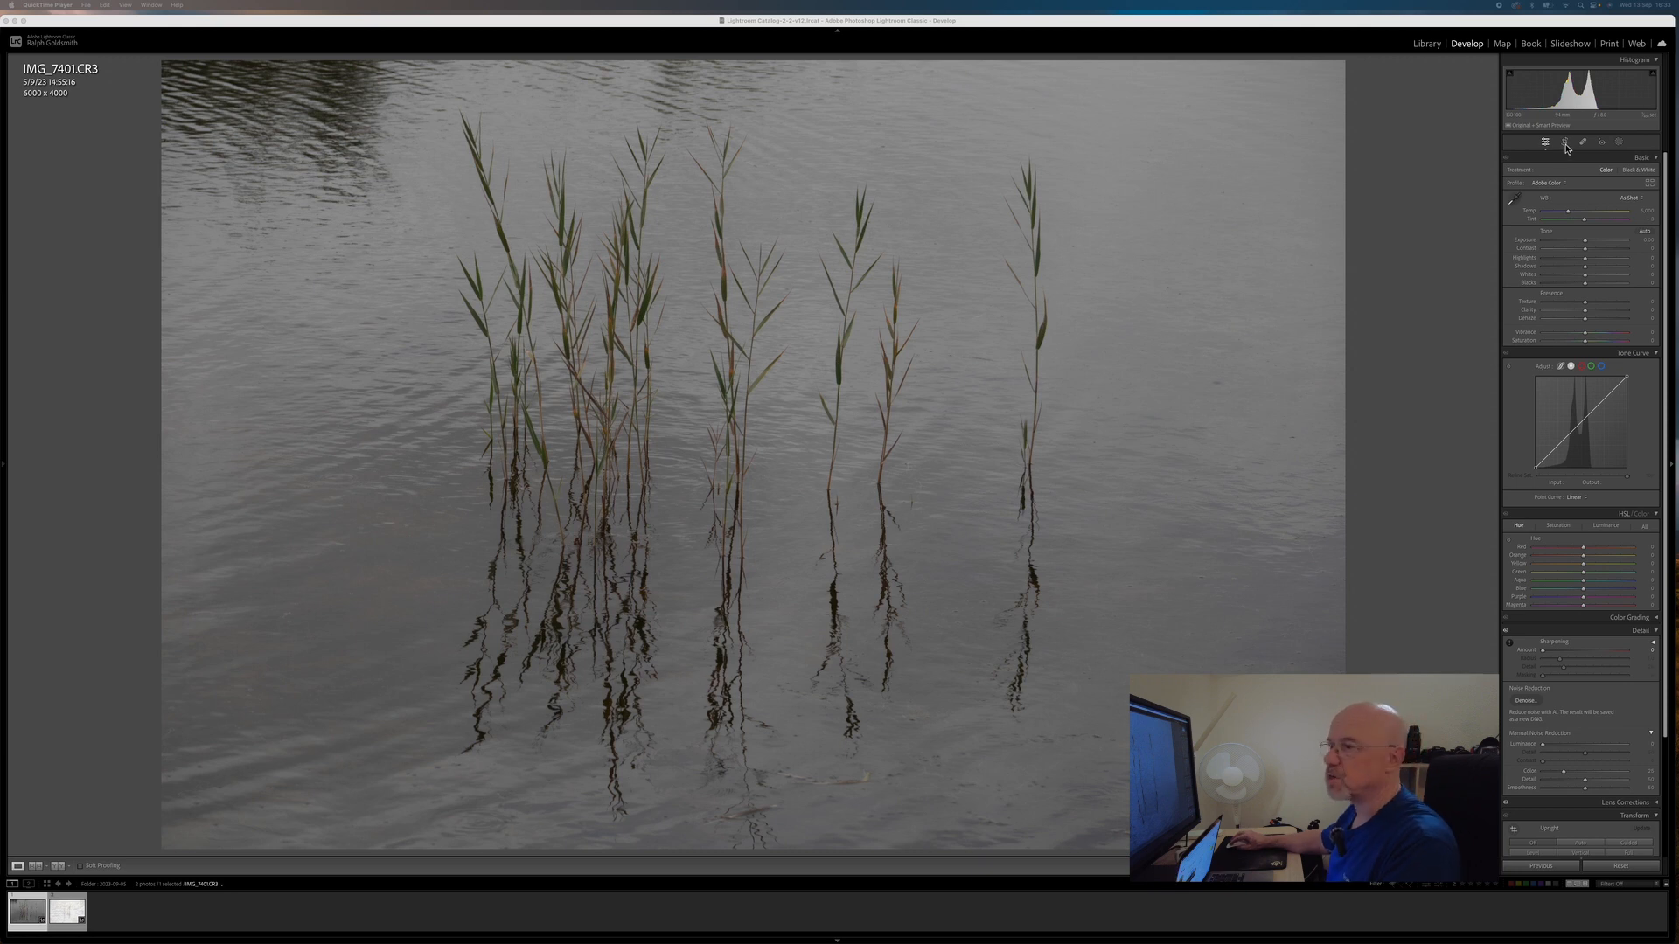
Crop the reed photo to a centred 1 x 1 square at full image height and apply the crop
left_click(1565, 143)
left_click(1626, 174)
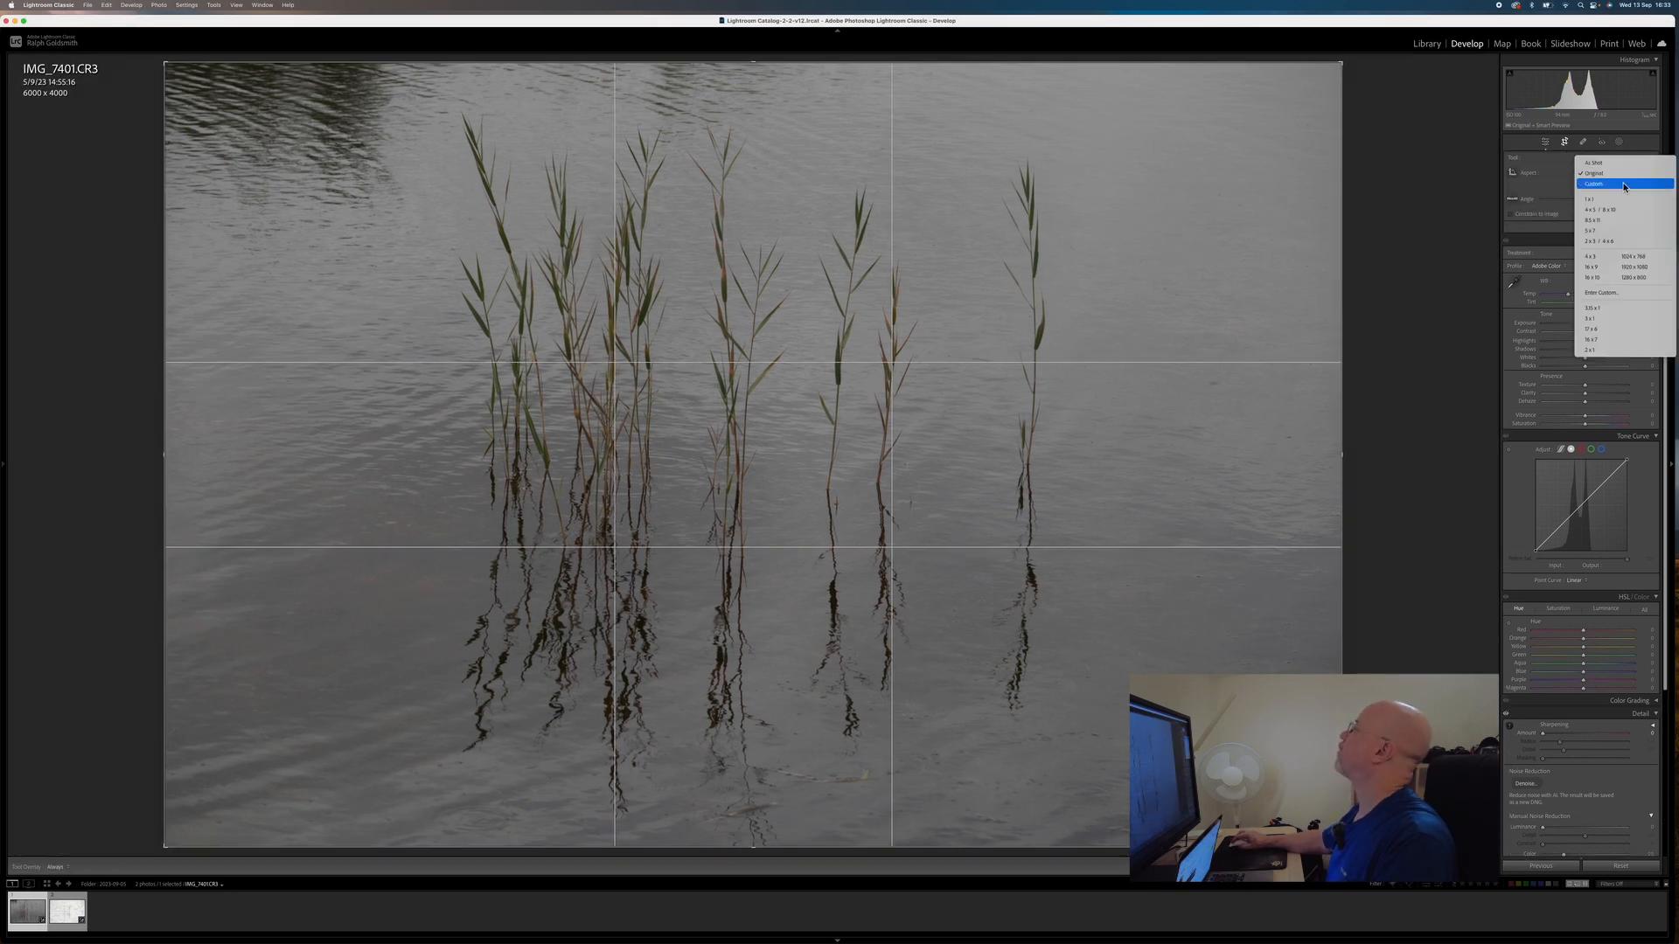
left_click(1620, 200)
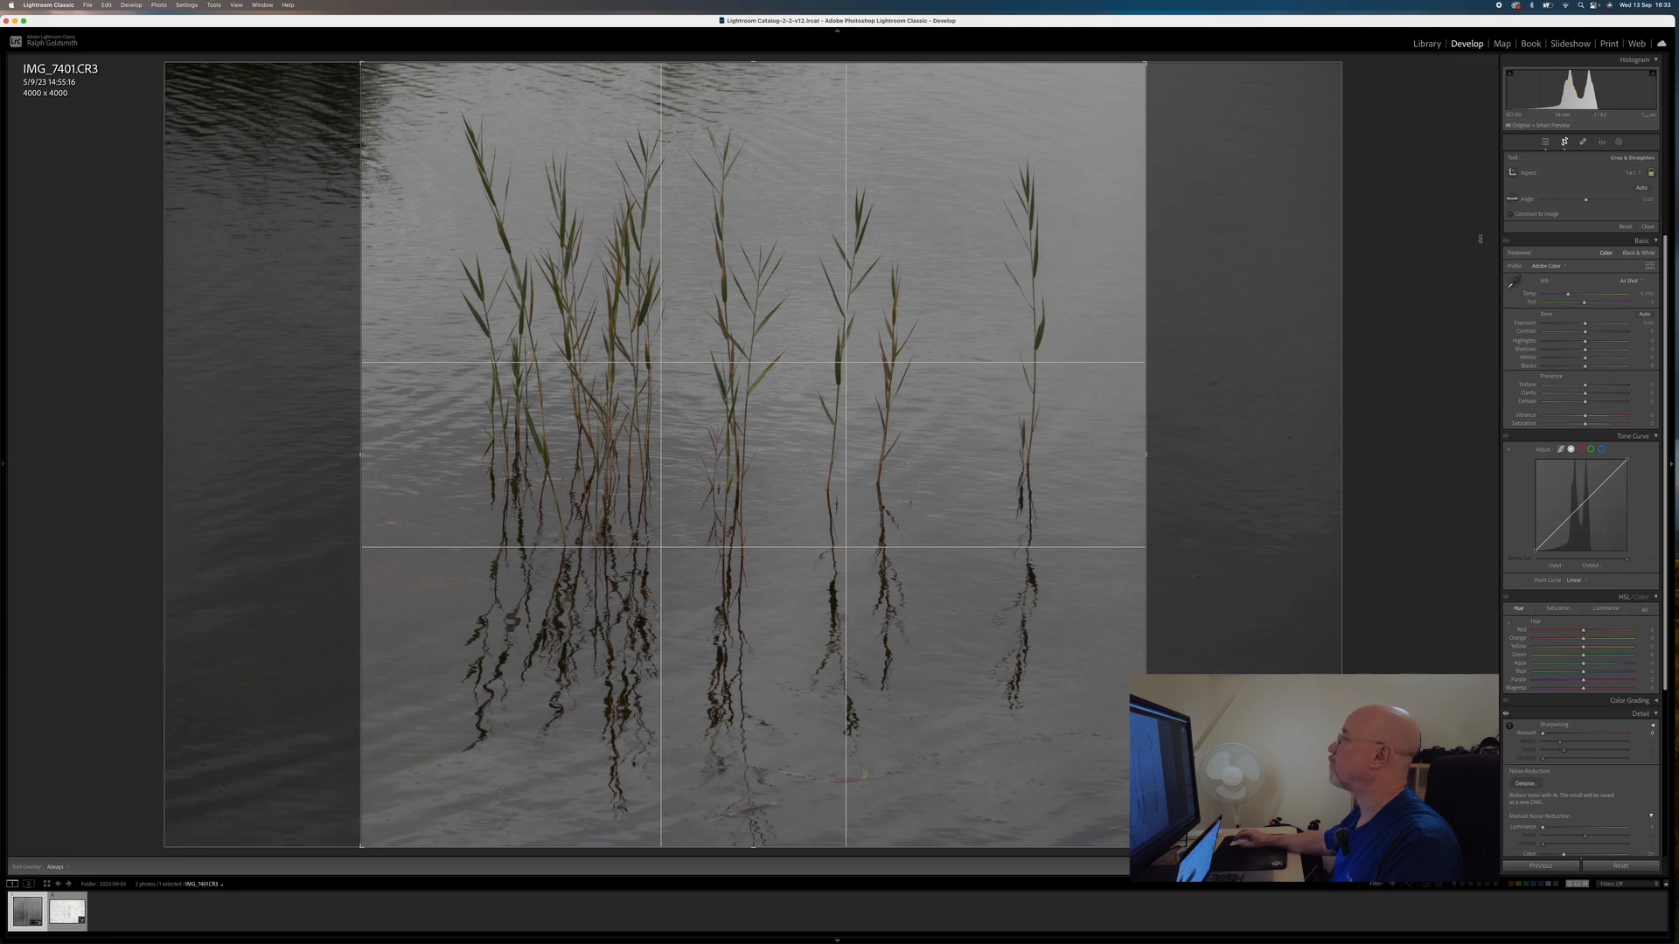
left_click(1564, 142)
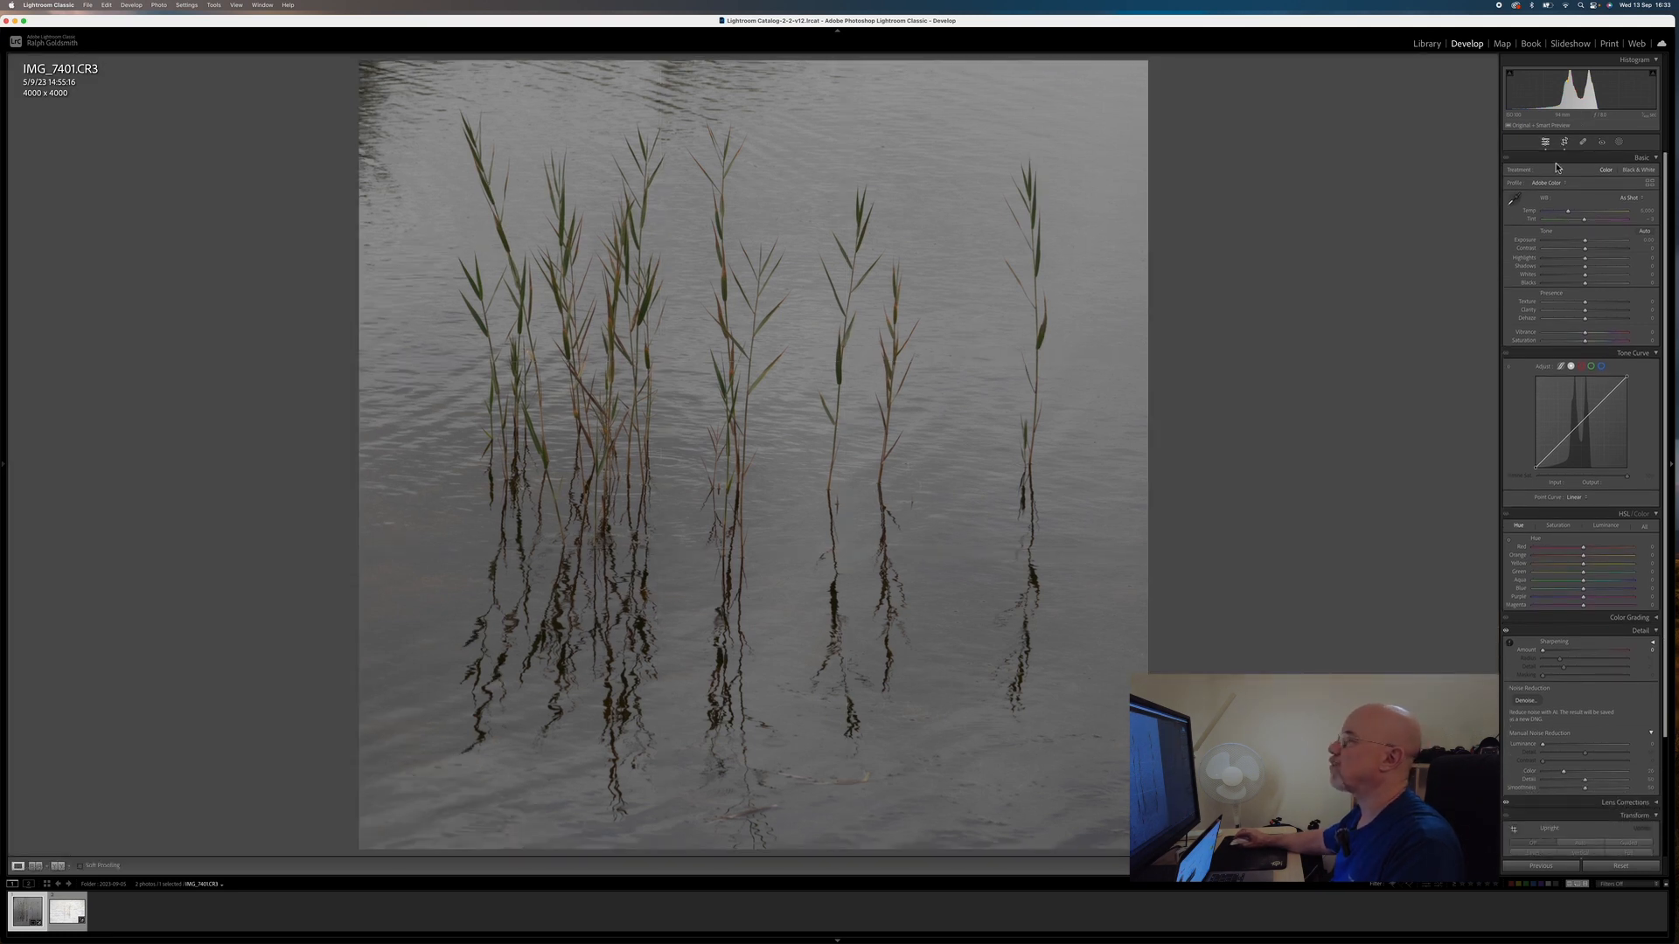
Convert the photo to black and white and raise Whites to +100, using the clipping preview to check the highlights
left_click(1639, 171)
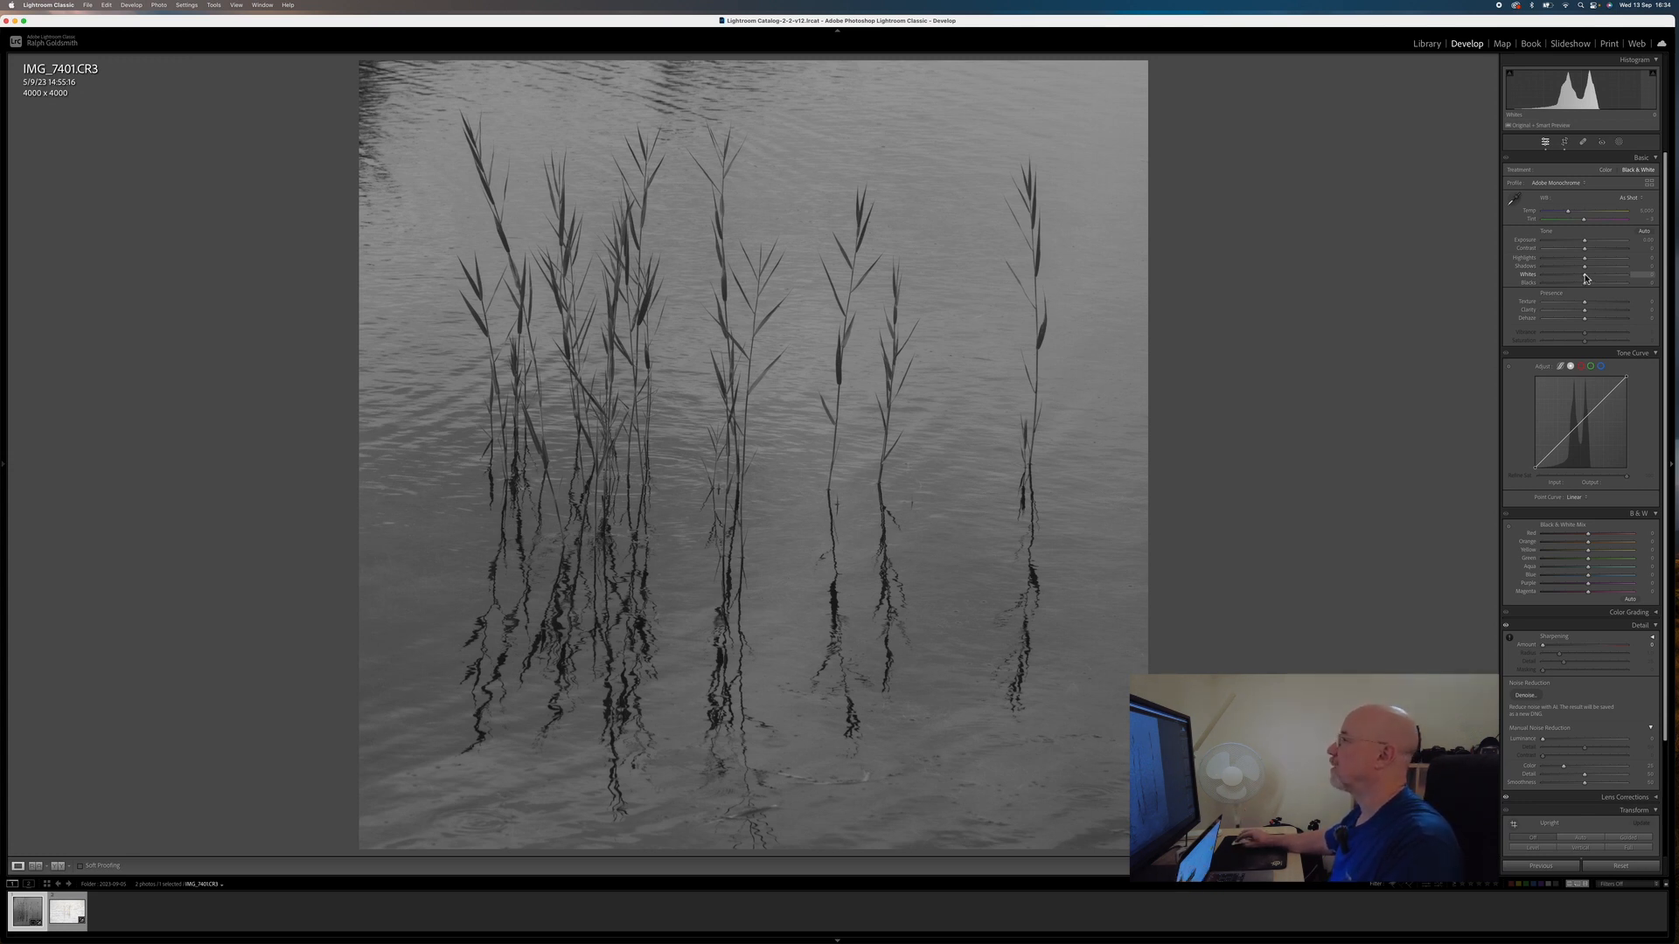
left_click_drag(1585, 278, 1619, 278)
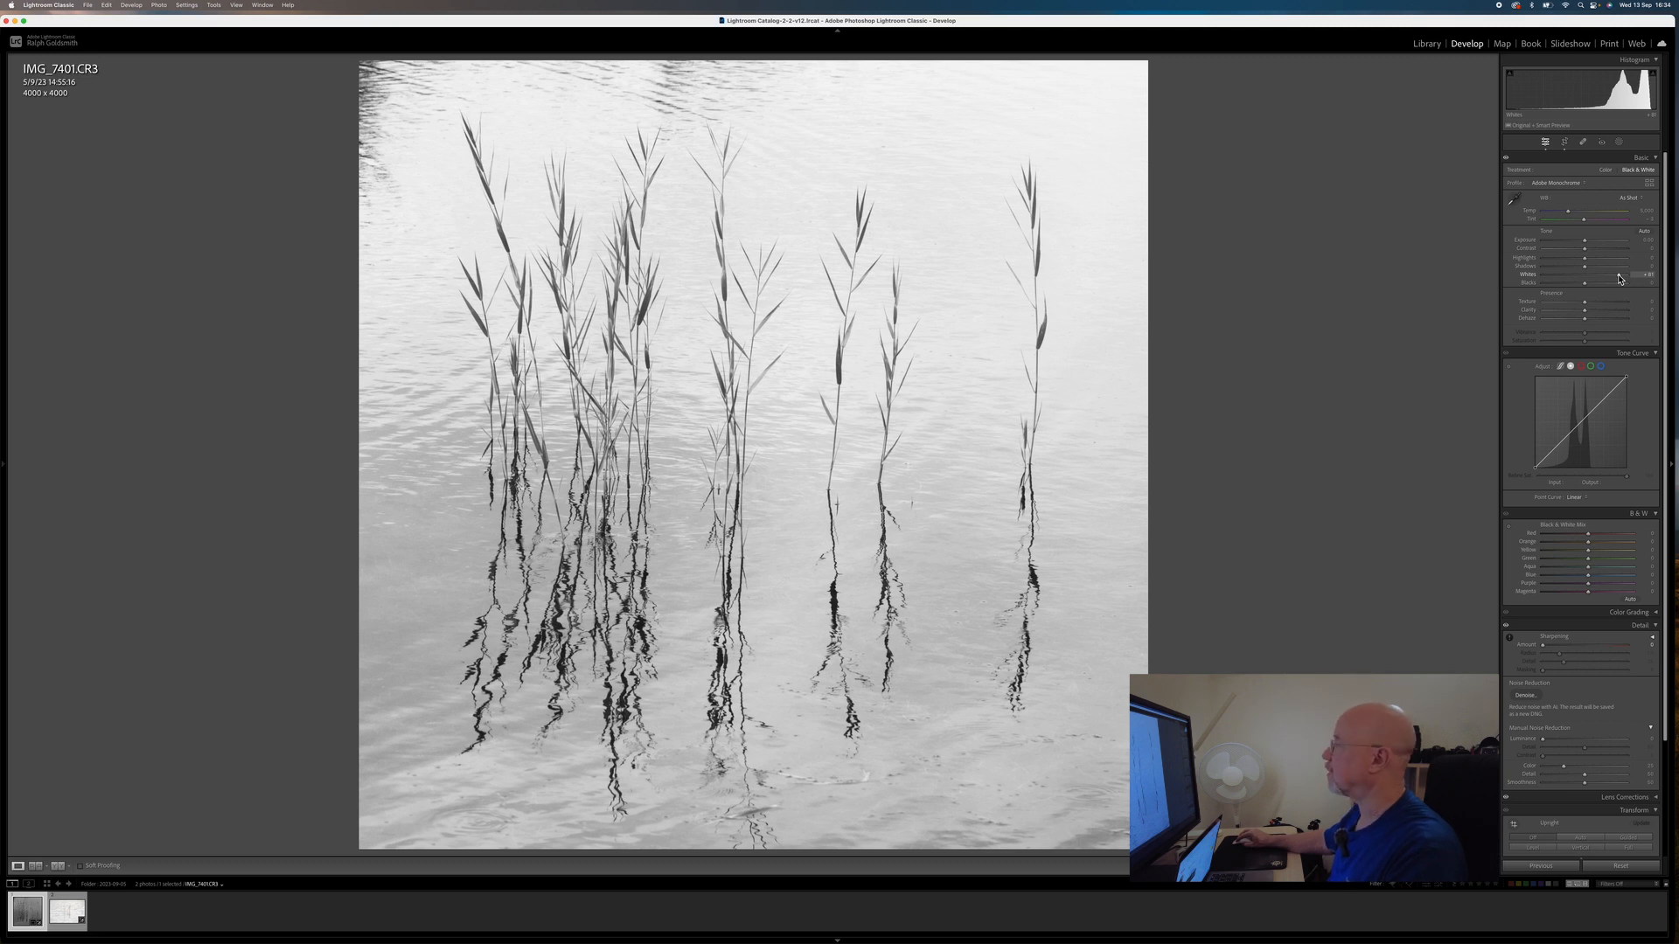
left_click(1618, 278, "alt")
left_click_drag(1619, 278, 1642, 278)
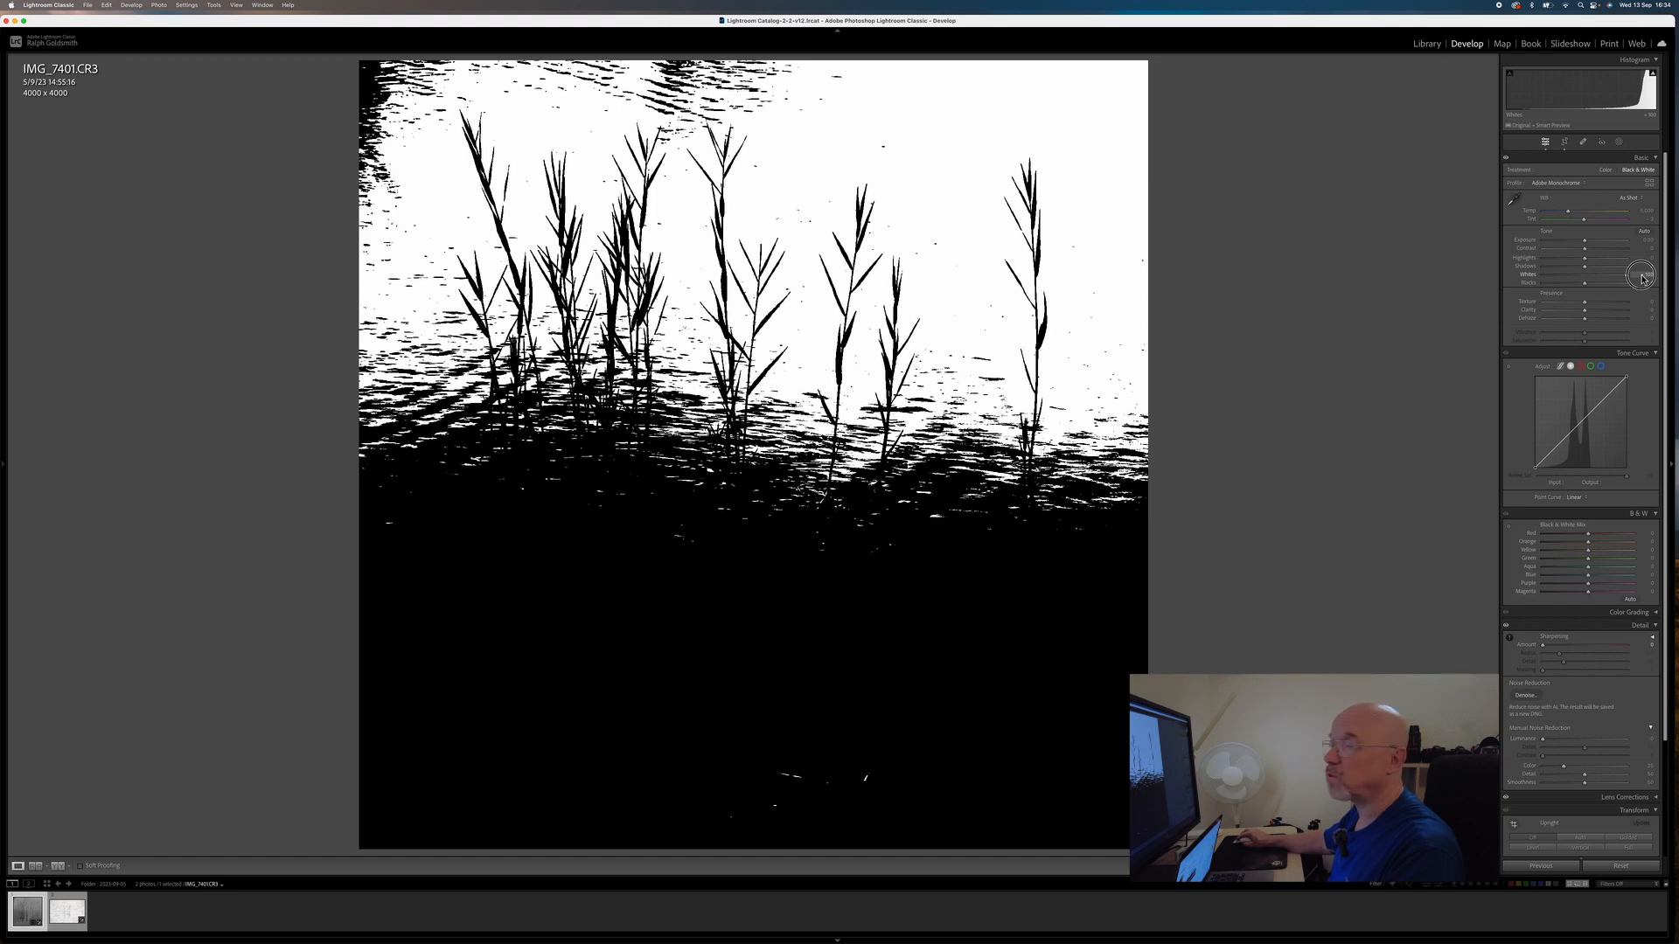
left_click_drag(1642, 278, 1644, 278)
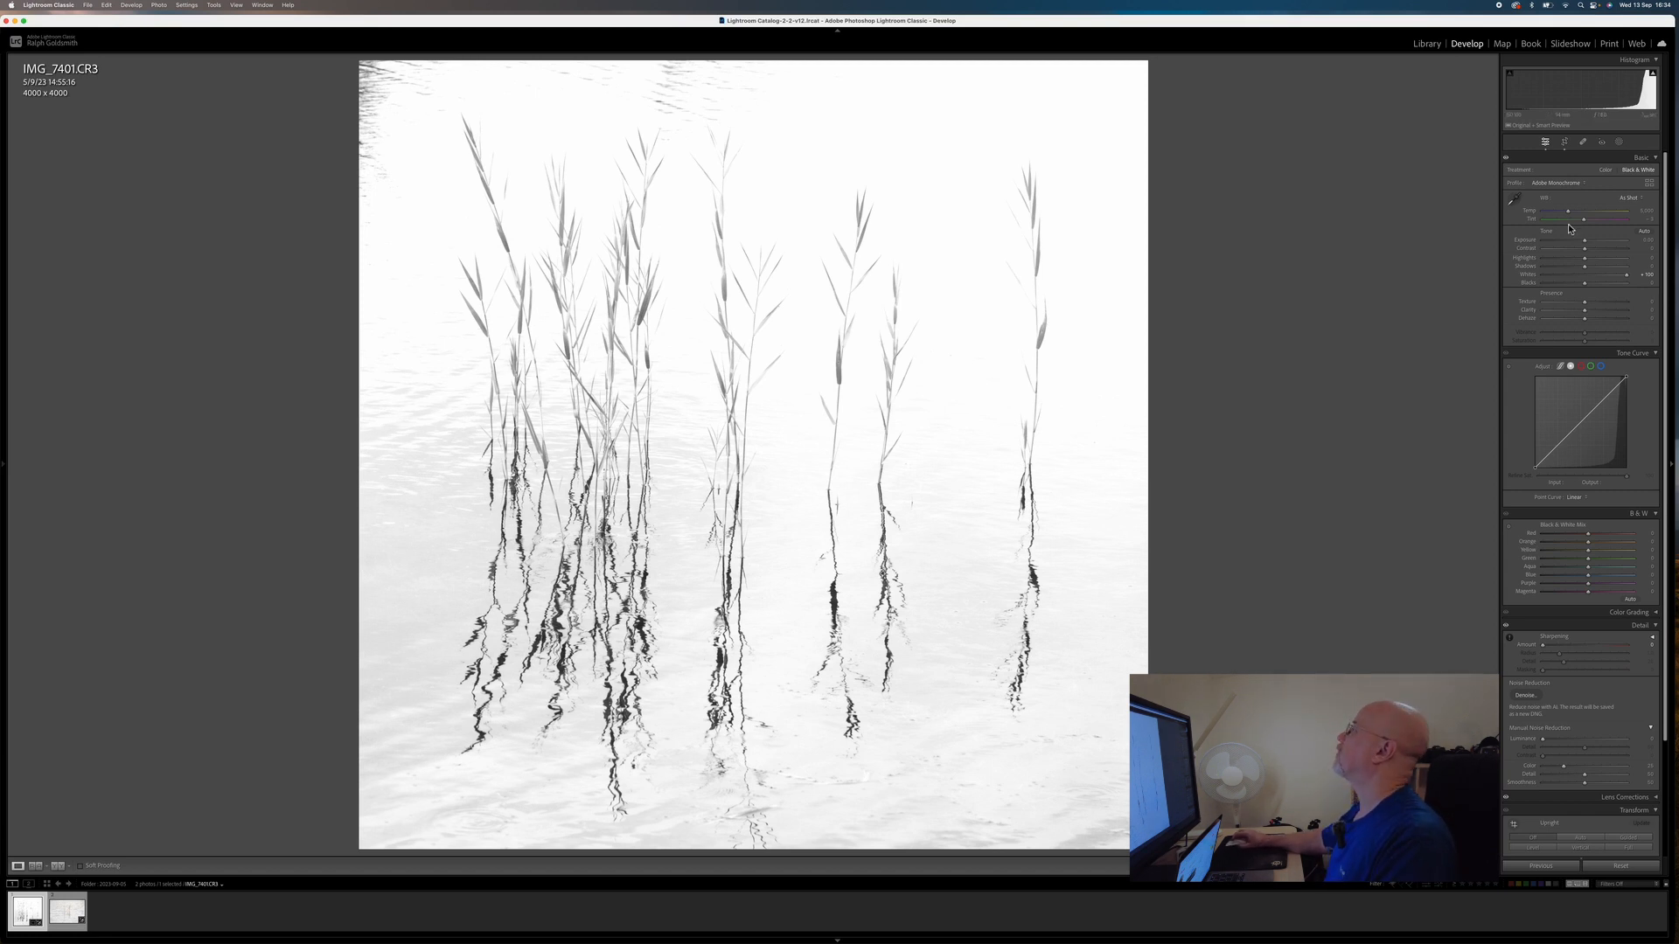
Add a linear gradient mask rising from the photo's bottom edge to the upper middle of the reeds
left_click(1619, 142)
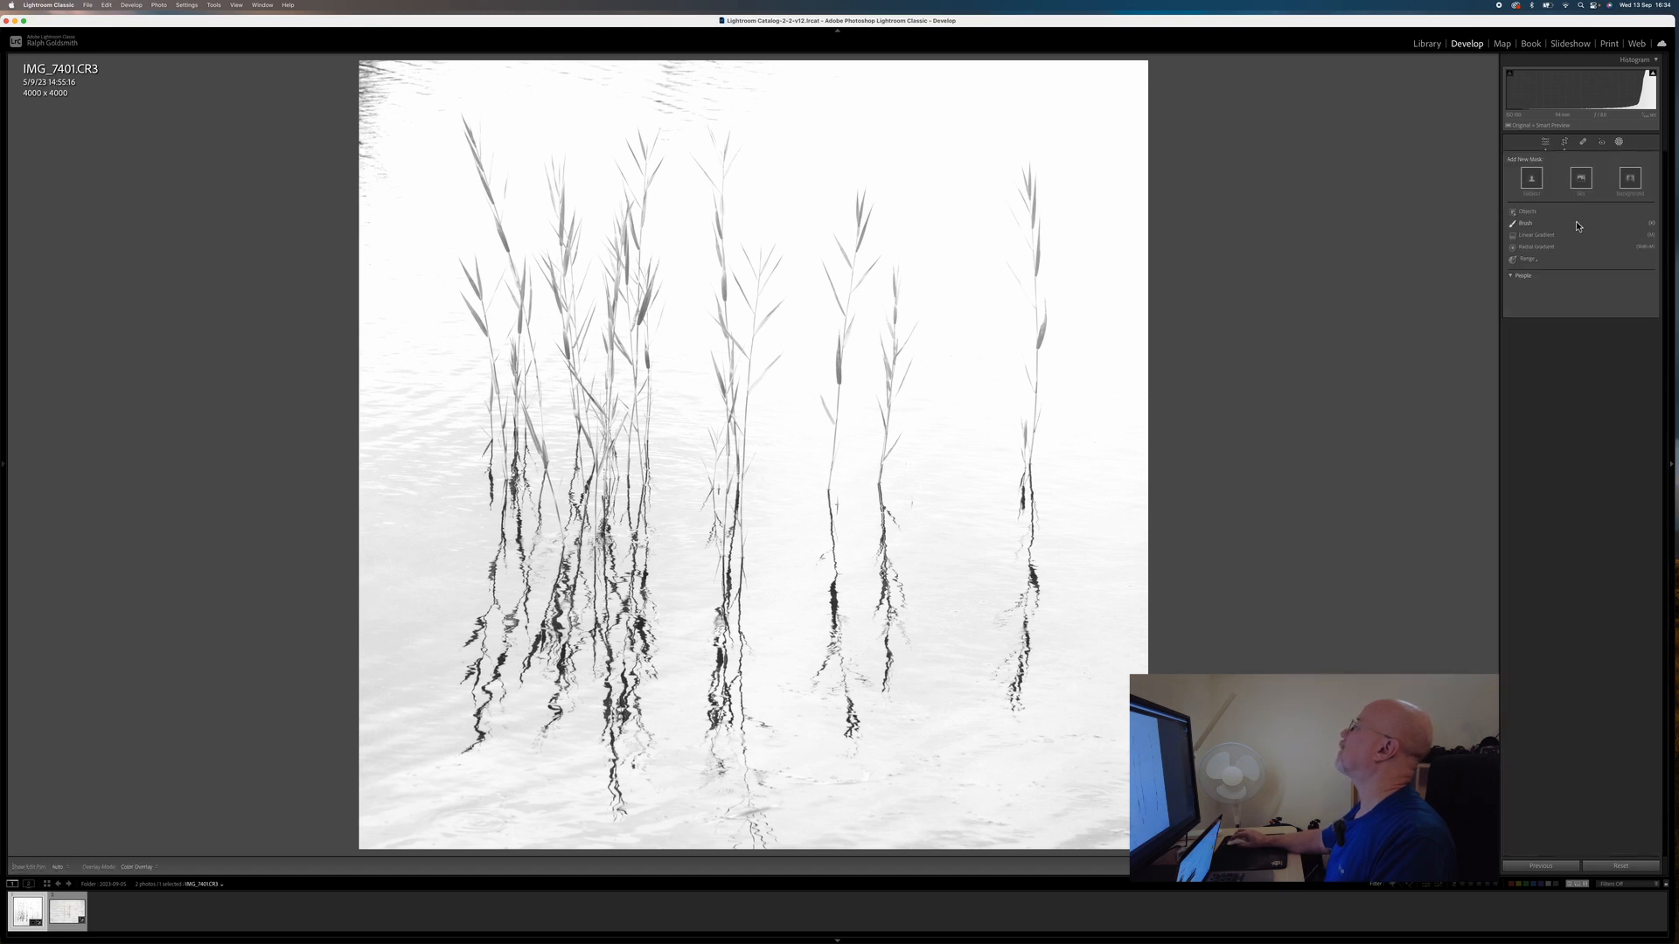
left_click(1528, 237)
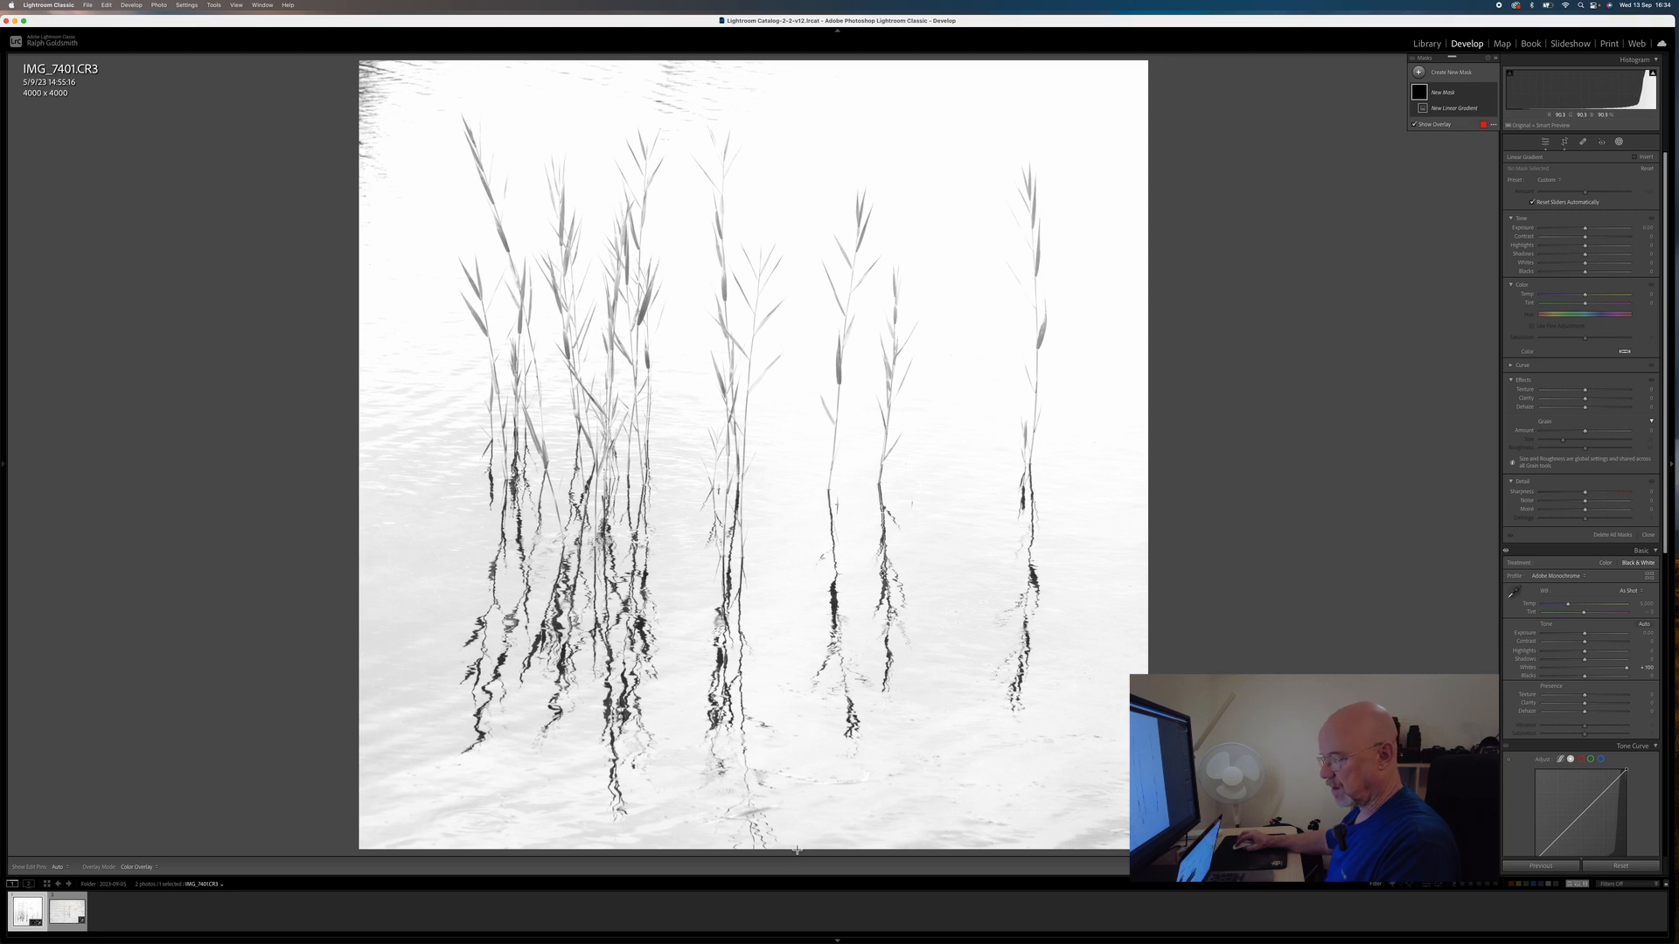
left_click_drag(797, 849, 802, 366)
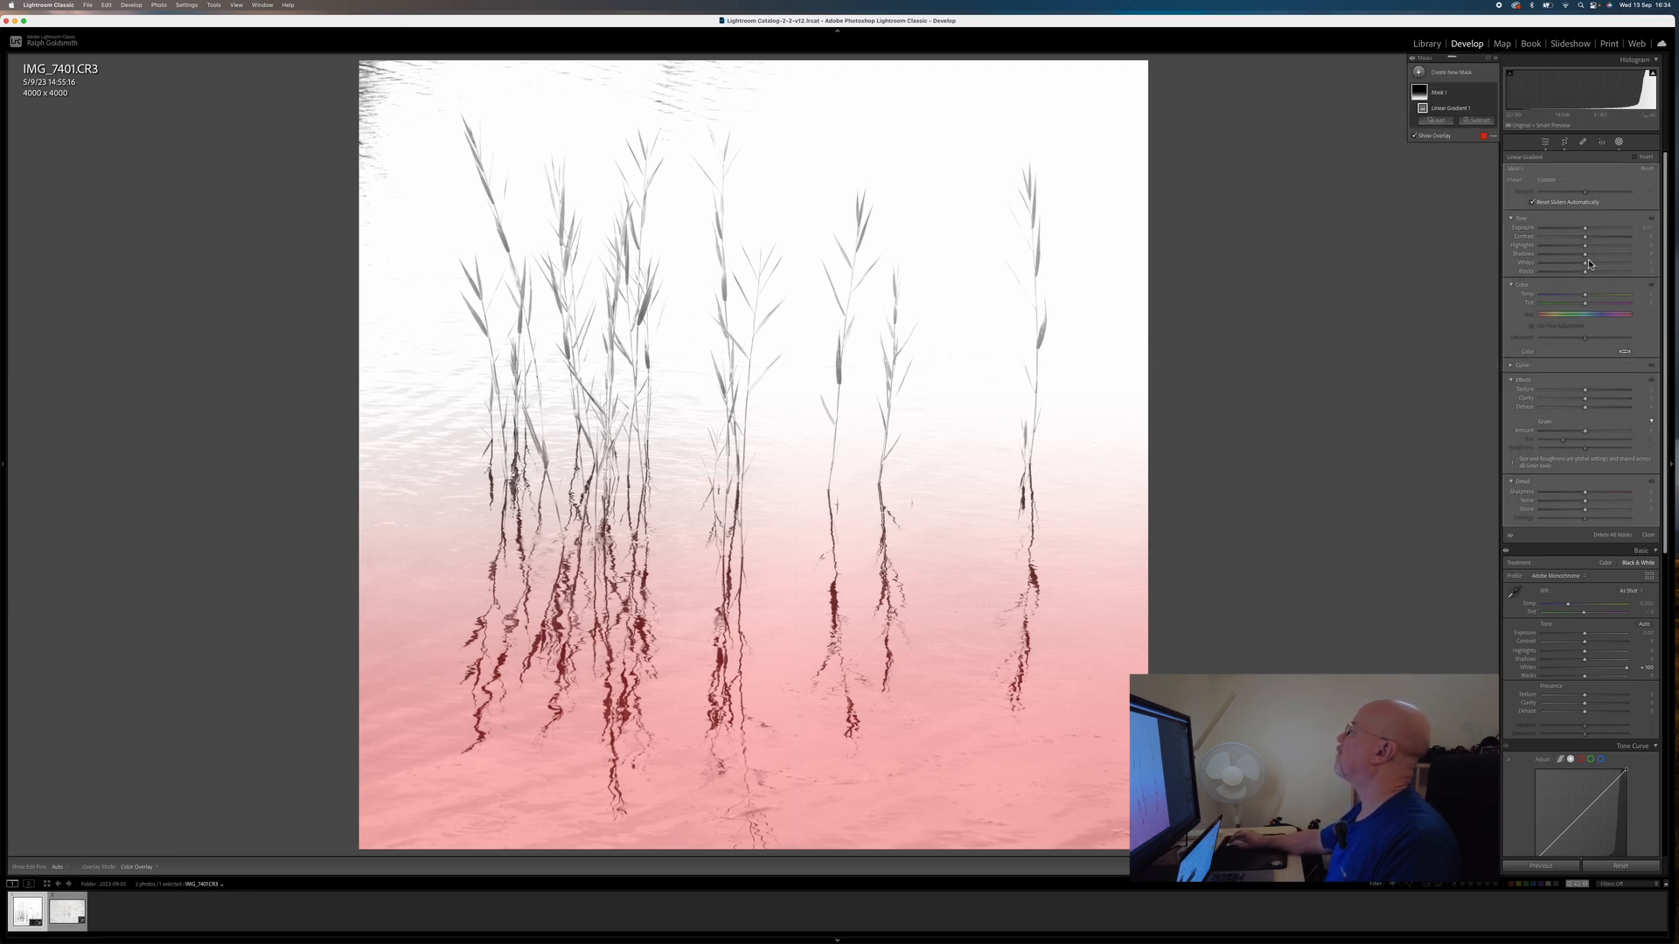
Brighten the gradient area with Shadows and Blacks at 100, strongly raised Whites and slightly higher Exposure, and leave masking
left_click_drag(1588, 267, 1650, 275)
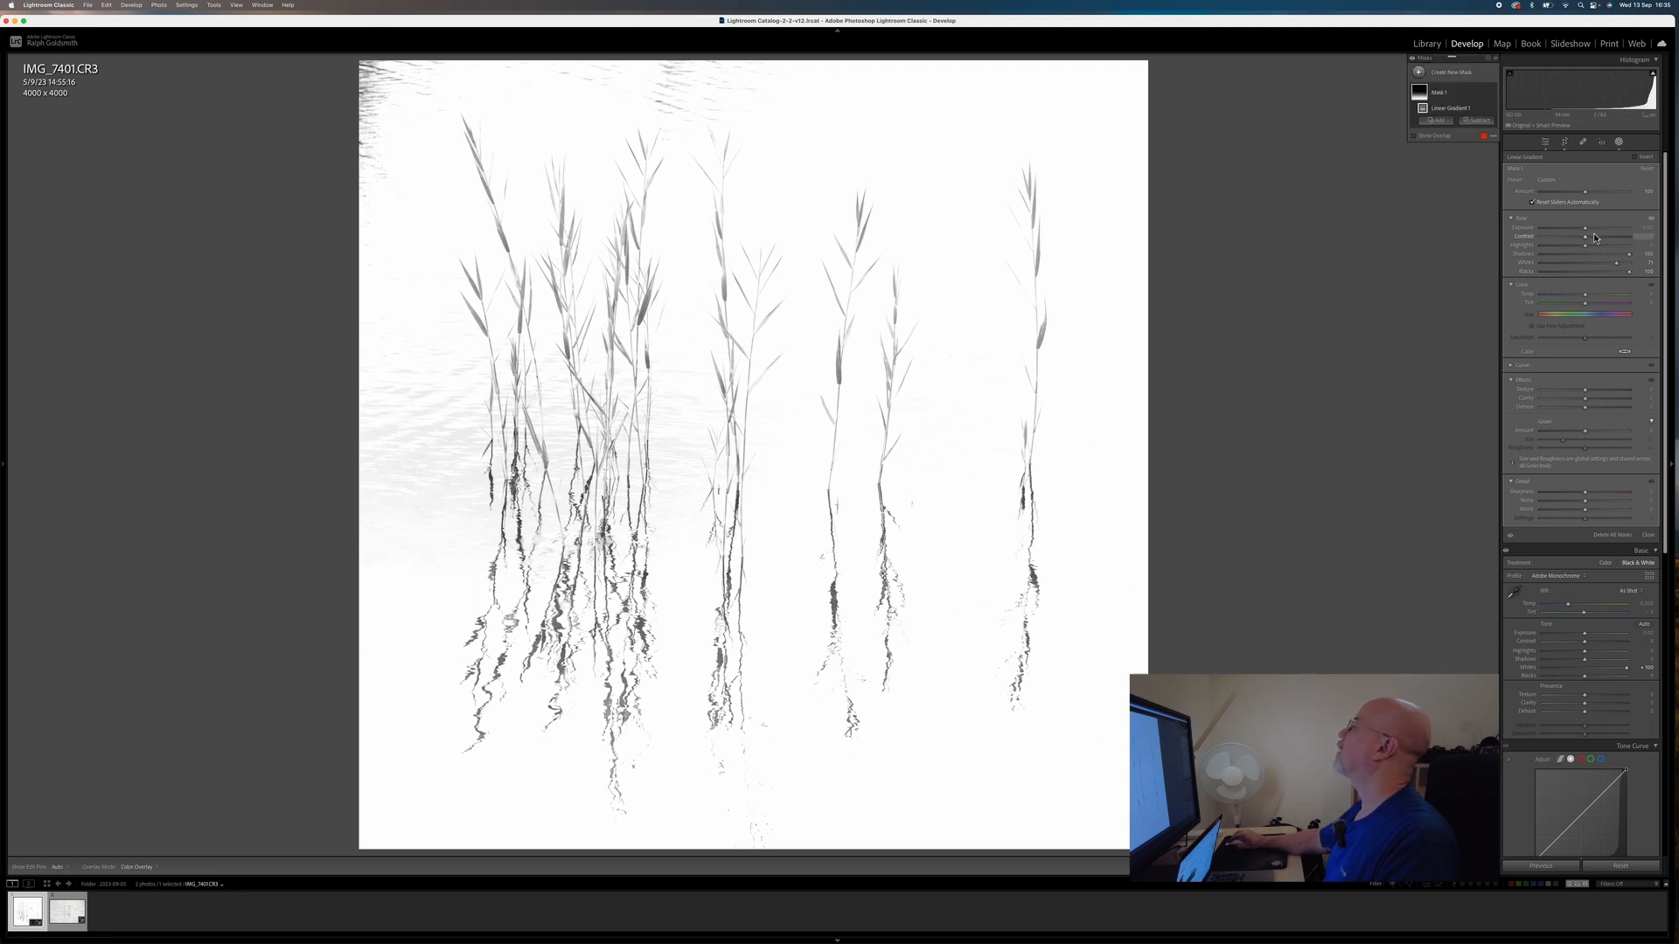
left_click_drag(1586, 231, 1589, 231)
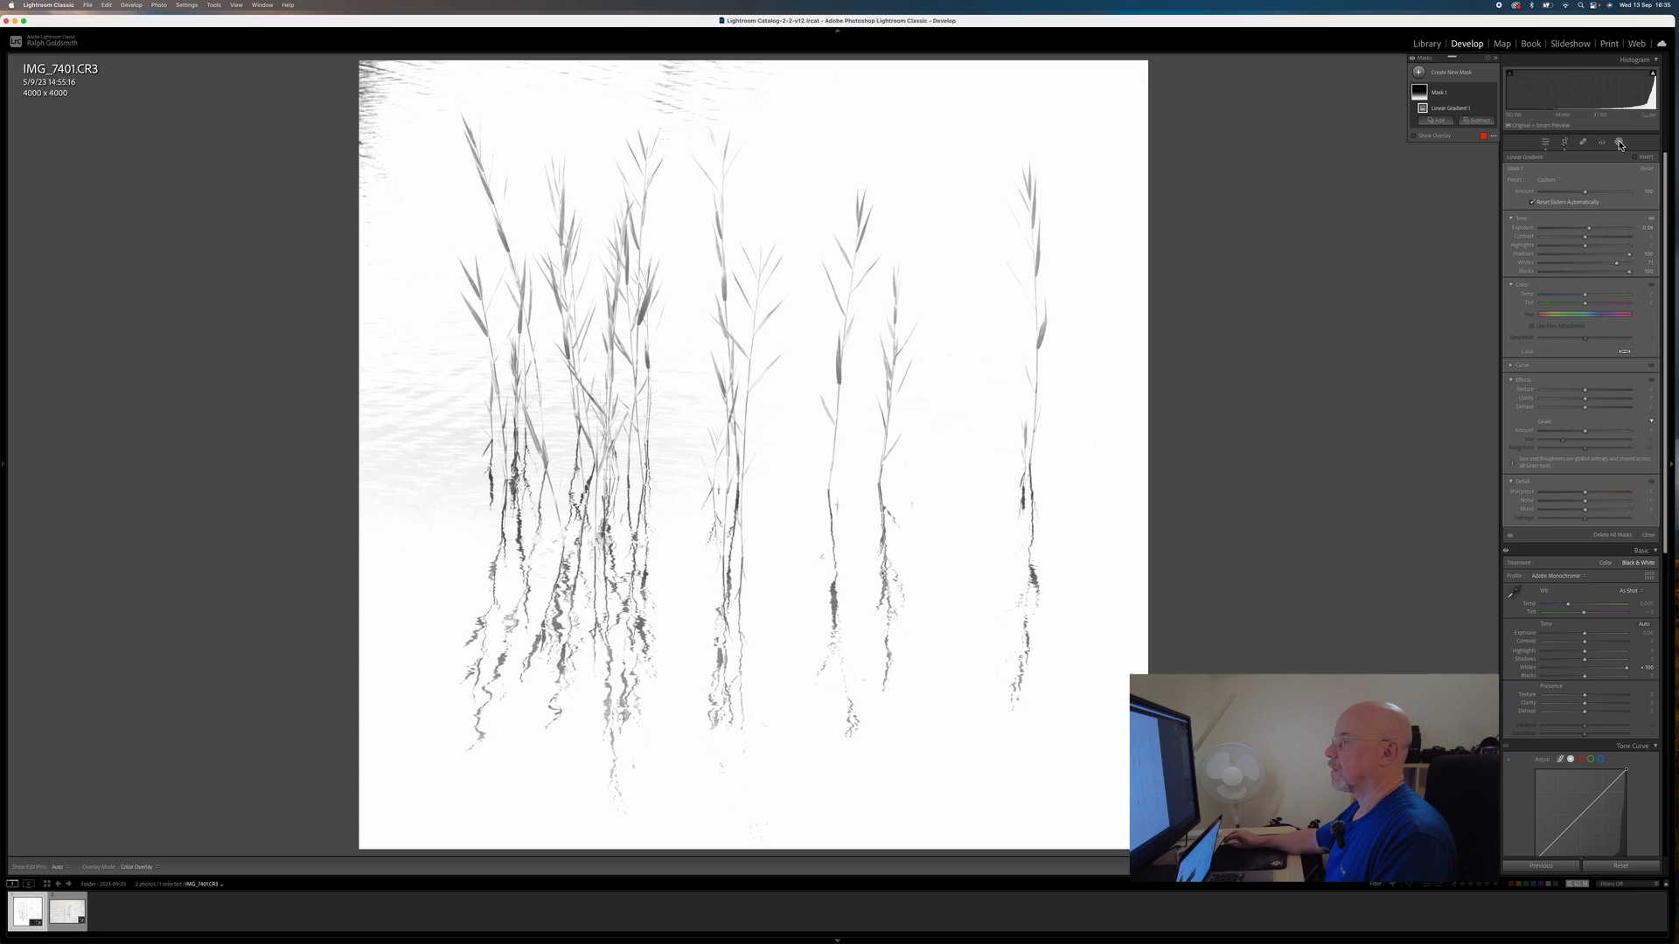
left_click(1619, 143)
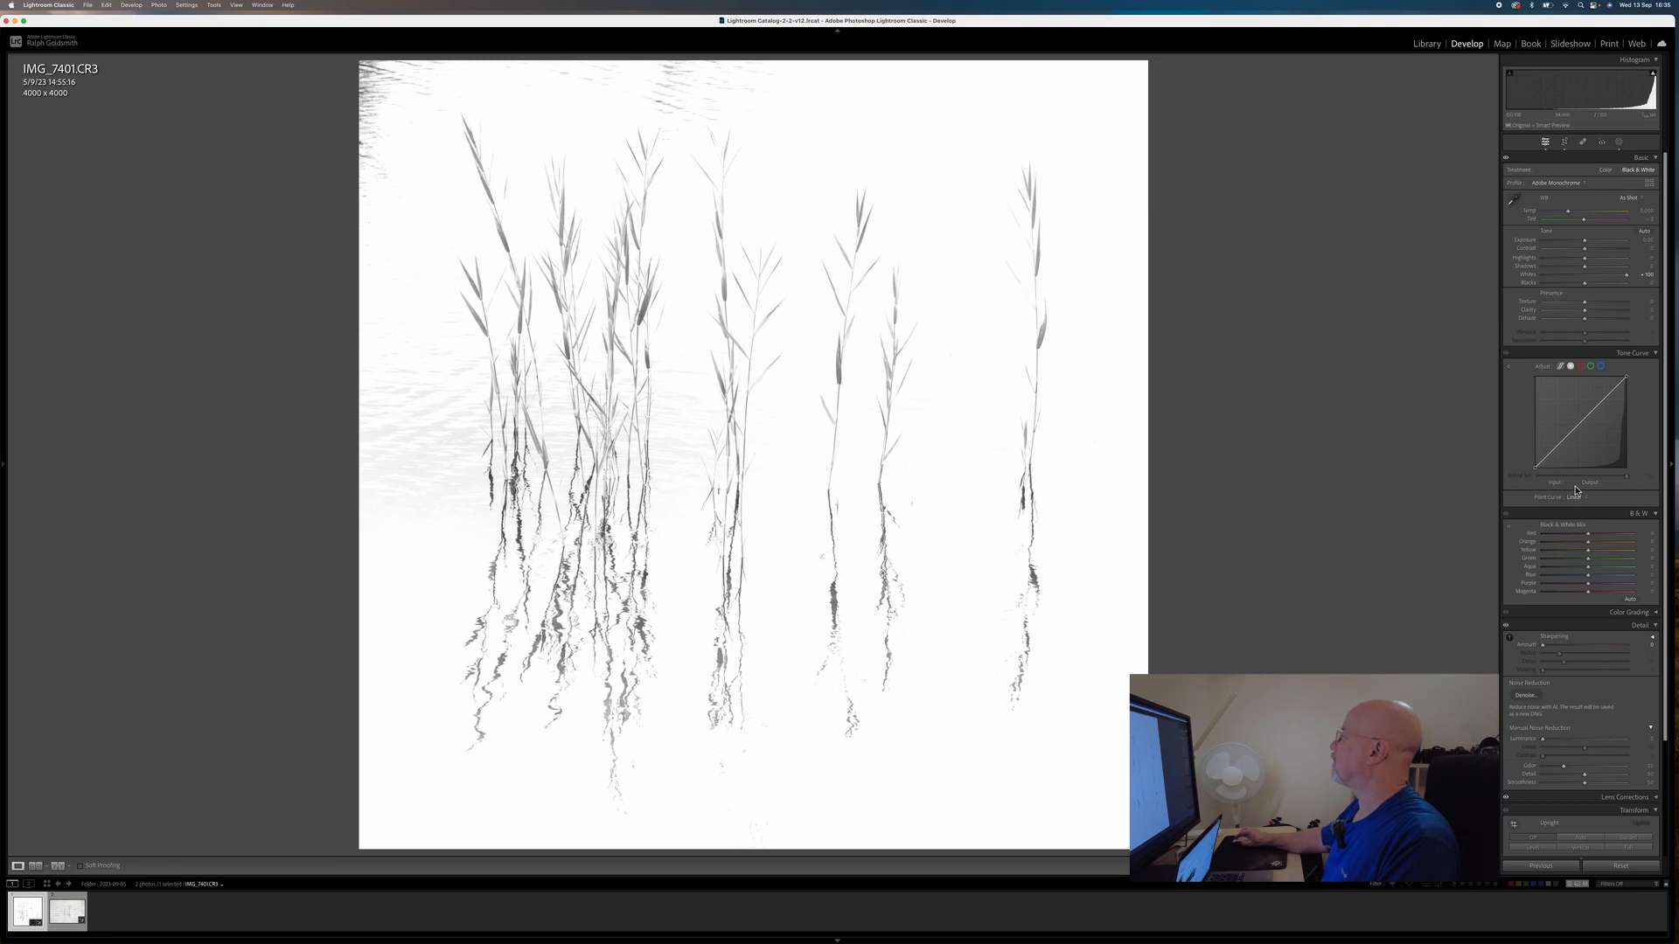
Apply a slight positive Highlight Priority post-crop vignette to lighten the photo's corners
scroll(1661, 485, "down", 5)
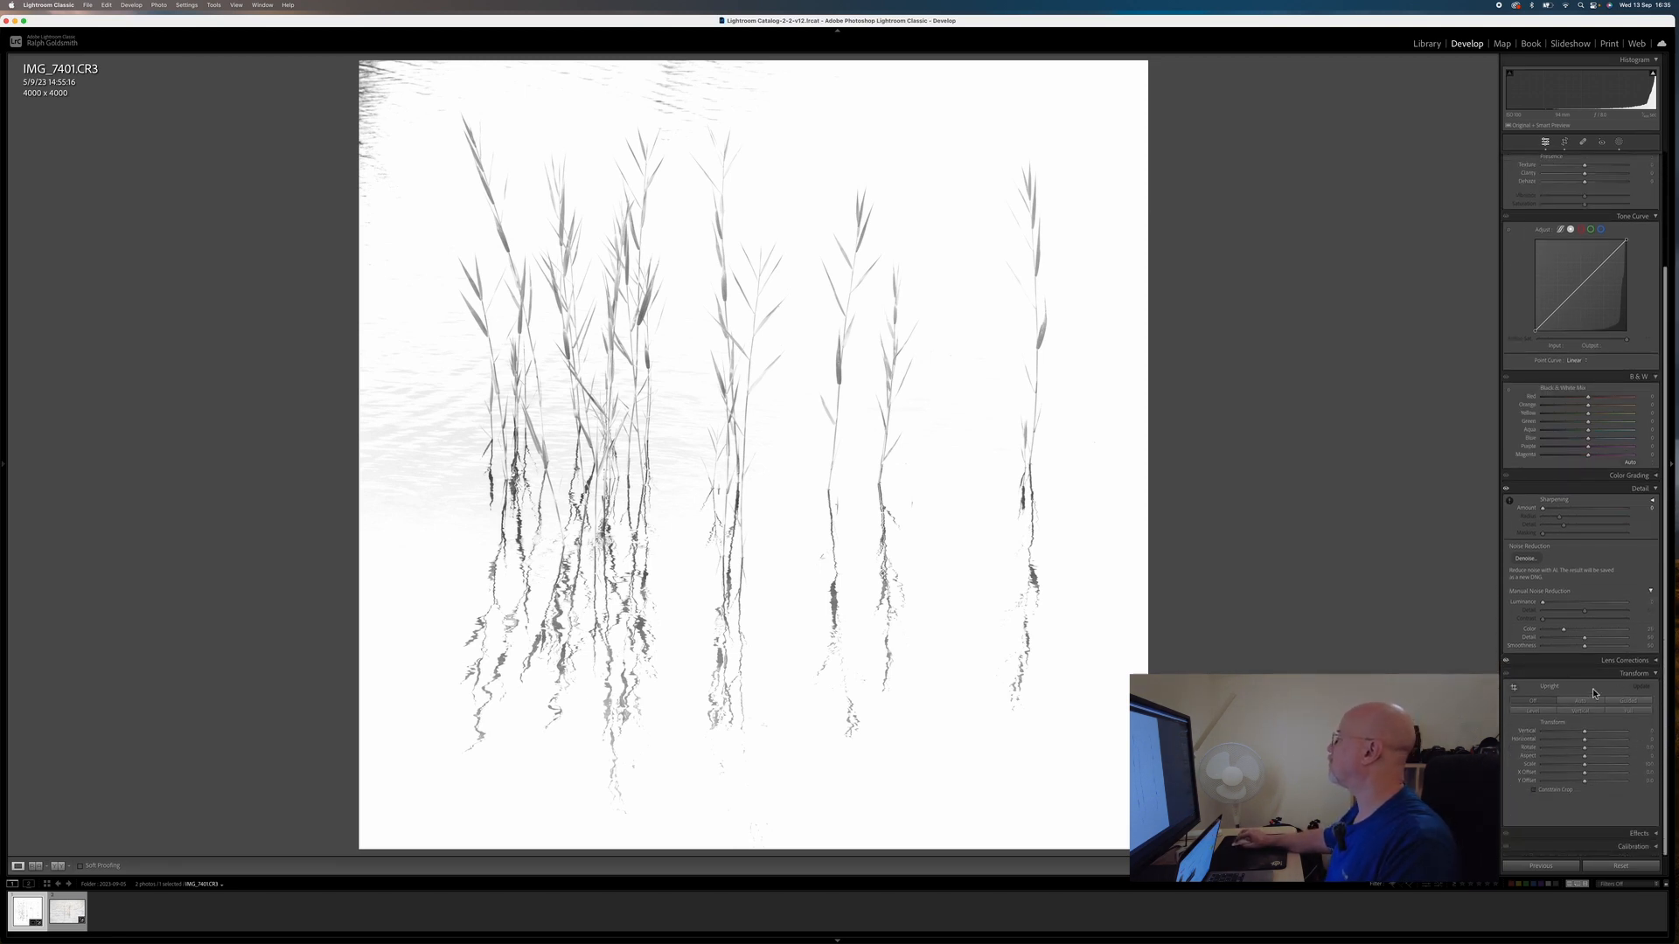
left_click(1655, 834)
scroll(1644, 777, "down", 1)
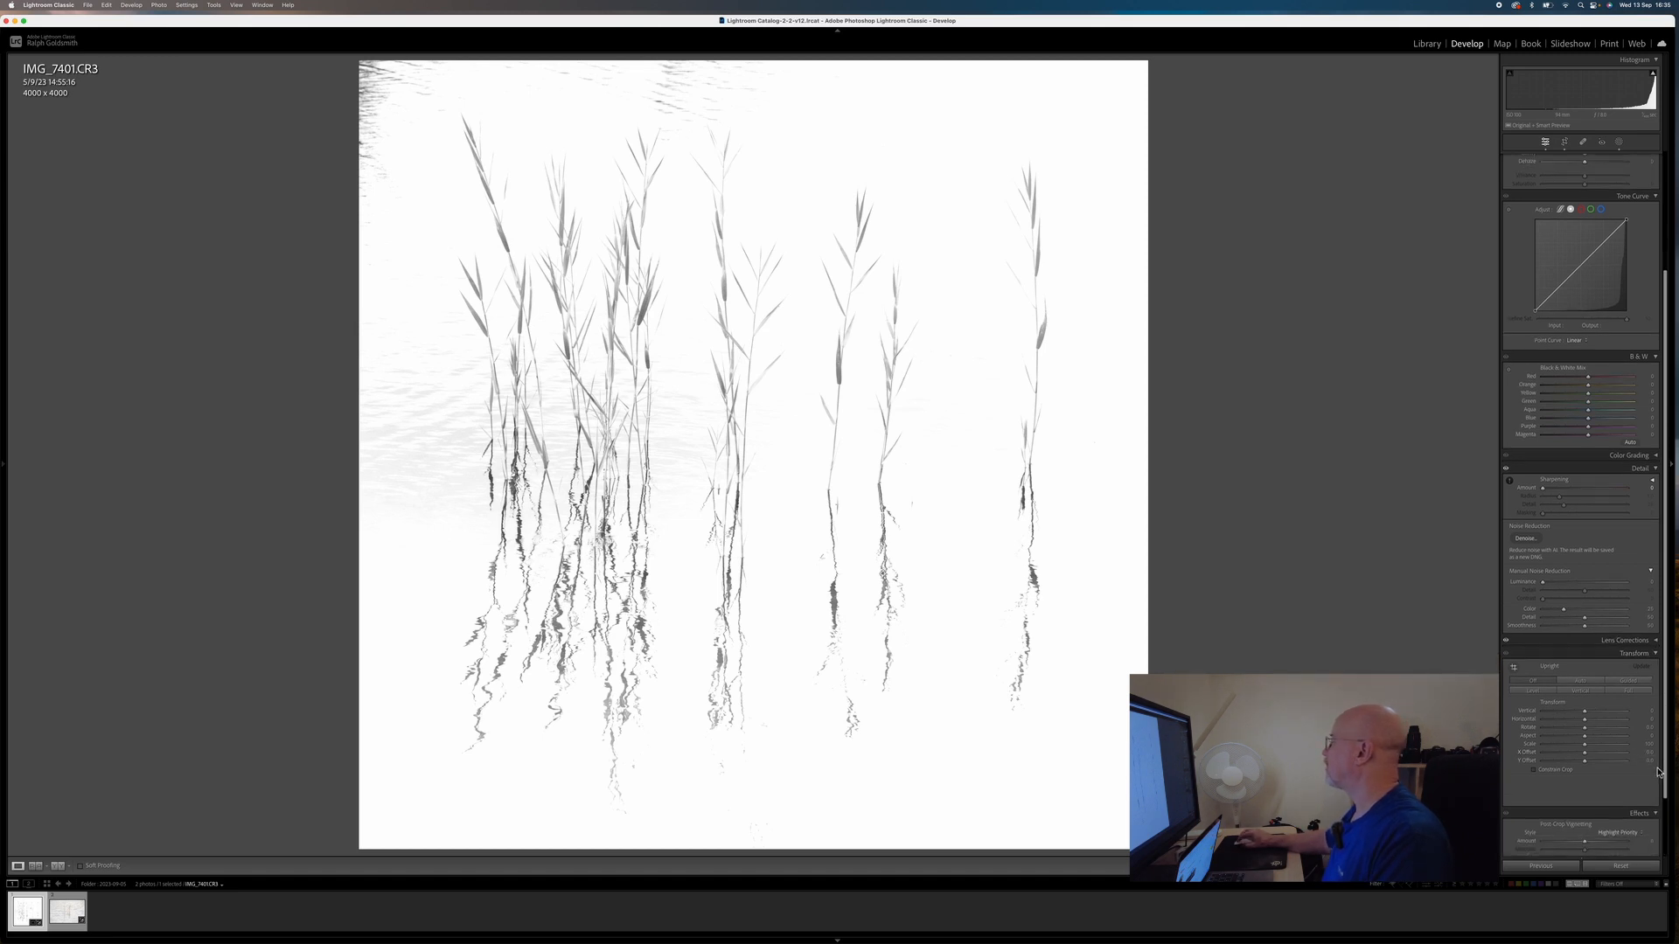
scroll(1663, 770, "down", 4)
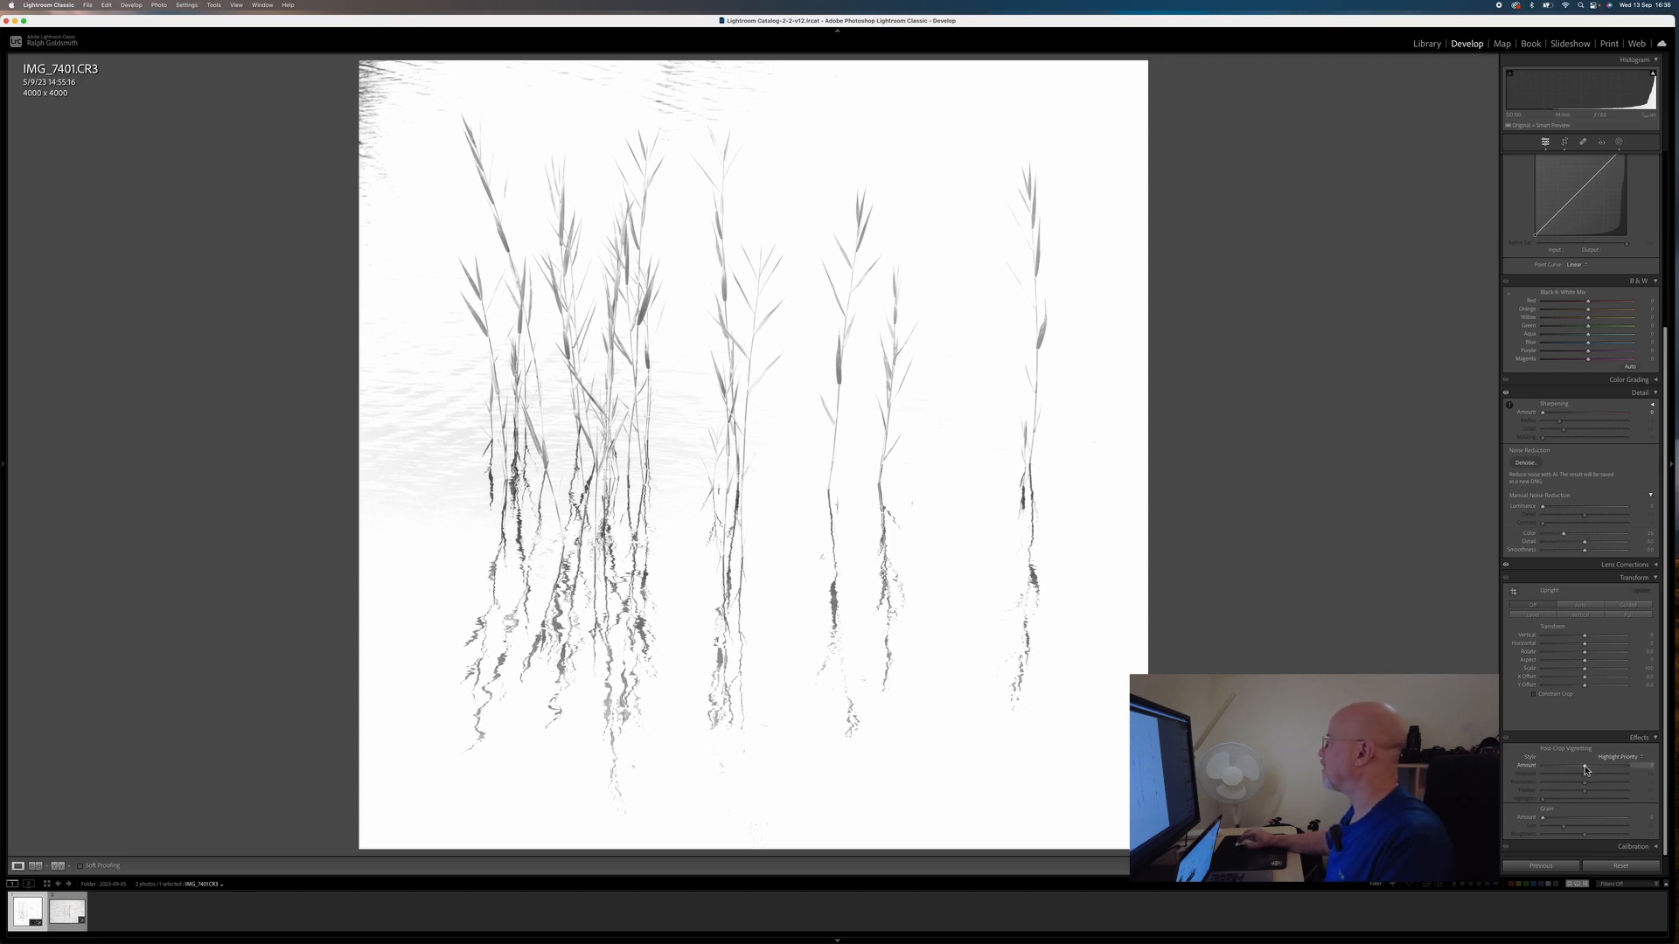
mouse_move(1586, 770)
left_mouse_down()
mouse_move(1566, 770)
mouse_move(1596, 771)
left_mouse_up()
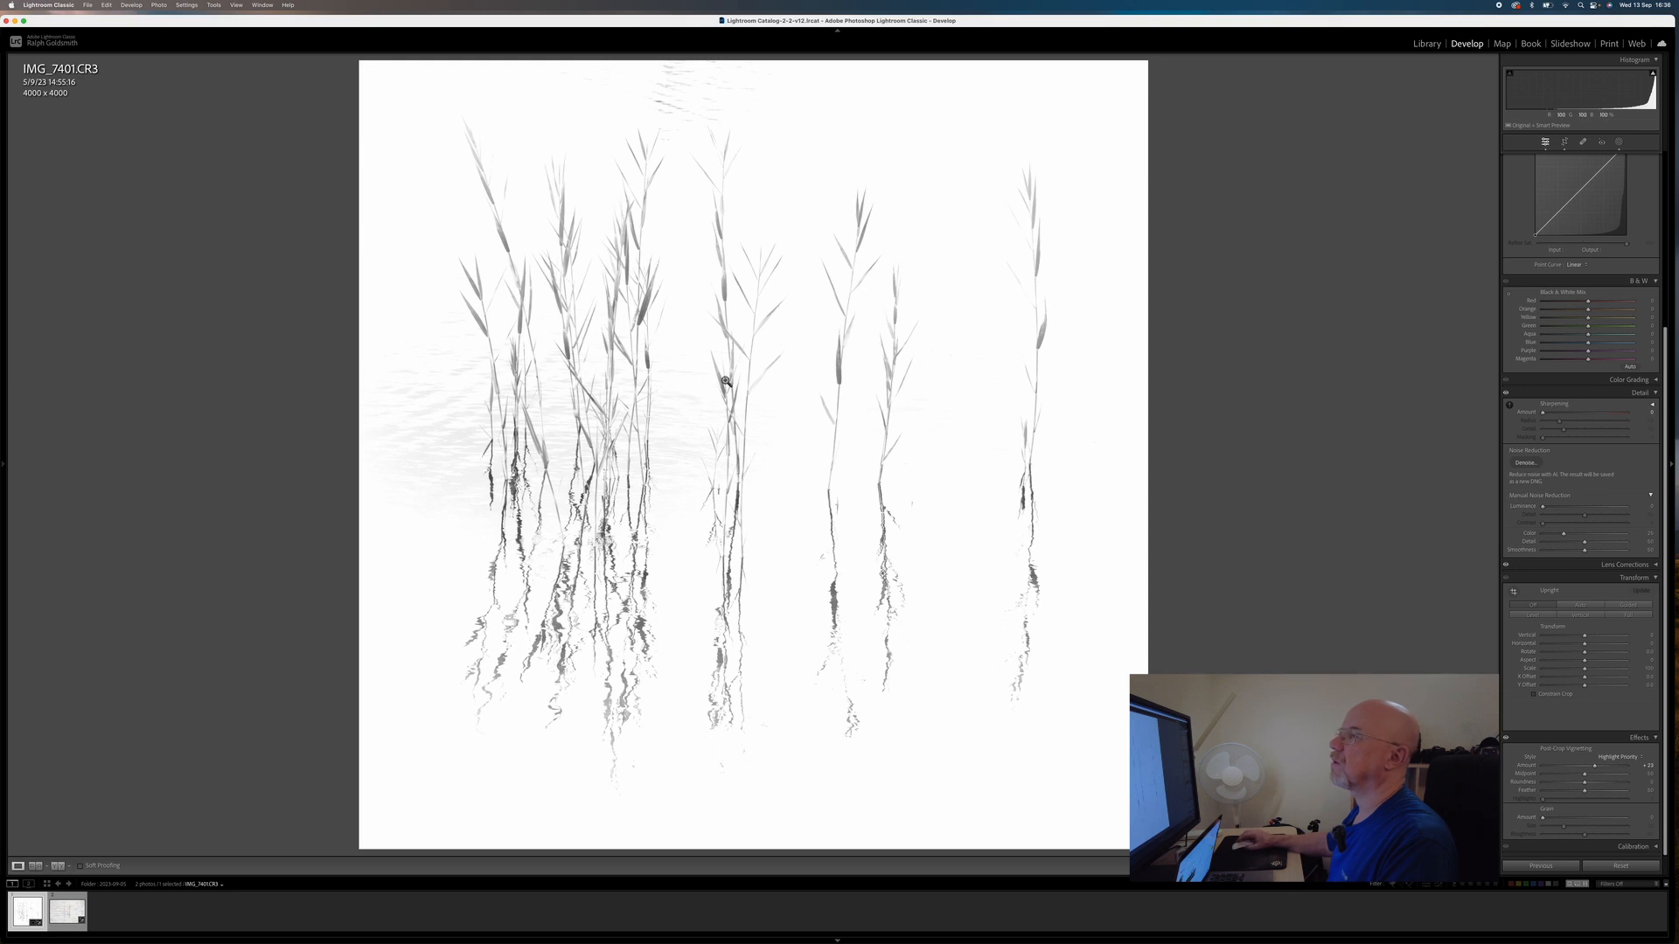
Create a new brush mask and moderately raise its Shadows, Whites and Blacks
left_click(1619, 143)
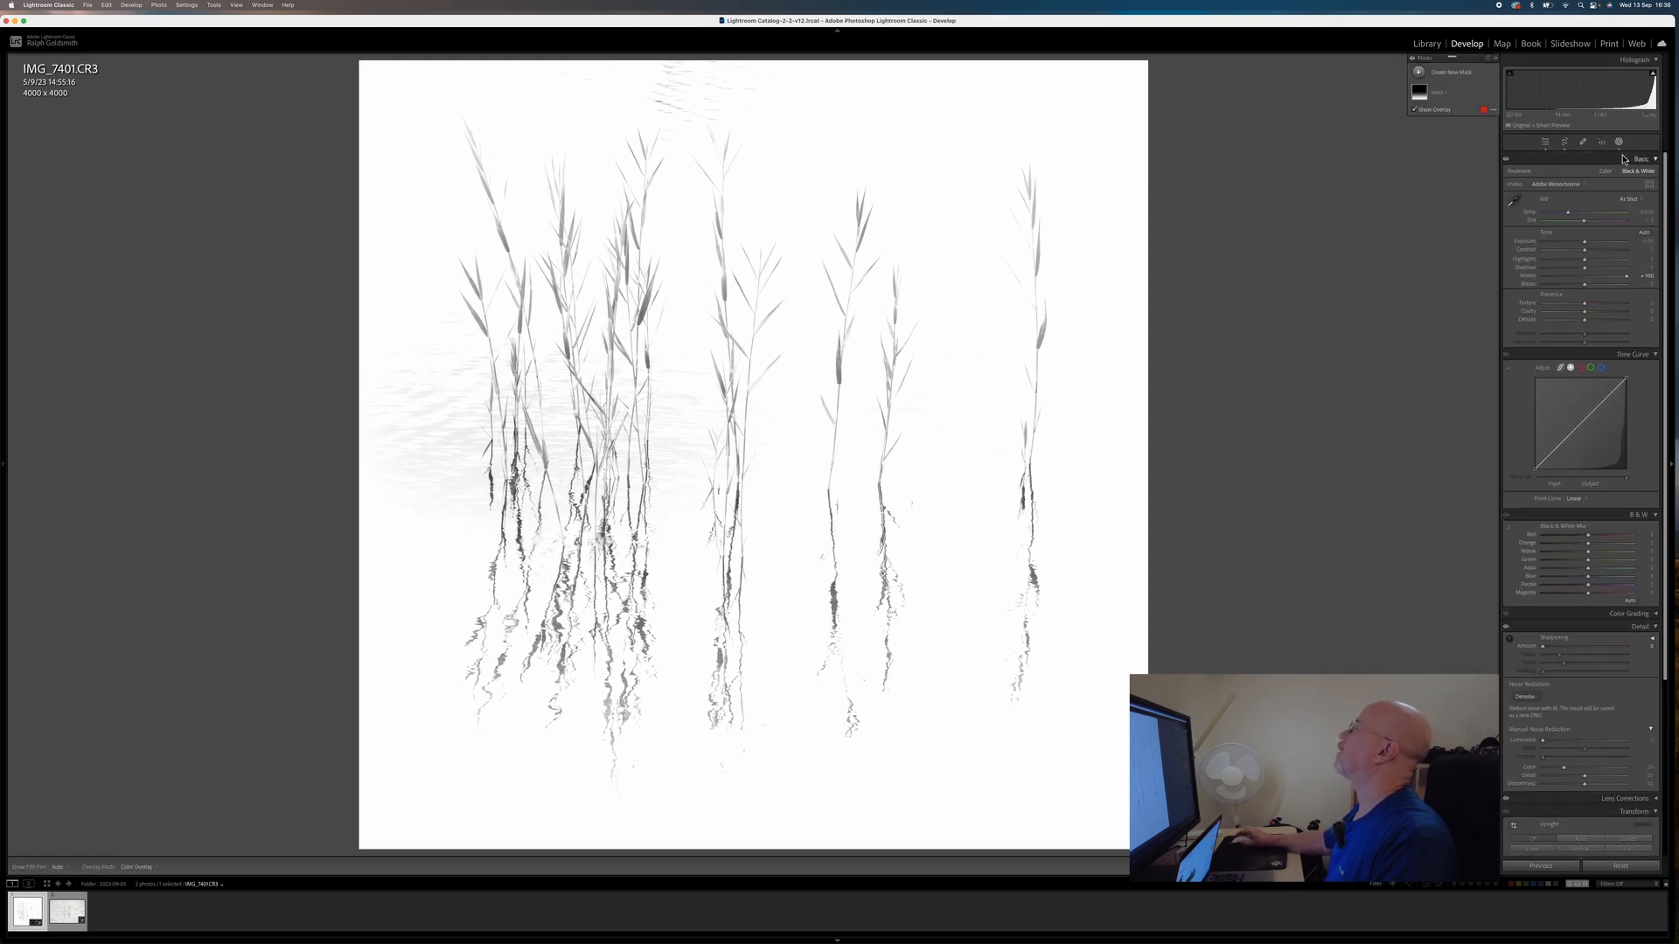
left_click(1419, 72)
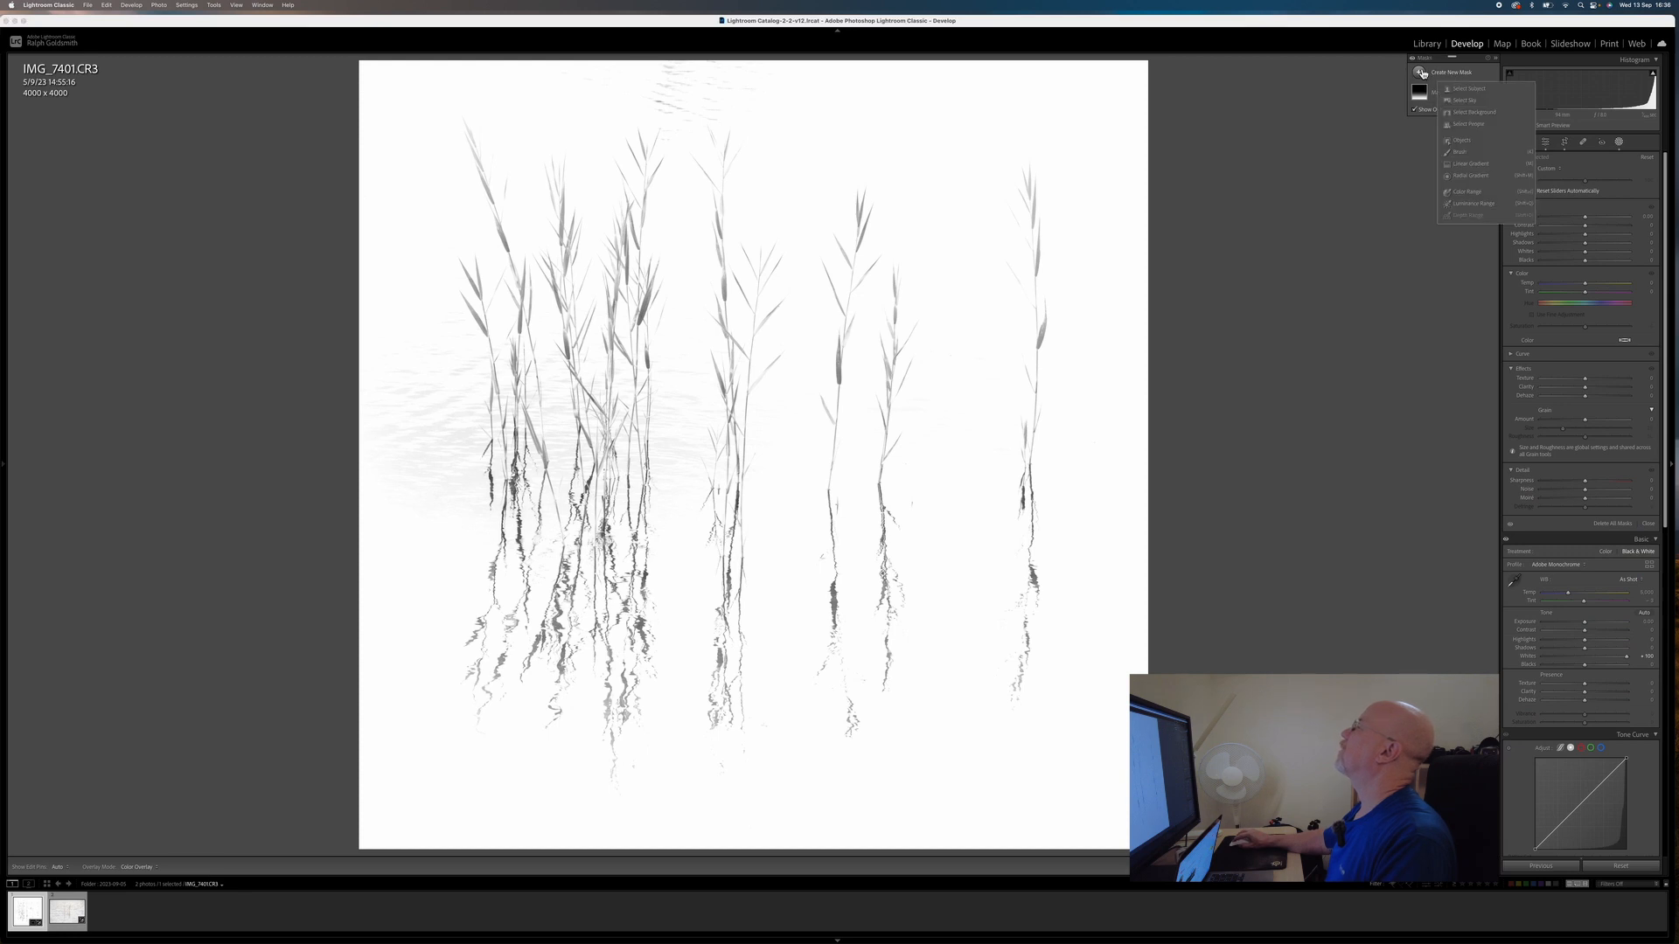
left_click(1473, 153)
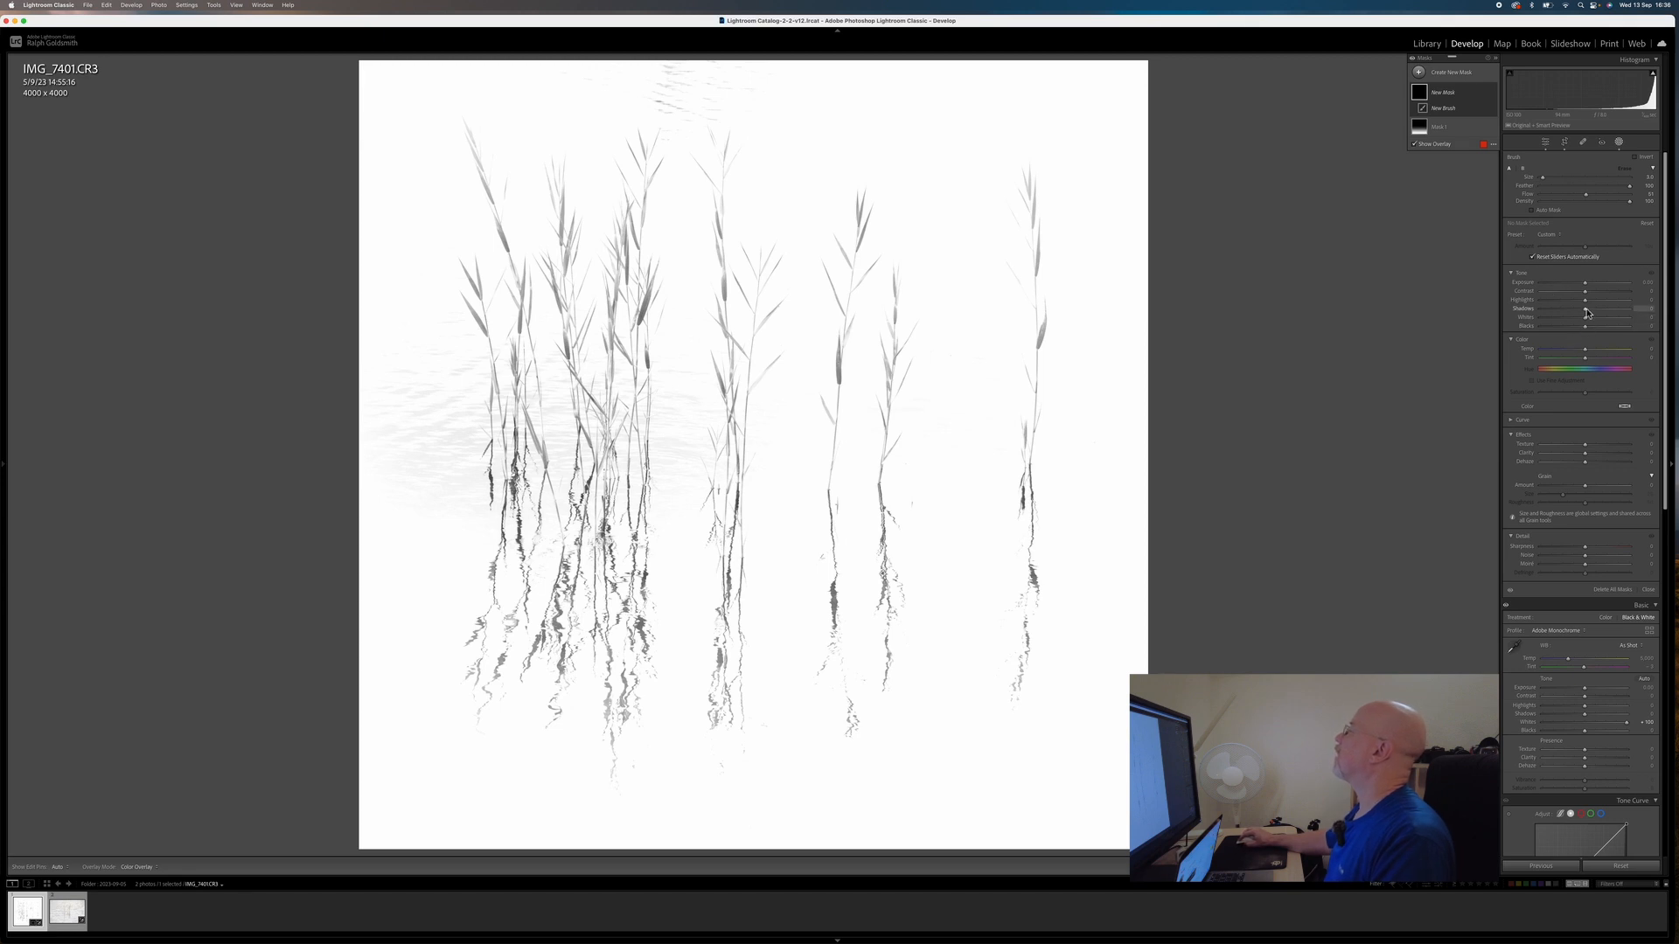
left_click_drag(1585, 309, 1592, 317)
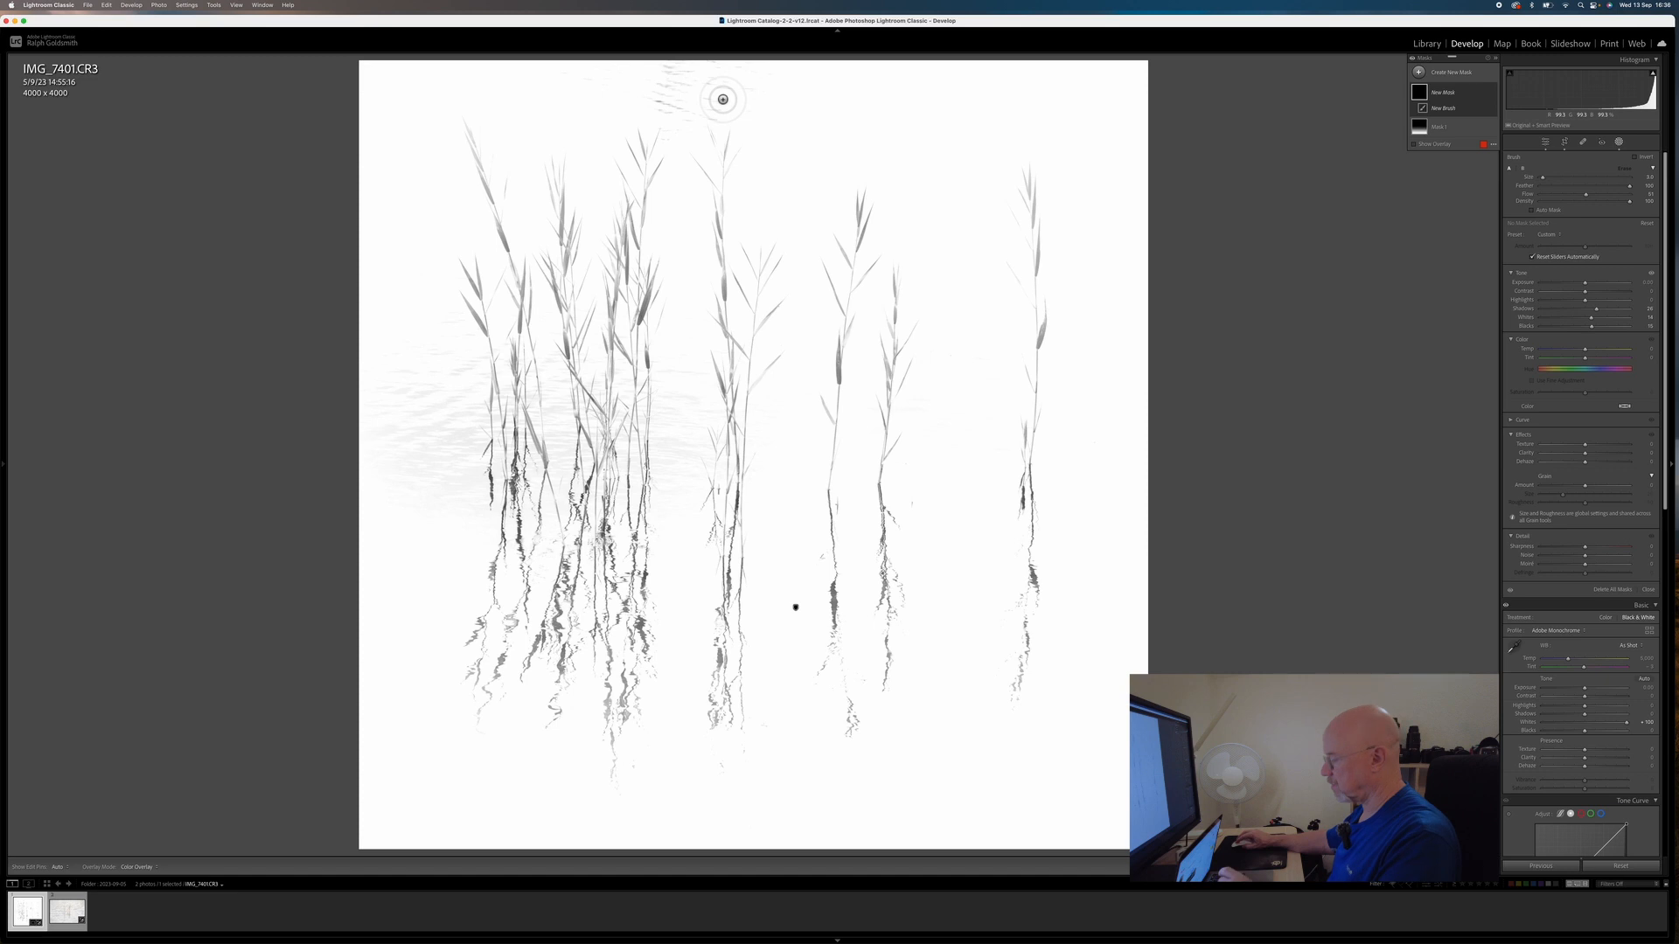
Enlarge the brush and paint over the dark ripples along the photo's top edge, hiding the mask pins while painting
key("bracketright")
key("bracketright")
key("bracketright")
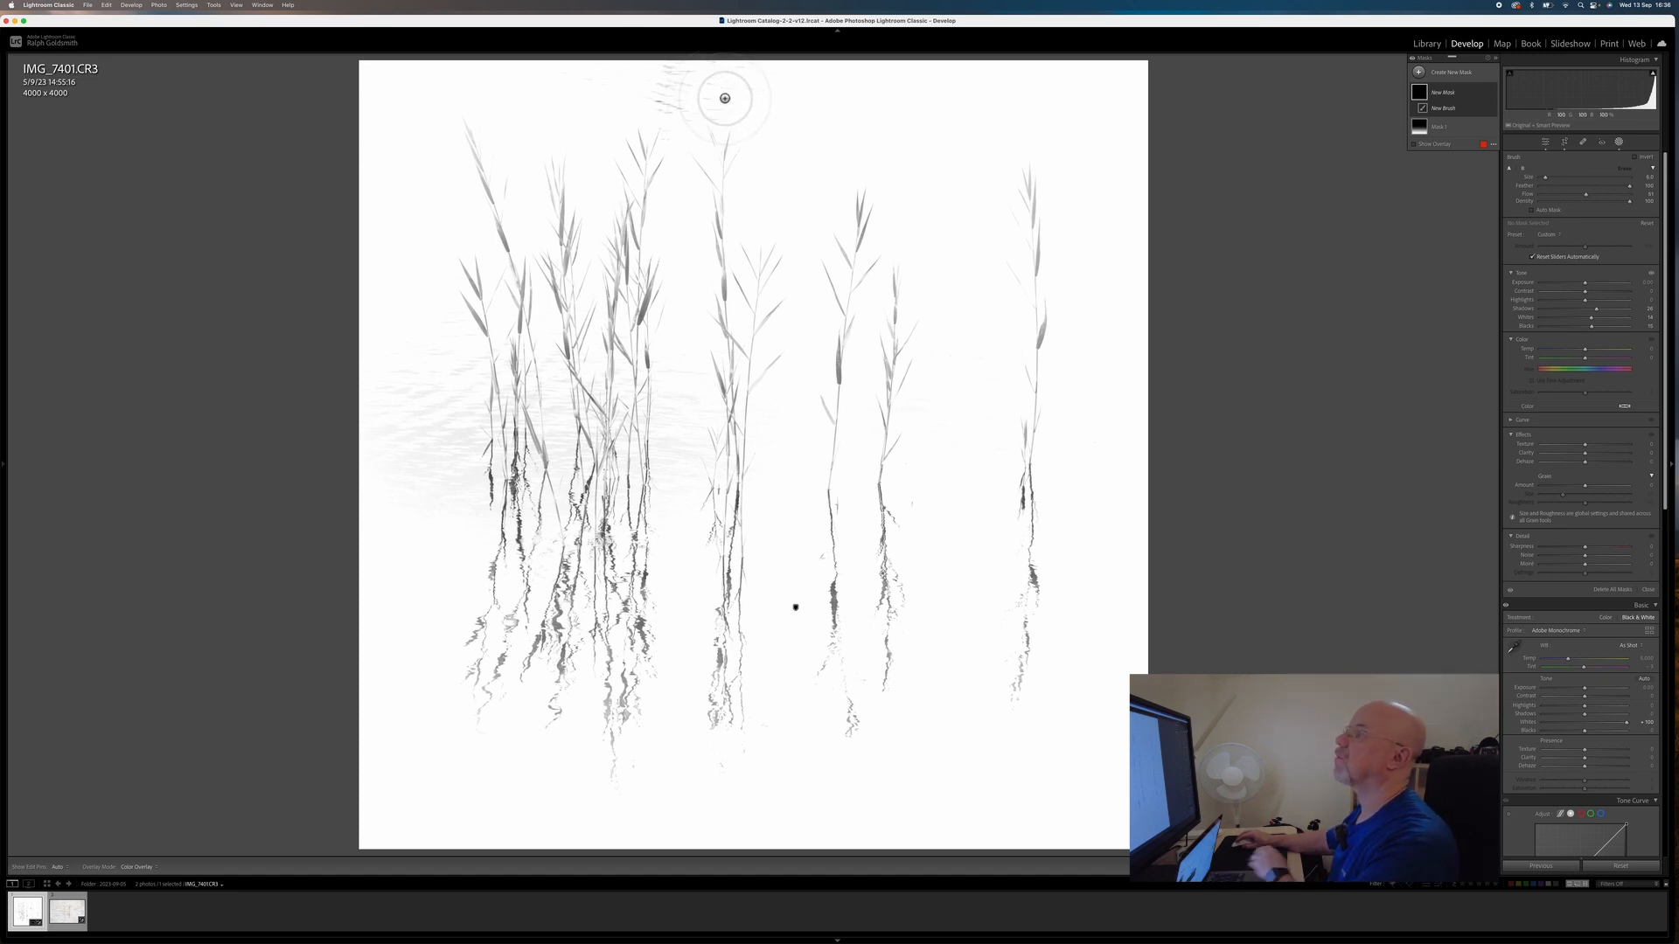
key("h")
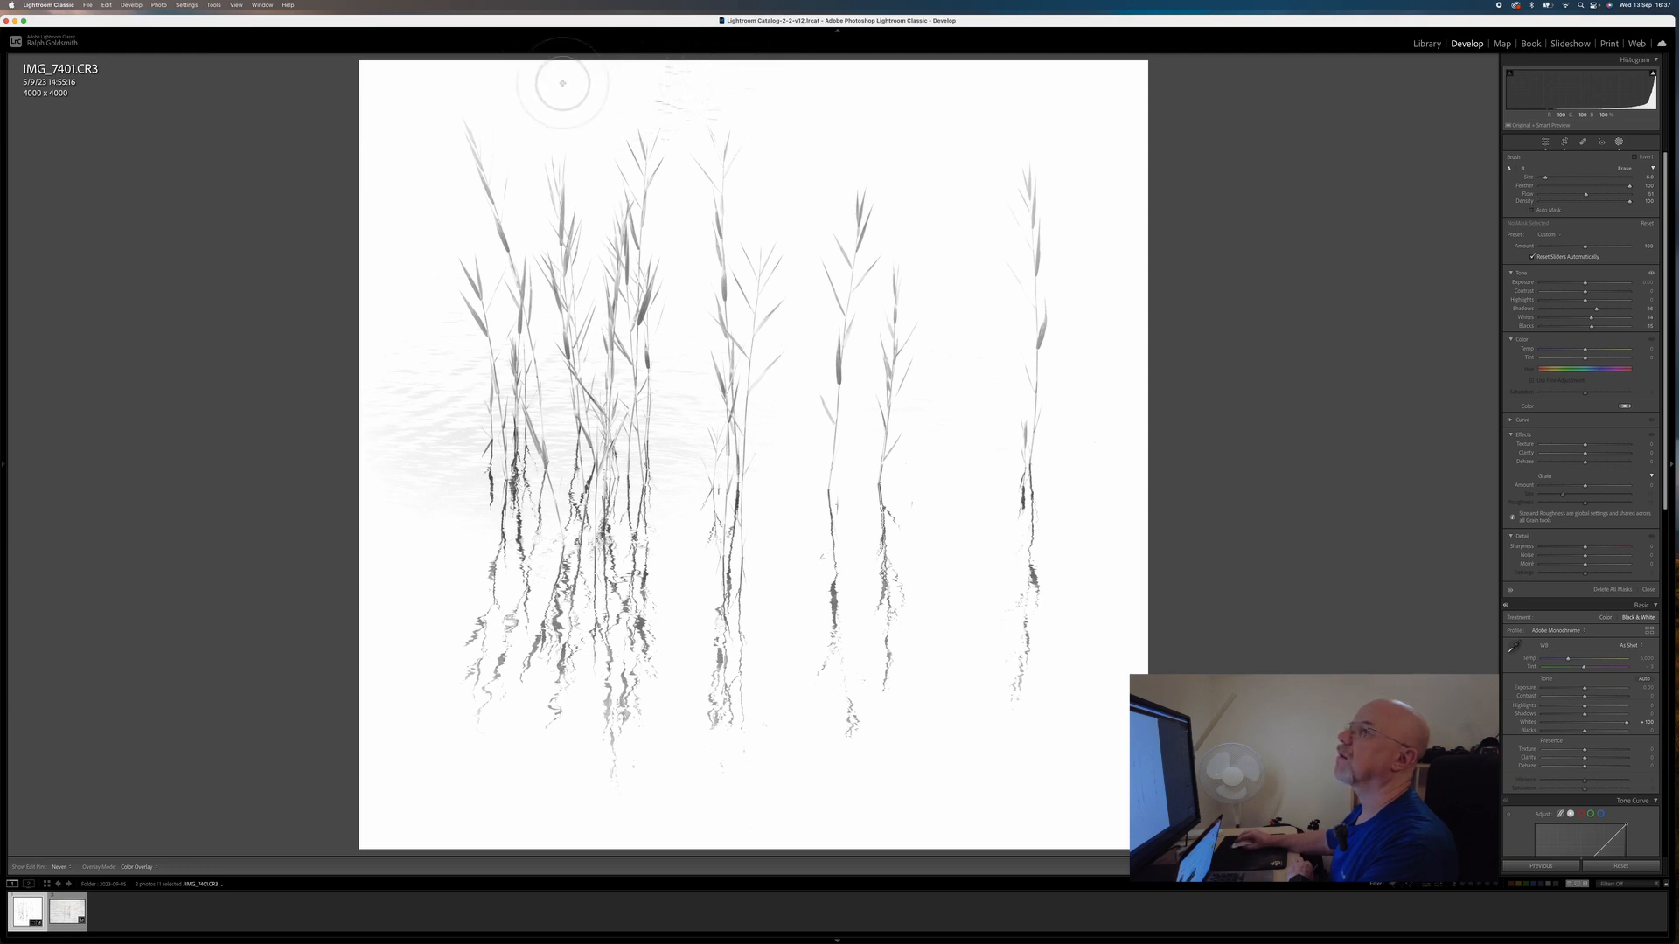
key("h")
key("h")
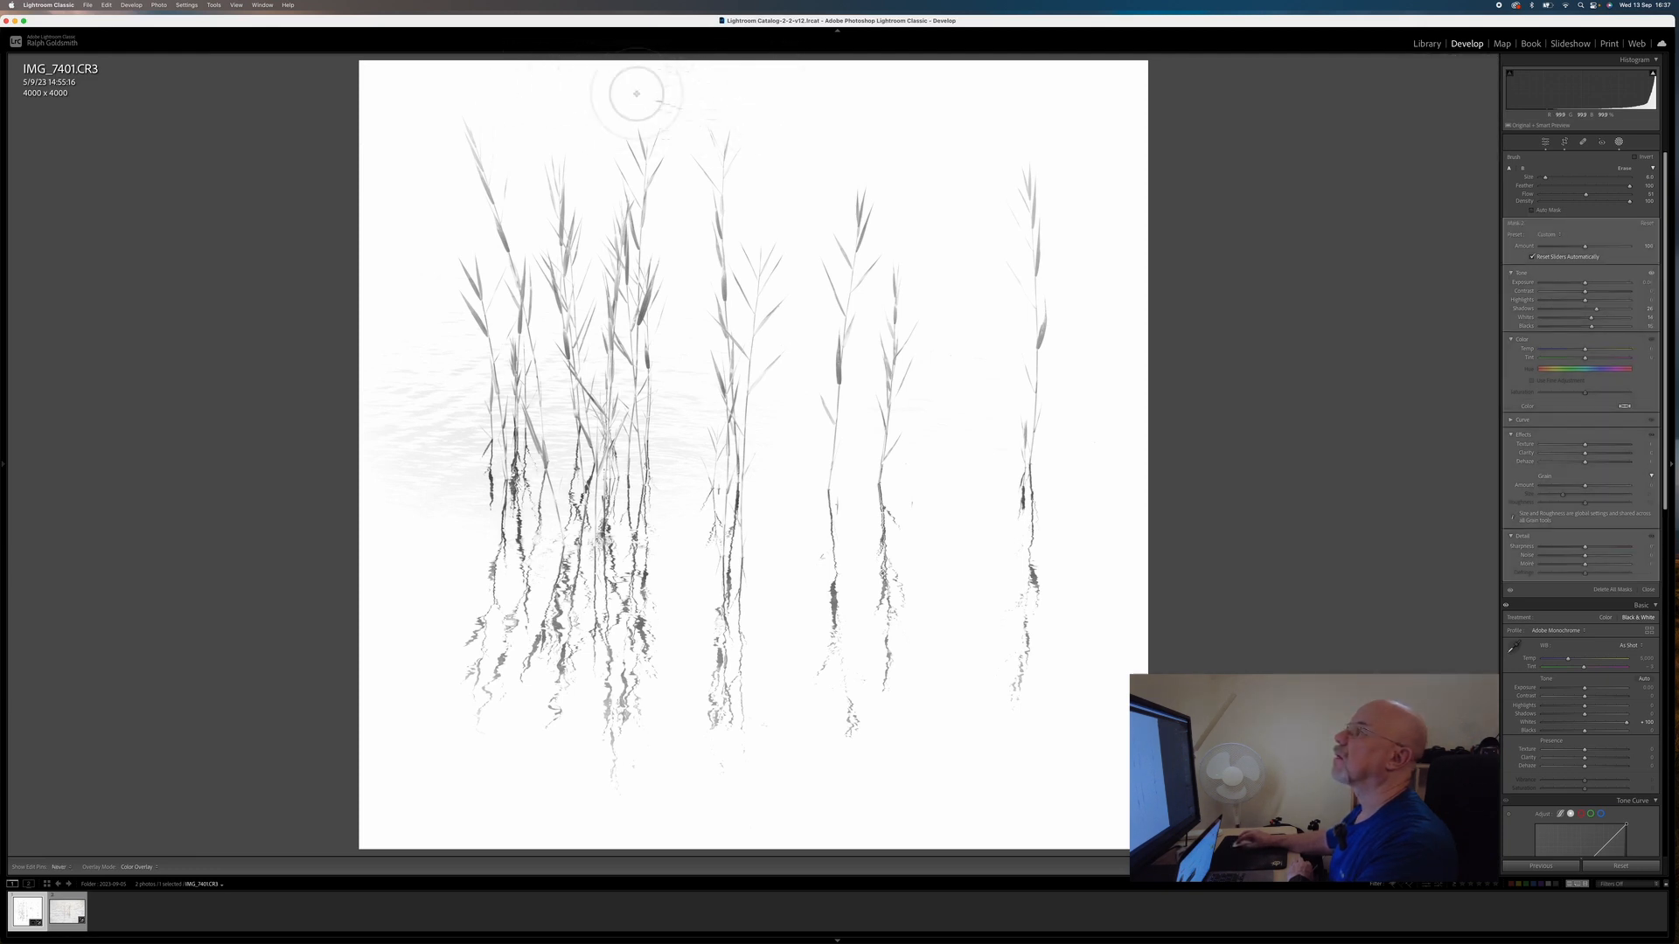
key("h")
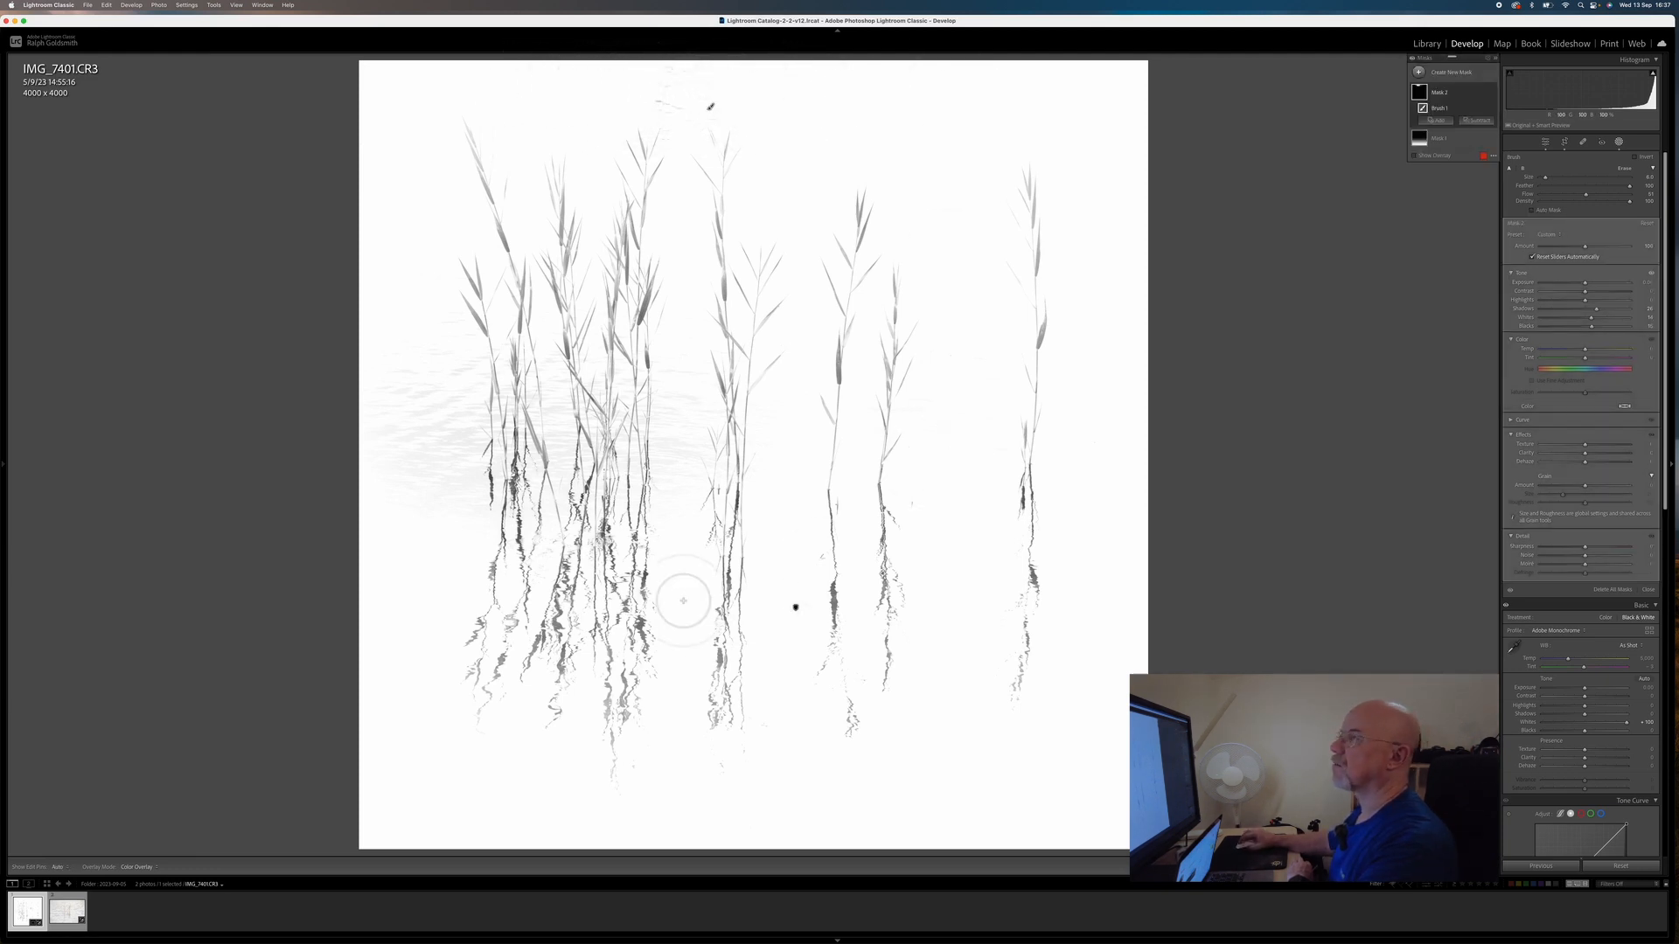
Enlarge the brush further and paint over the ripples around the left reeds and across the upper edge of the water
key("bracketright")
key("bracketright")
key("bracketright")
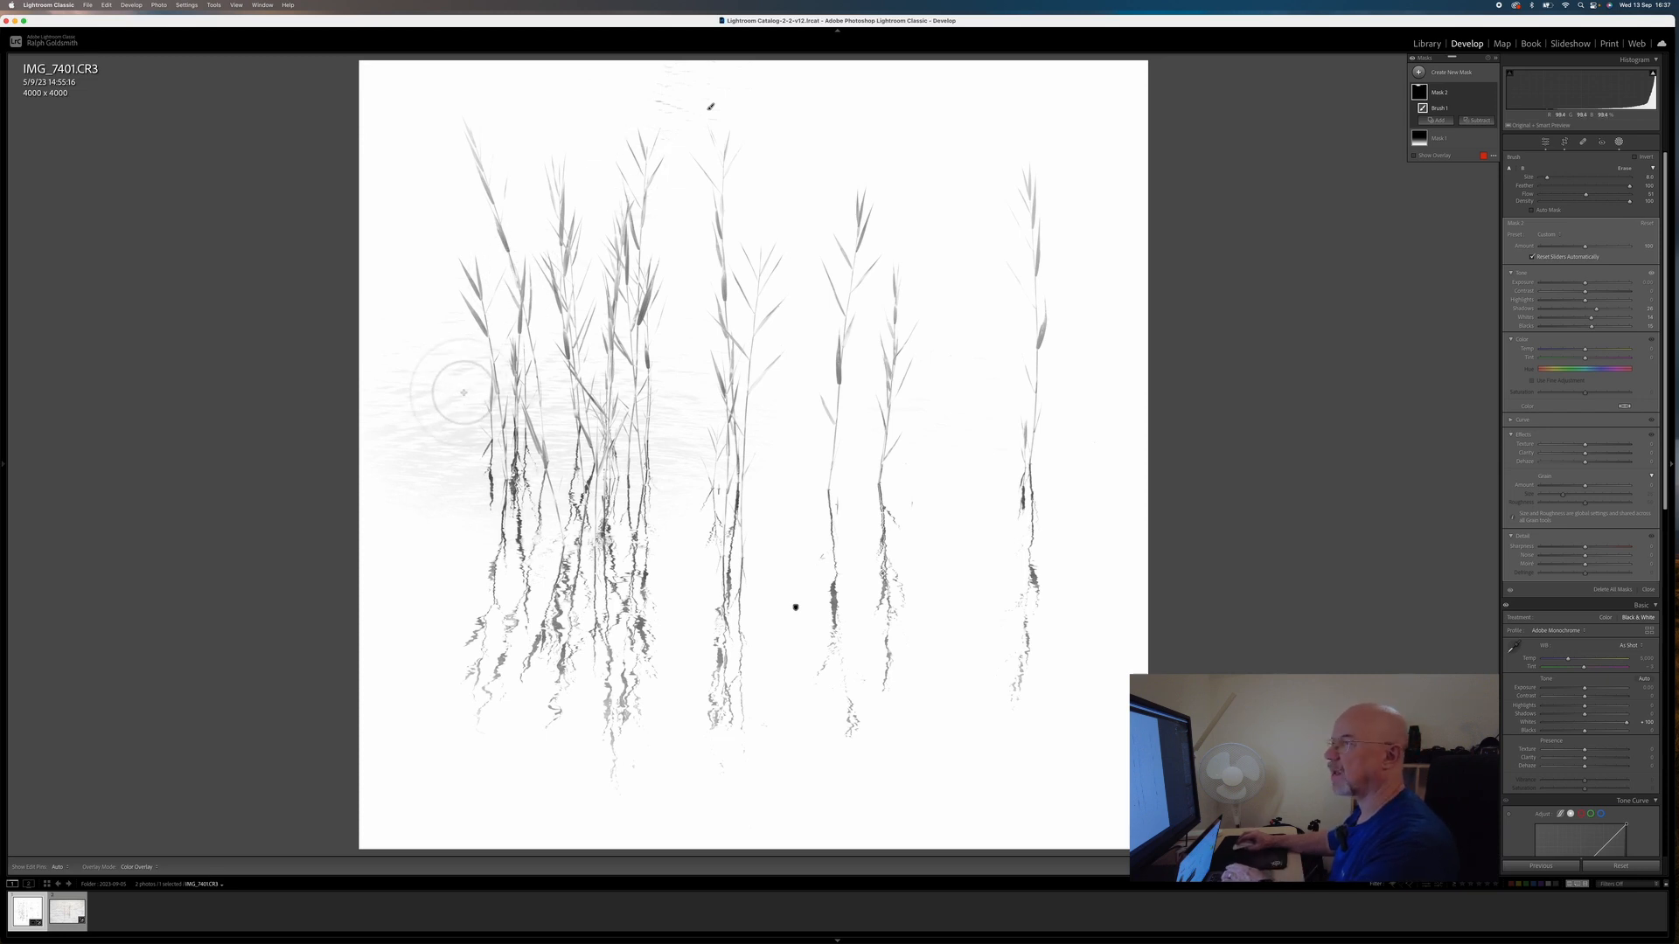
key("h")
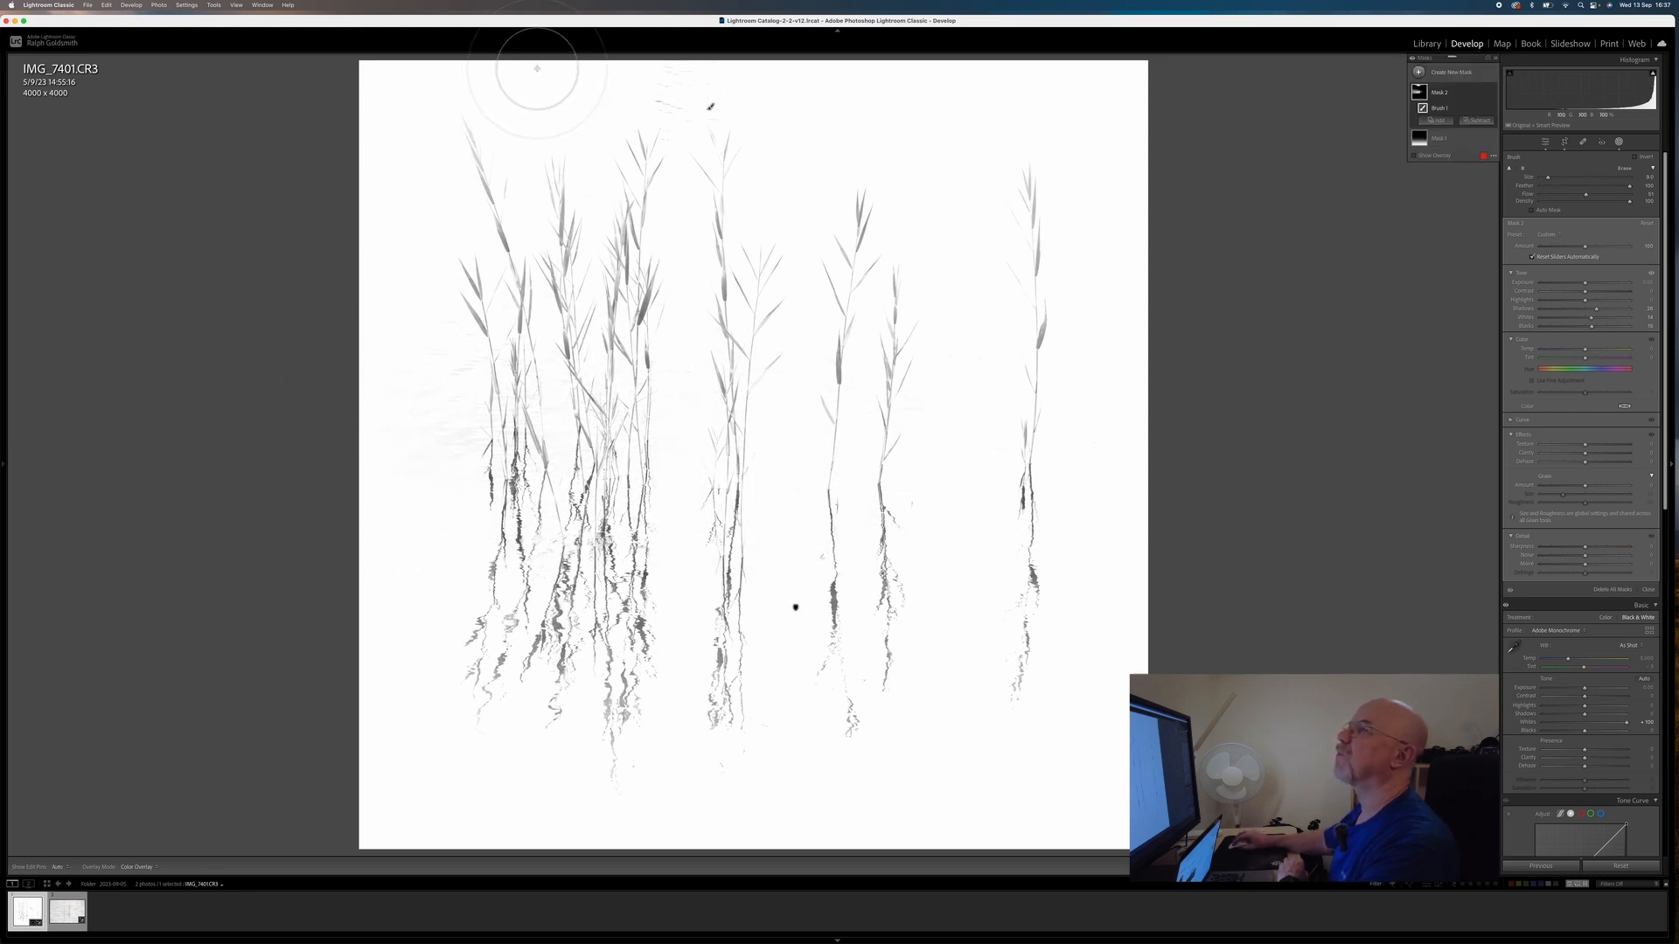
left_click_drag(767, 90, 454, 95)
left_click_drag(676, 74, 420, 82)
Add another brush mask with slightly raised Shadows and Blacks and paint over the remaining ripples above the reeds
left_click(1425, 79)
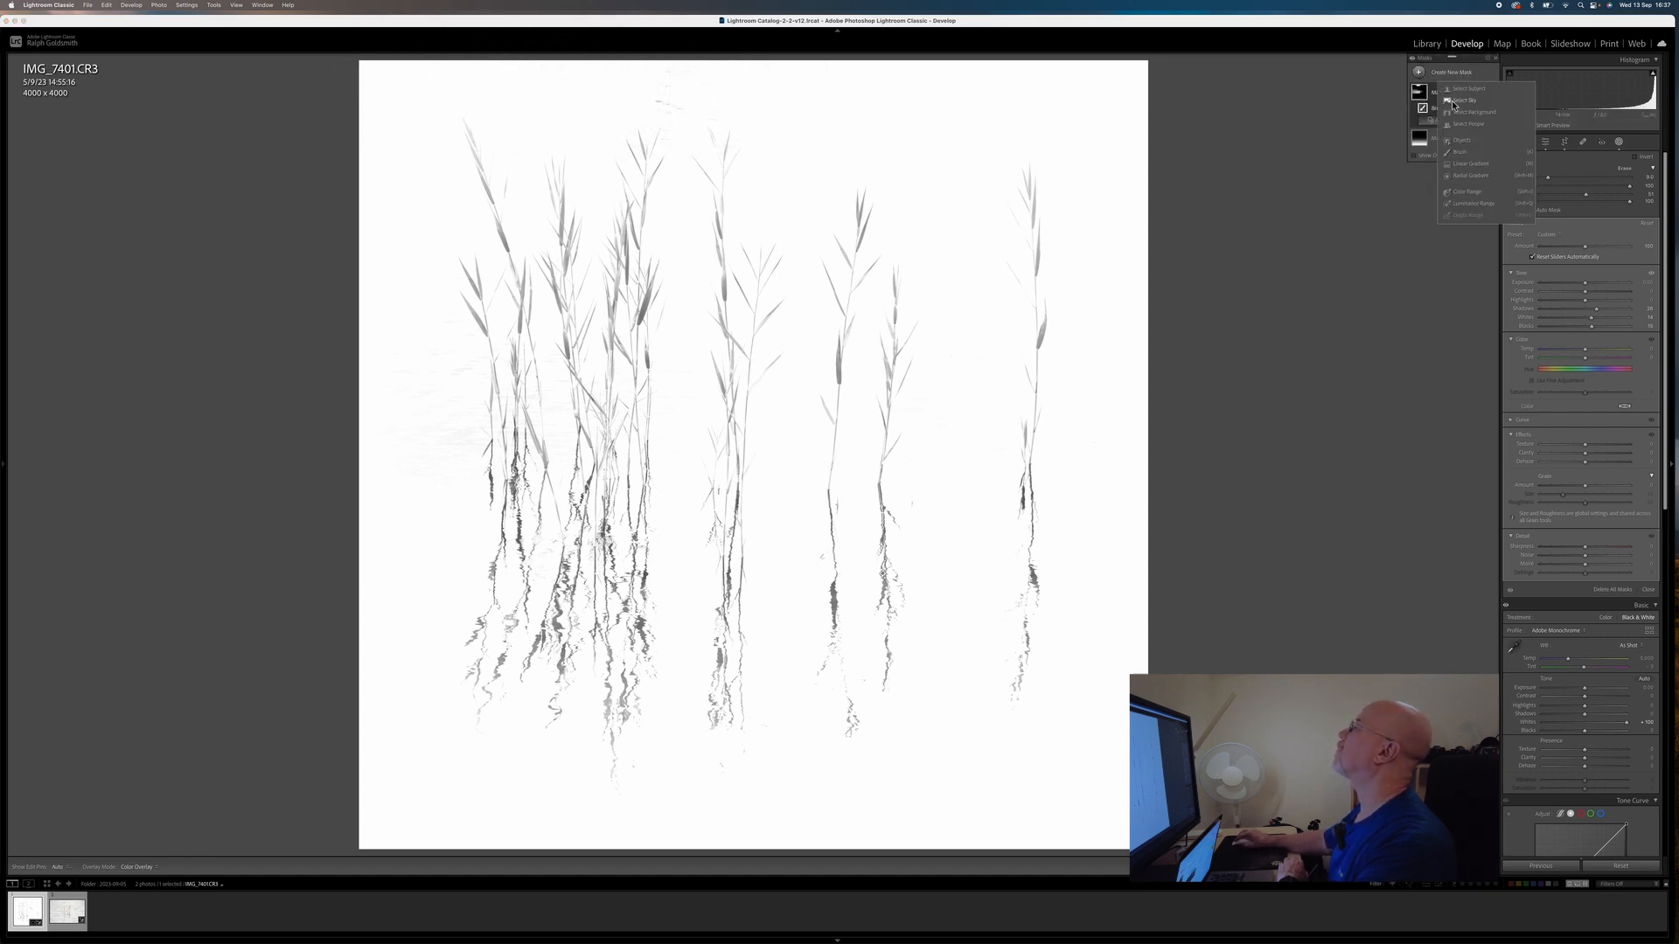
left_click(1462, 153)
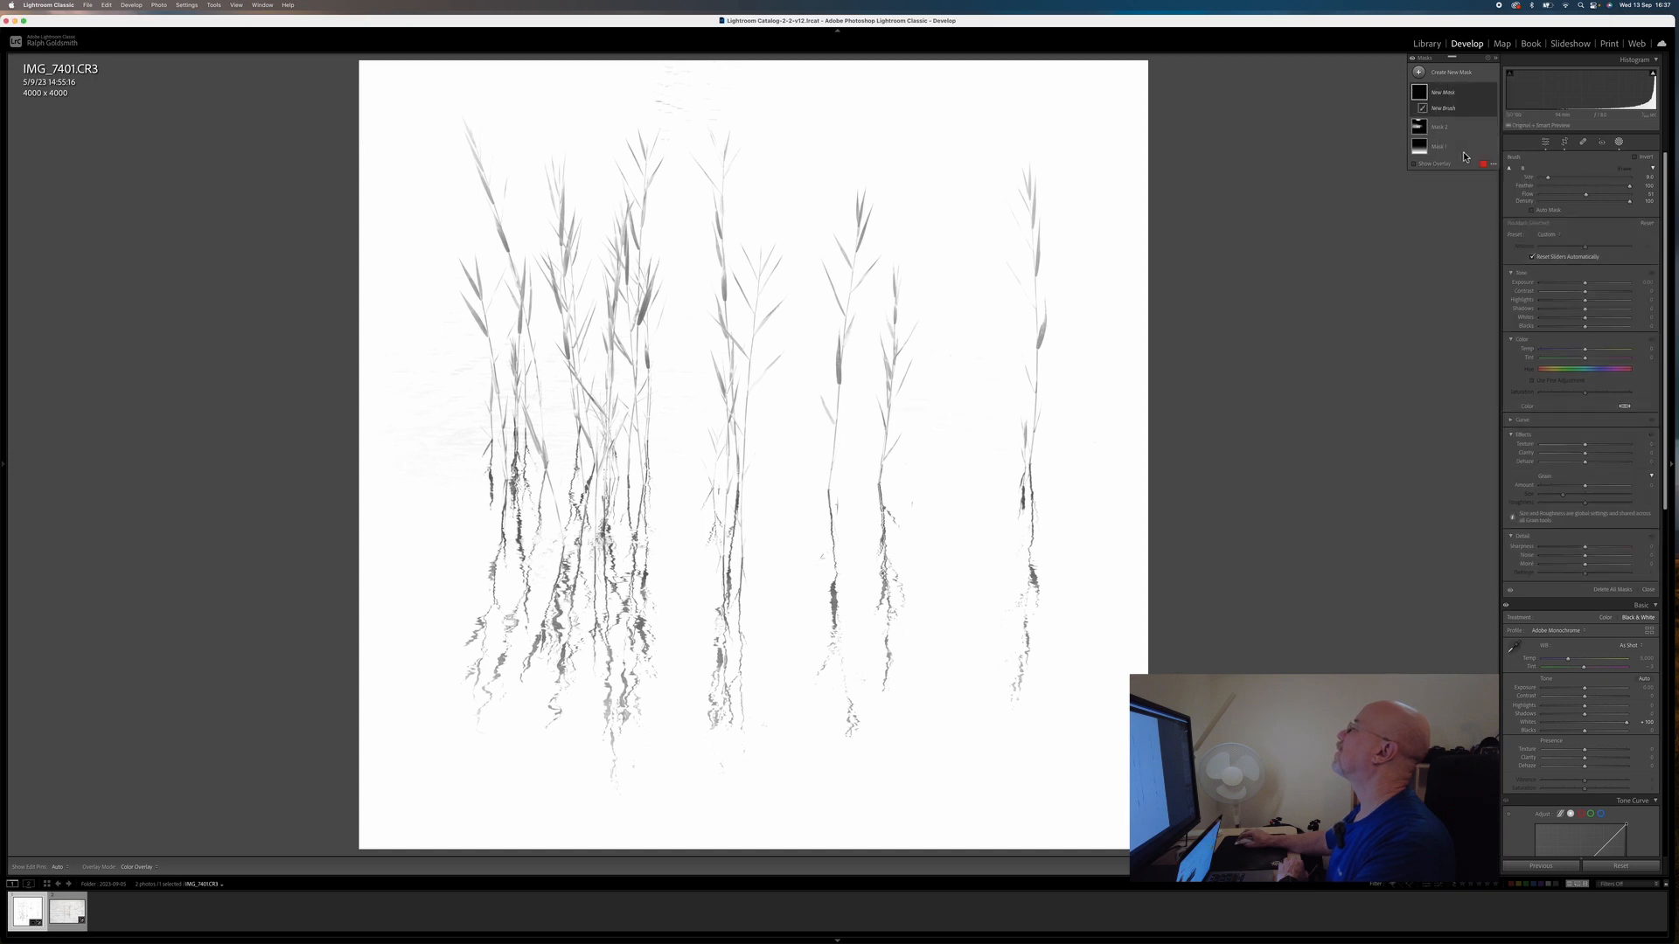
left_click_drag(1587, 327, 1594, 313)
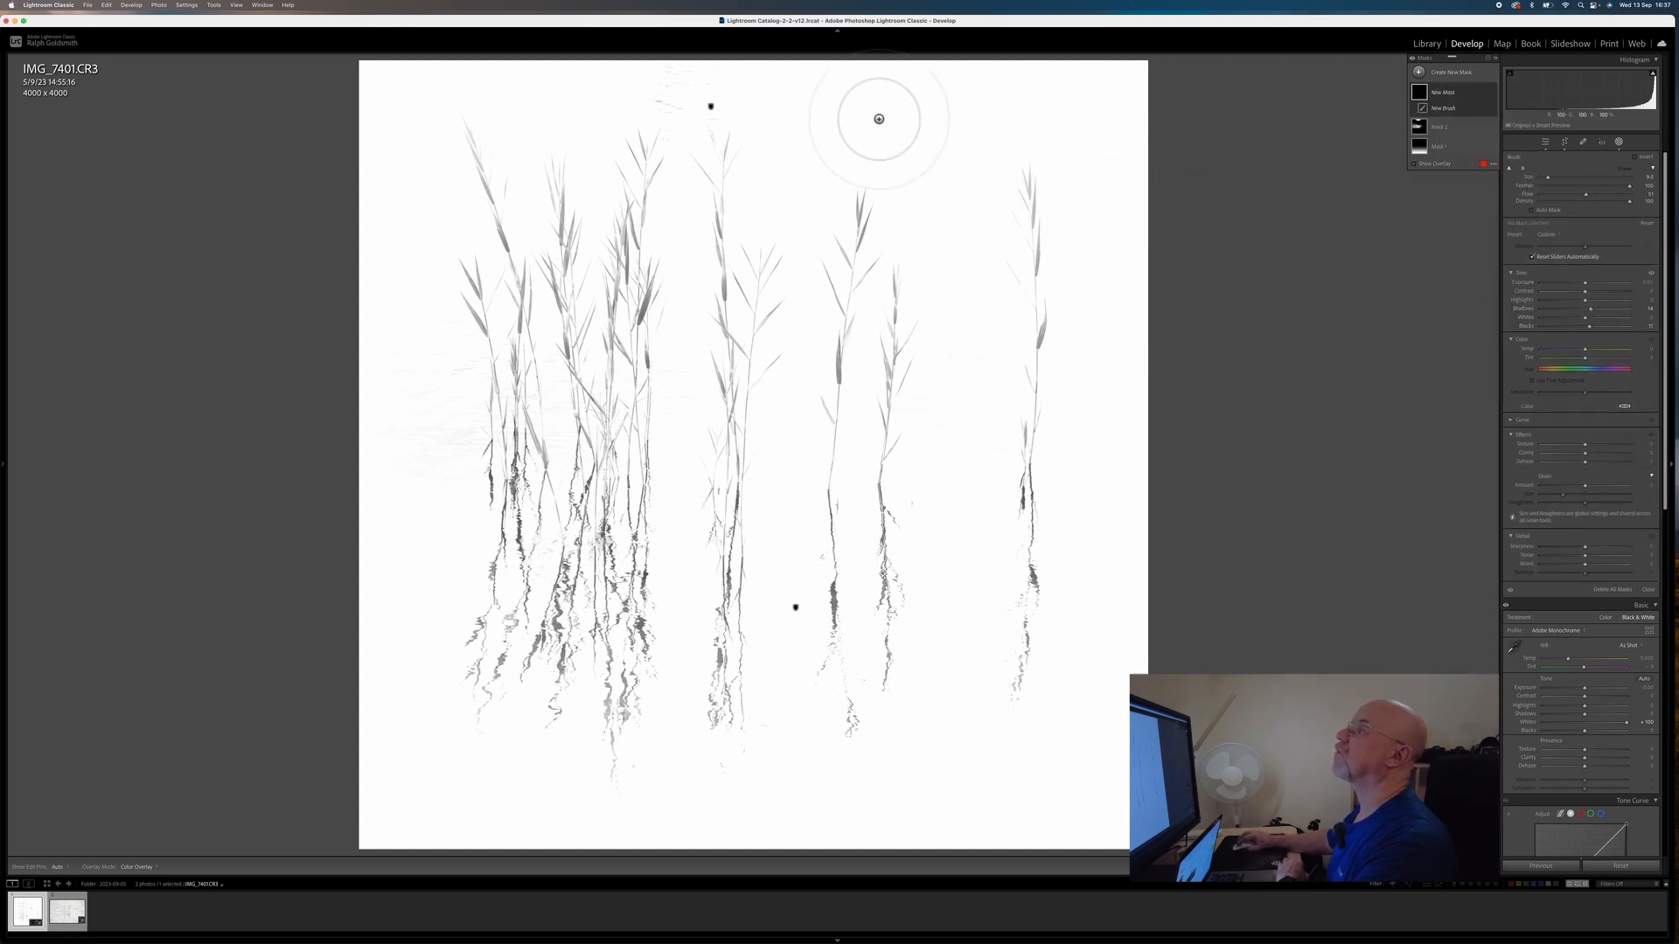
key("h")
mouse_move(709, 79)
left_mouse_down()
mouse_move(663, 94)
mouse_move(703, 98)
left_mouse_up()
key("h")
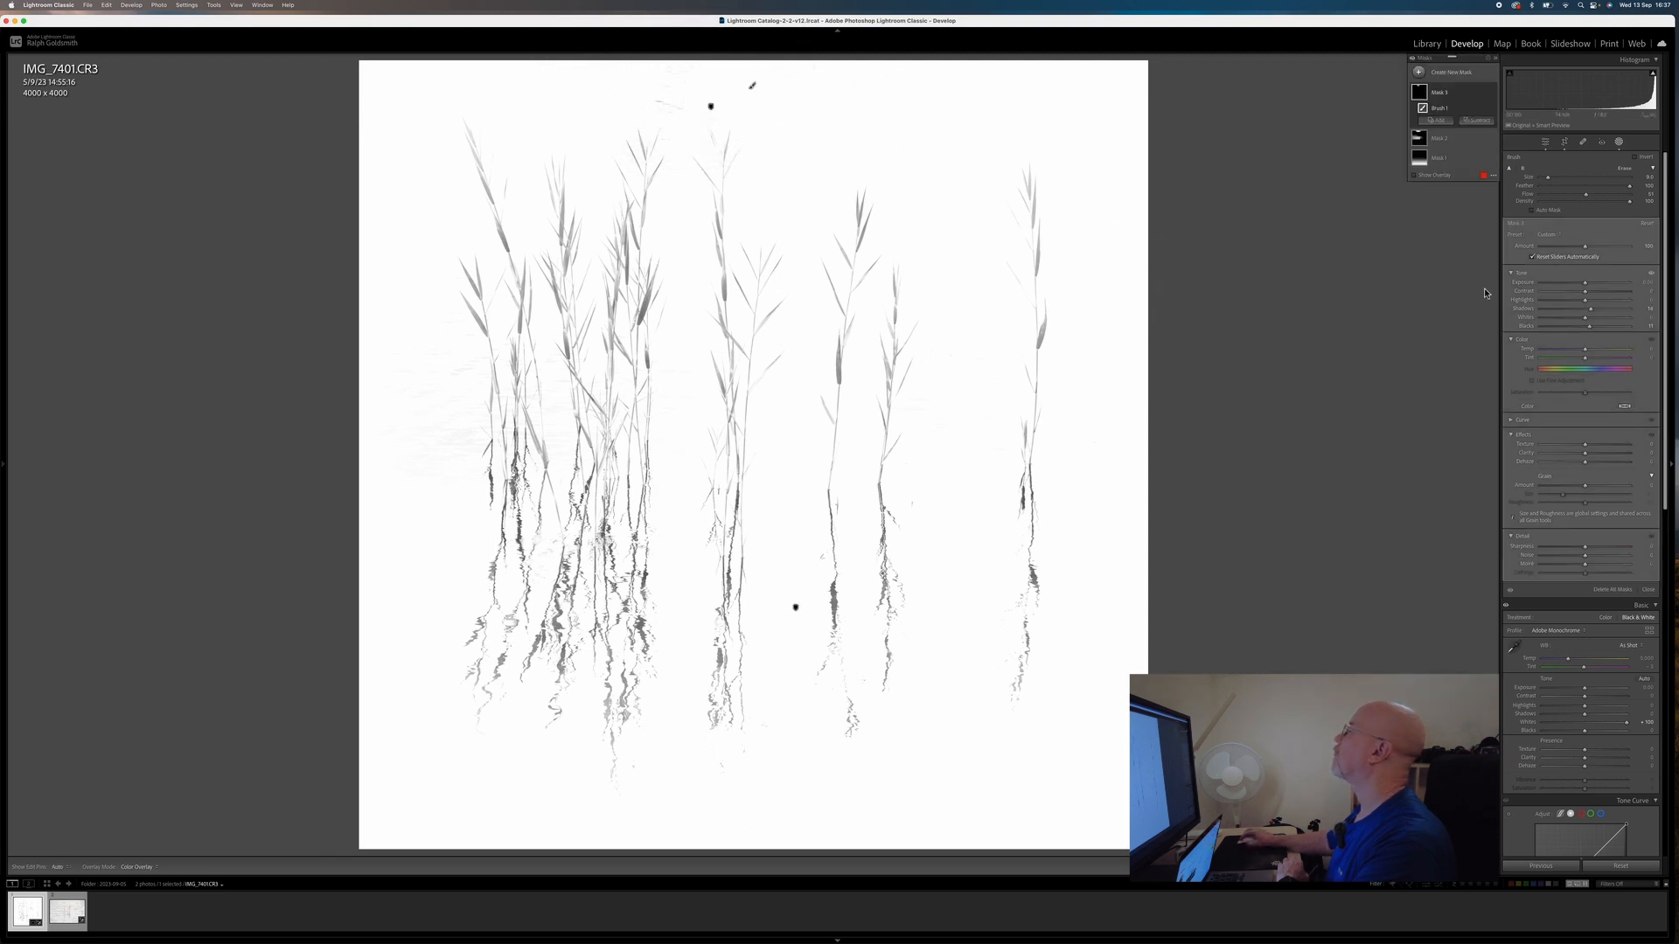
Raise the new brush mask's Whites, paint the last marks at the top with a smaller brush, and leave masking
left_click_drag(1587, 322, 1595, 322)
key("bracketleft")
key("bracketleft")
key("bracketleft")
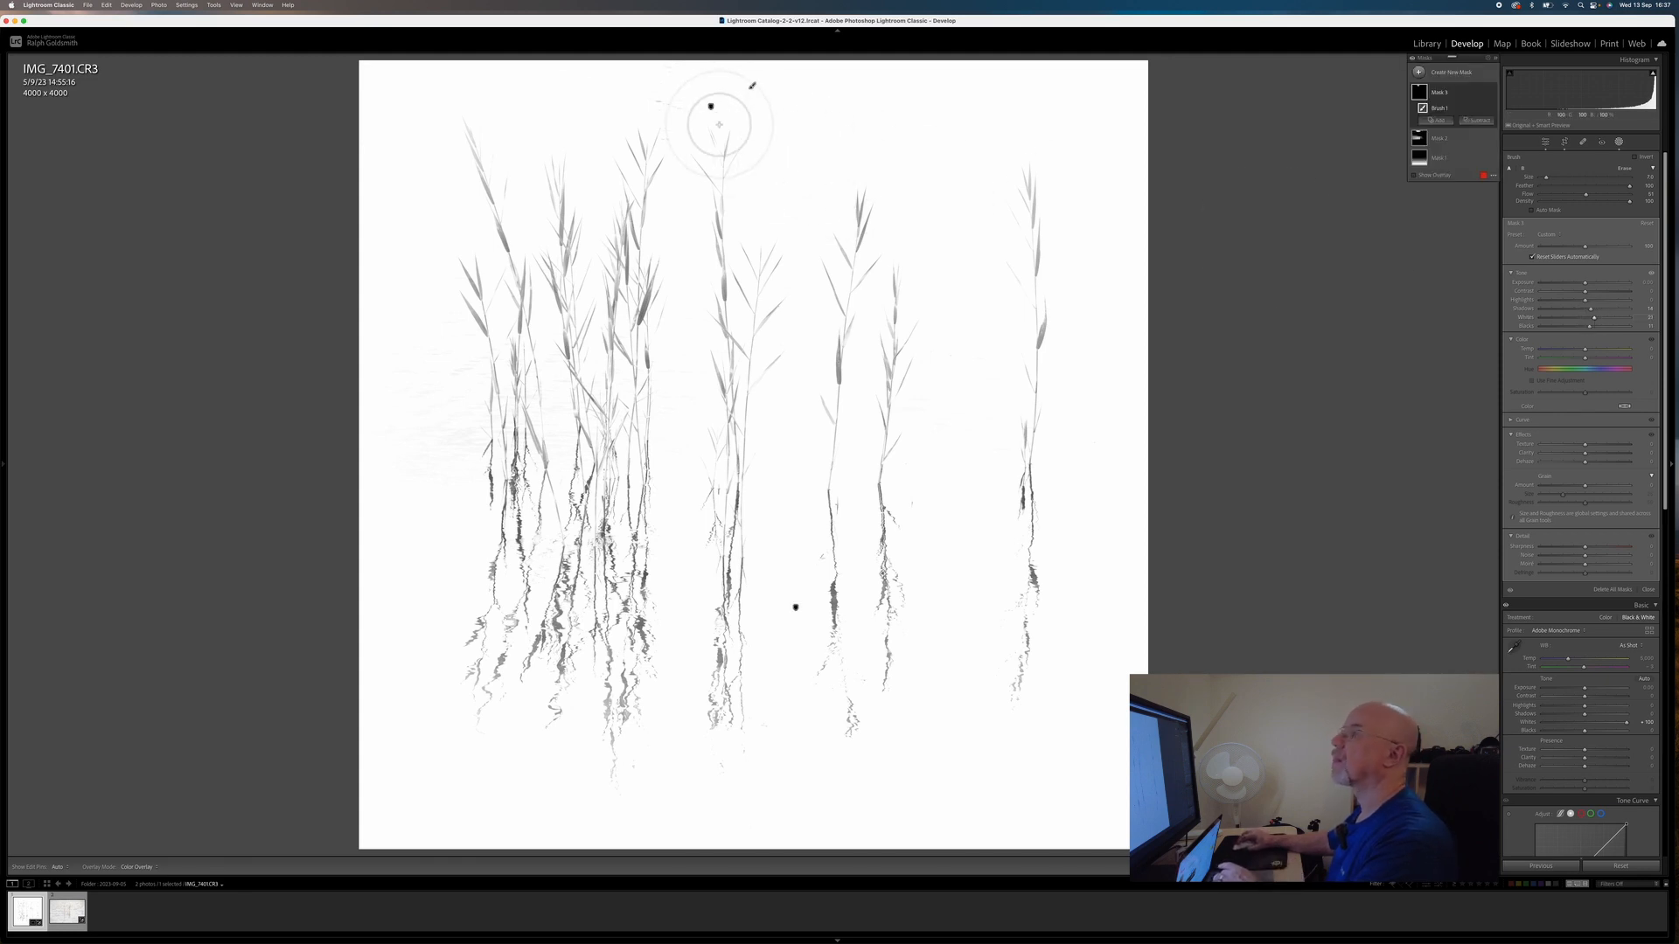
key("h")
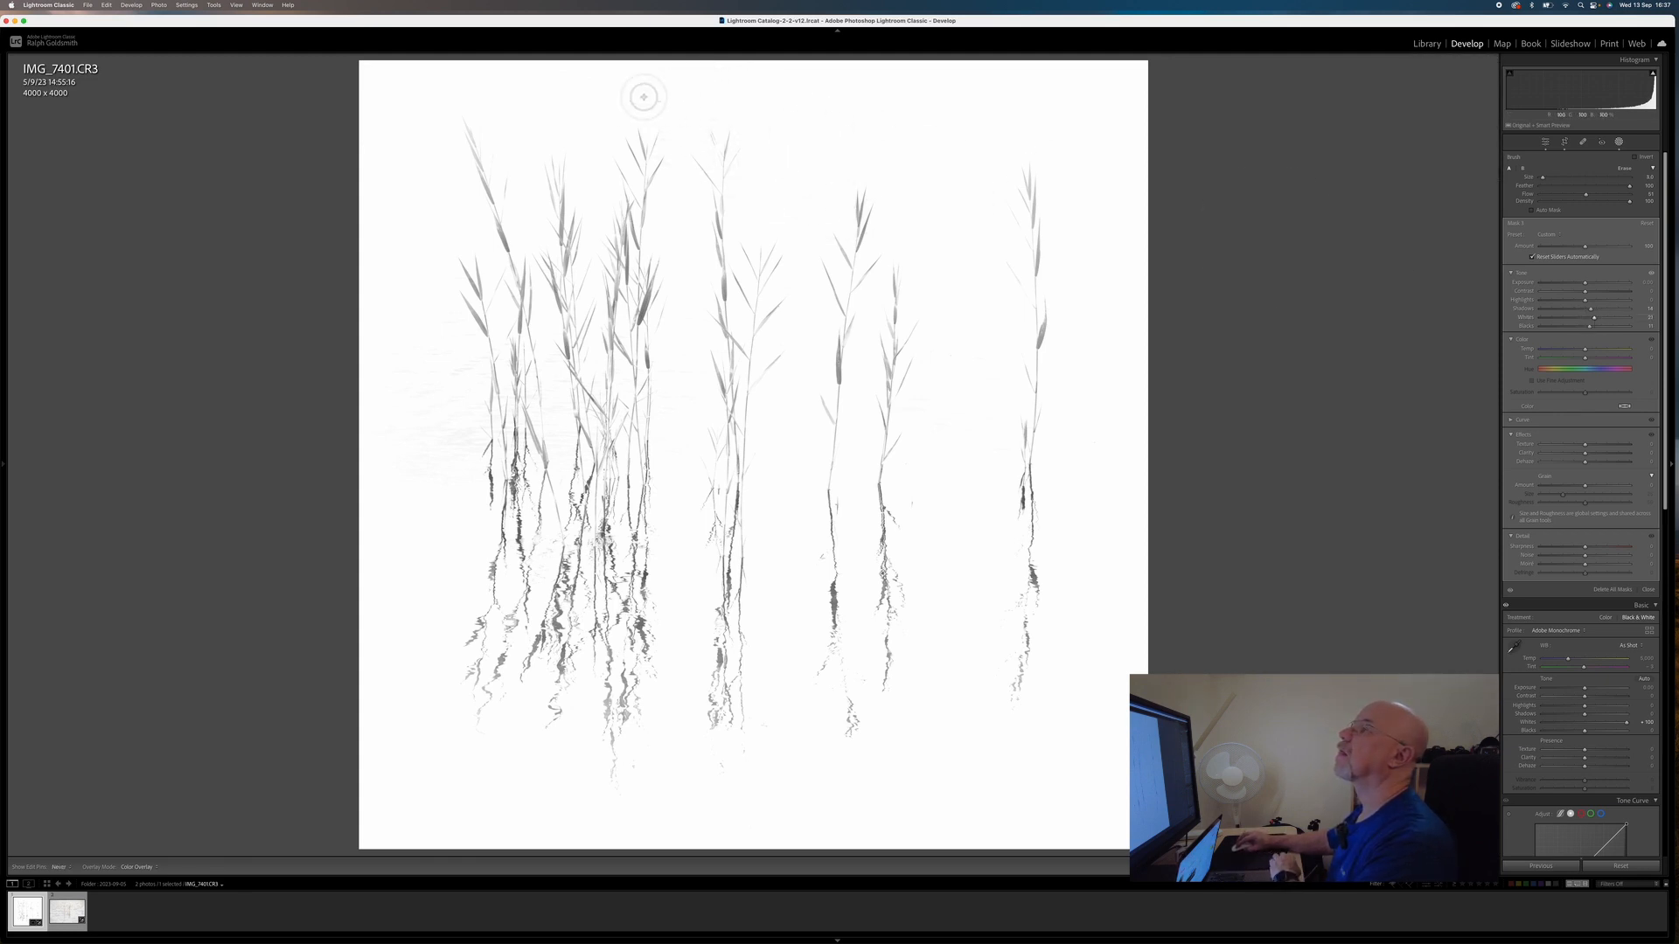
key("h")
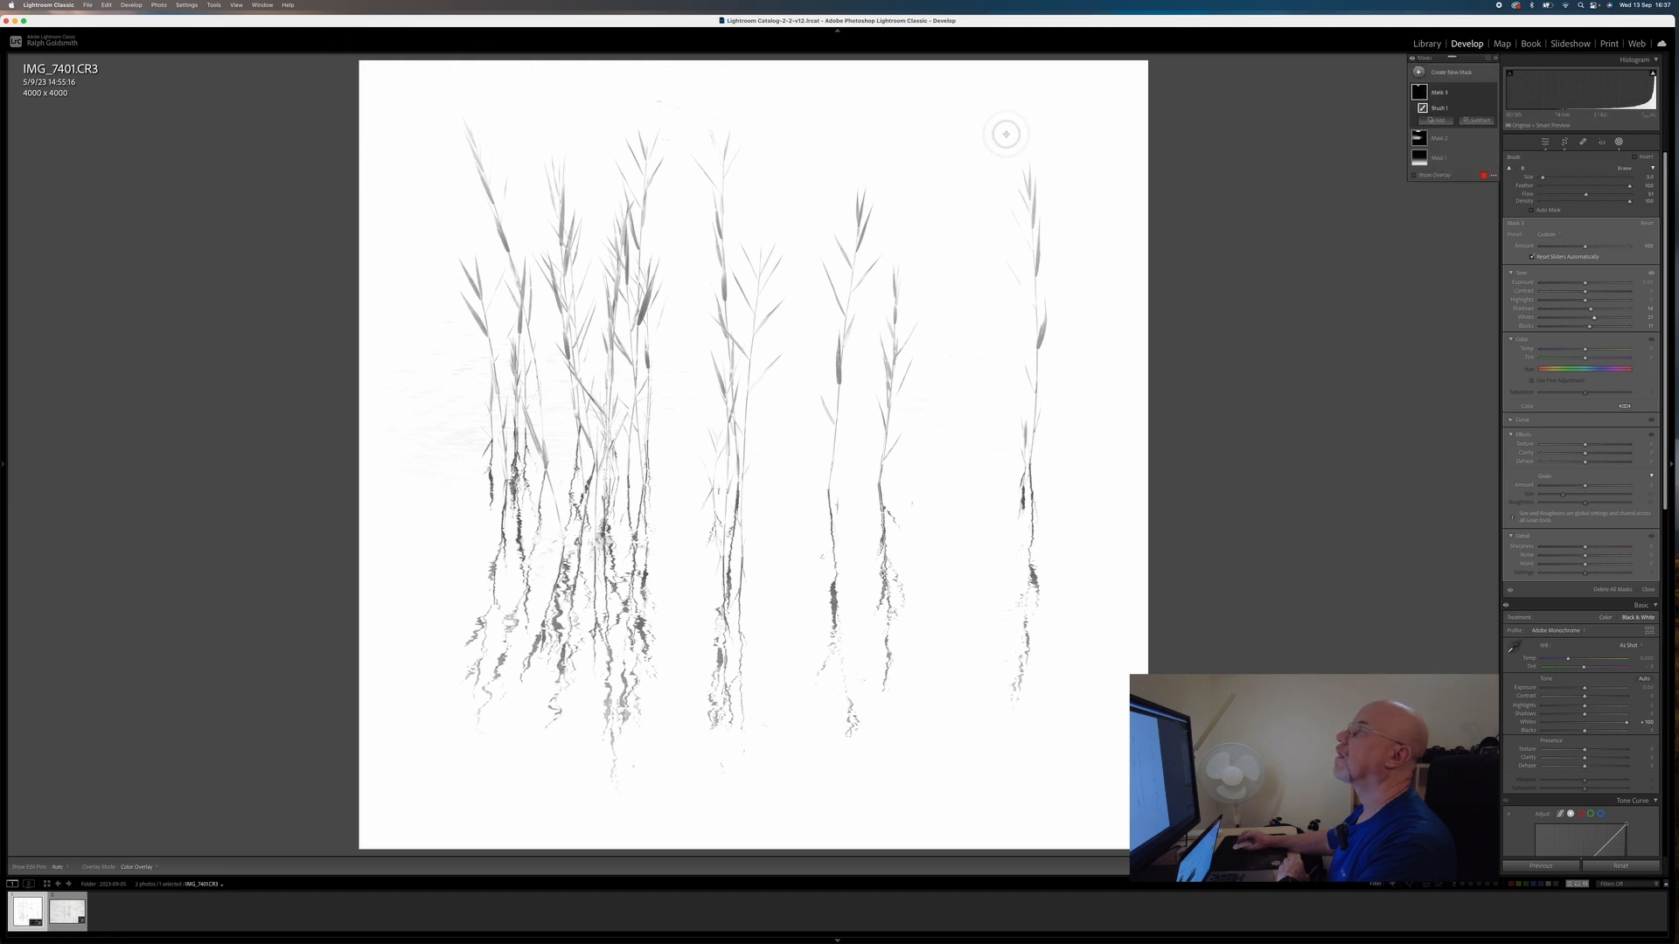
left_click(1620, 144)
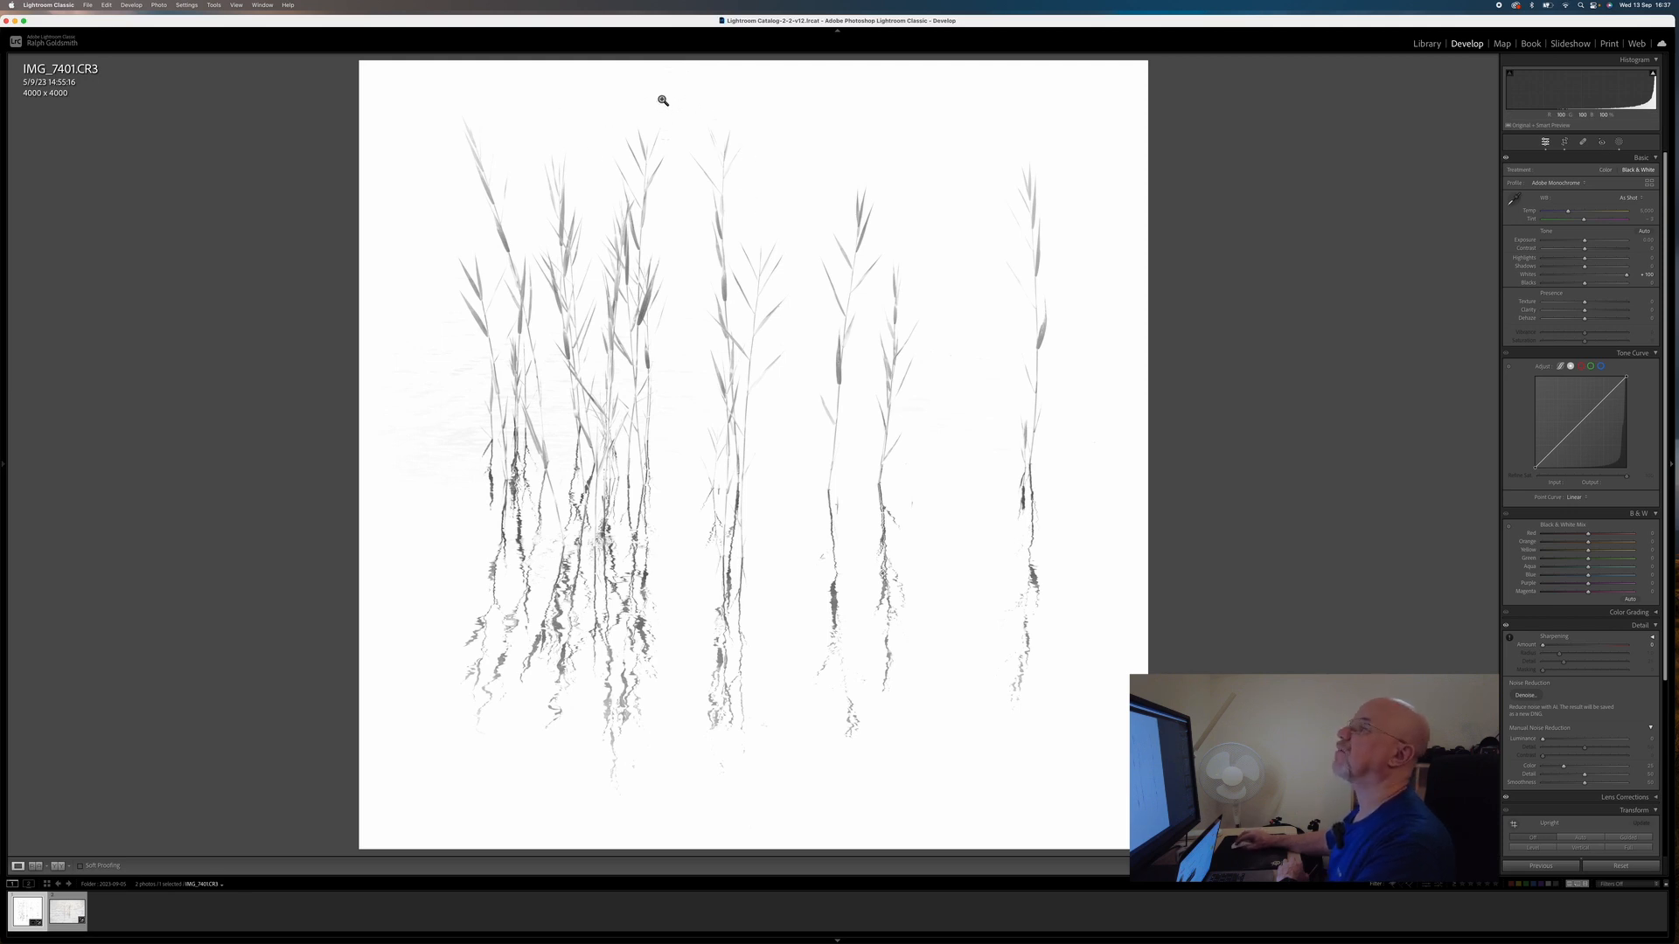
Heal the small speck above the left reeds in the finished reed photo and close the healing tool
left_click(1582, 143)
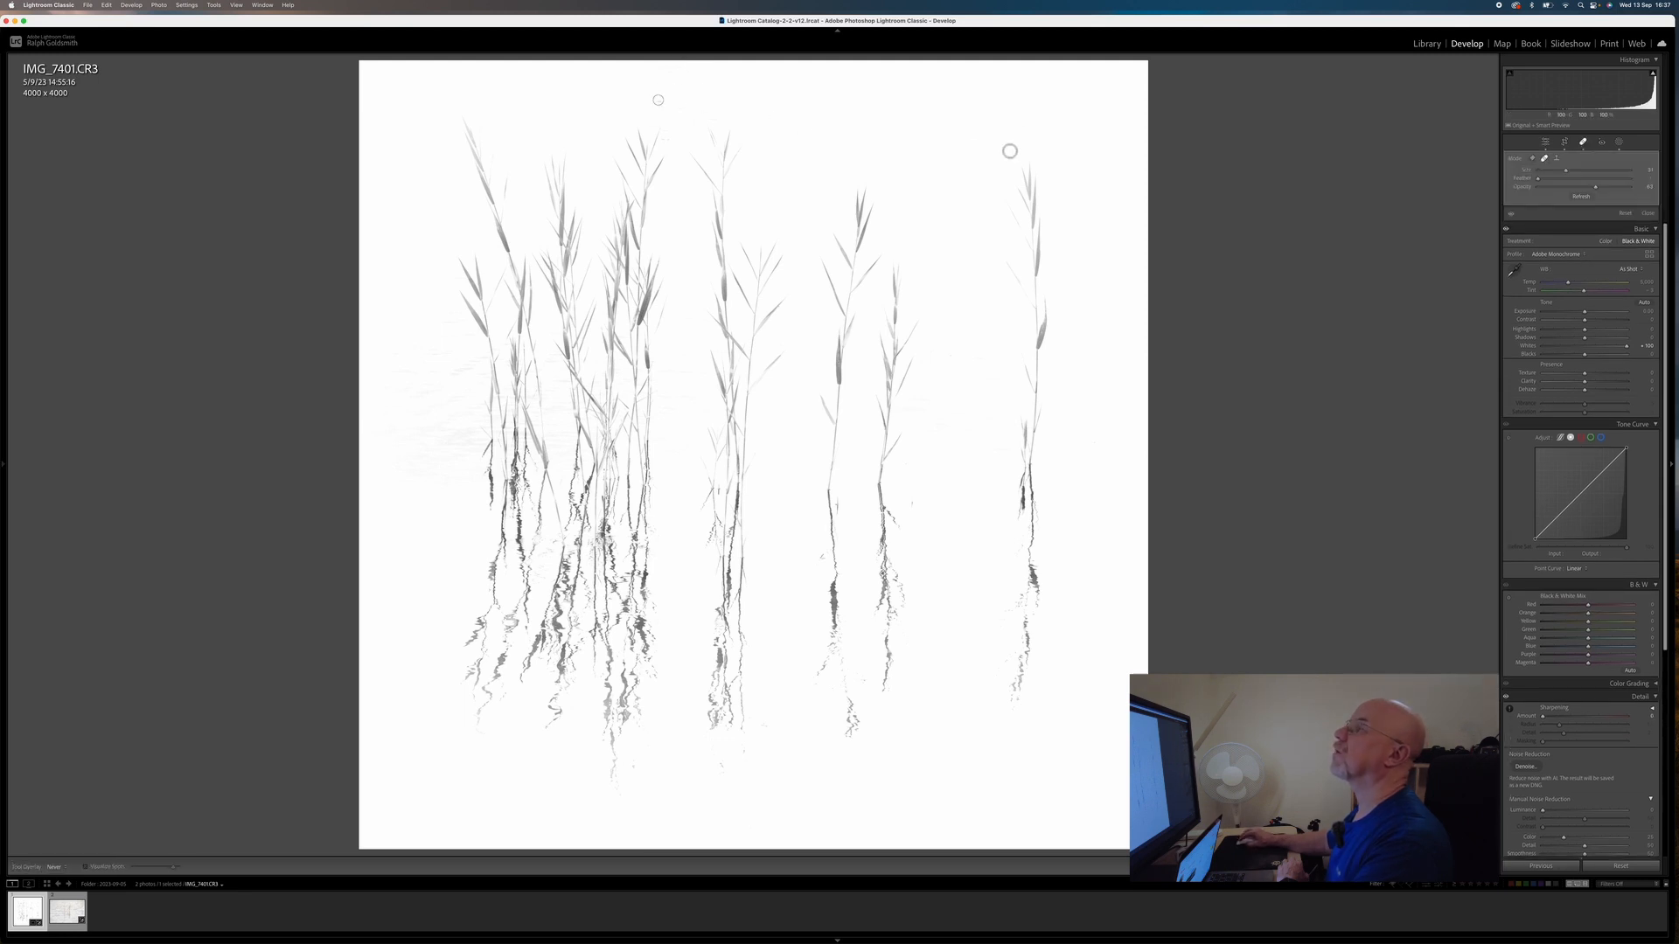
left_click(1584, 144)
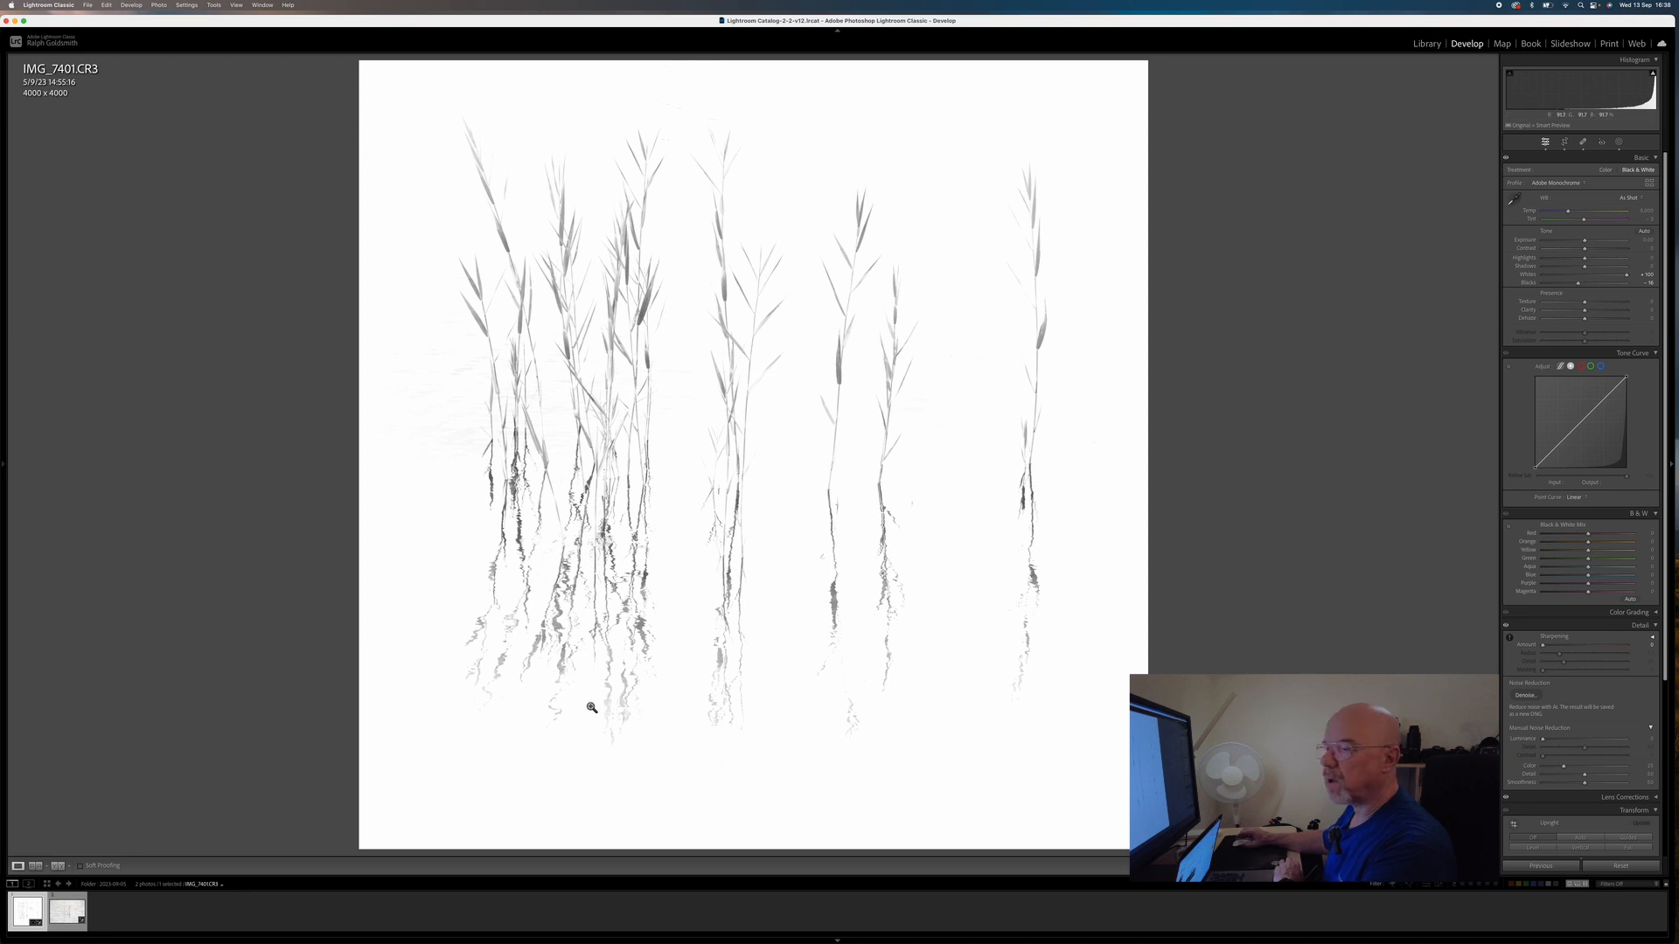
Open the second reed photo, IMG_7509.CR3, and inspect the small red object and ripples above the reeds
left_click(68, 917)
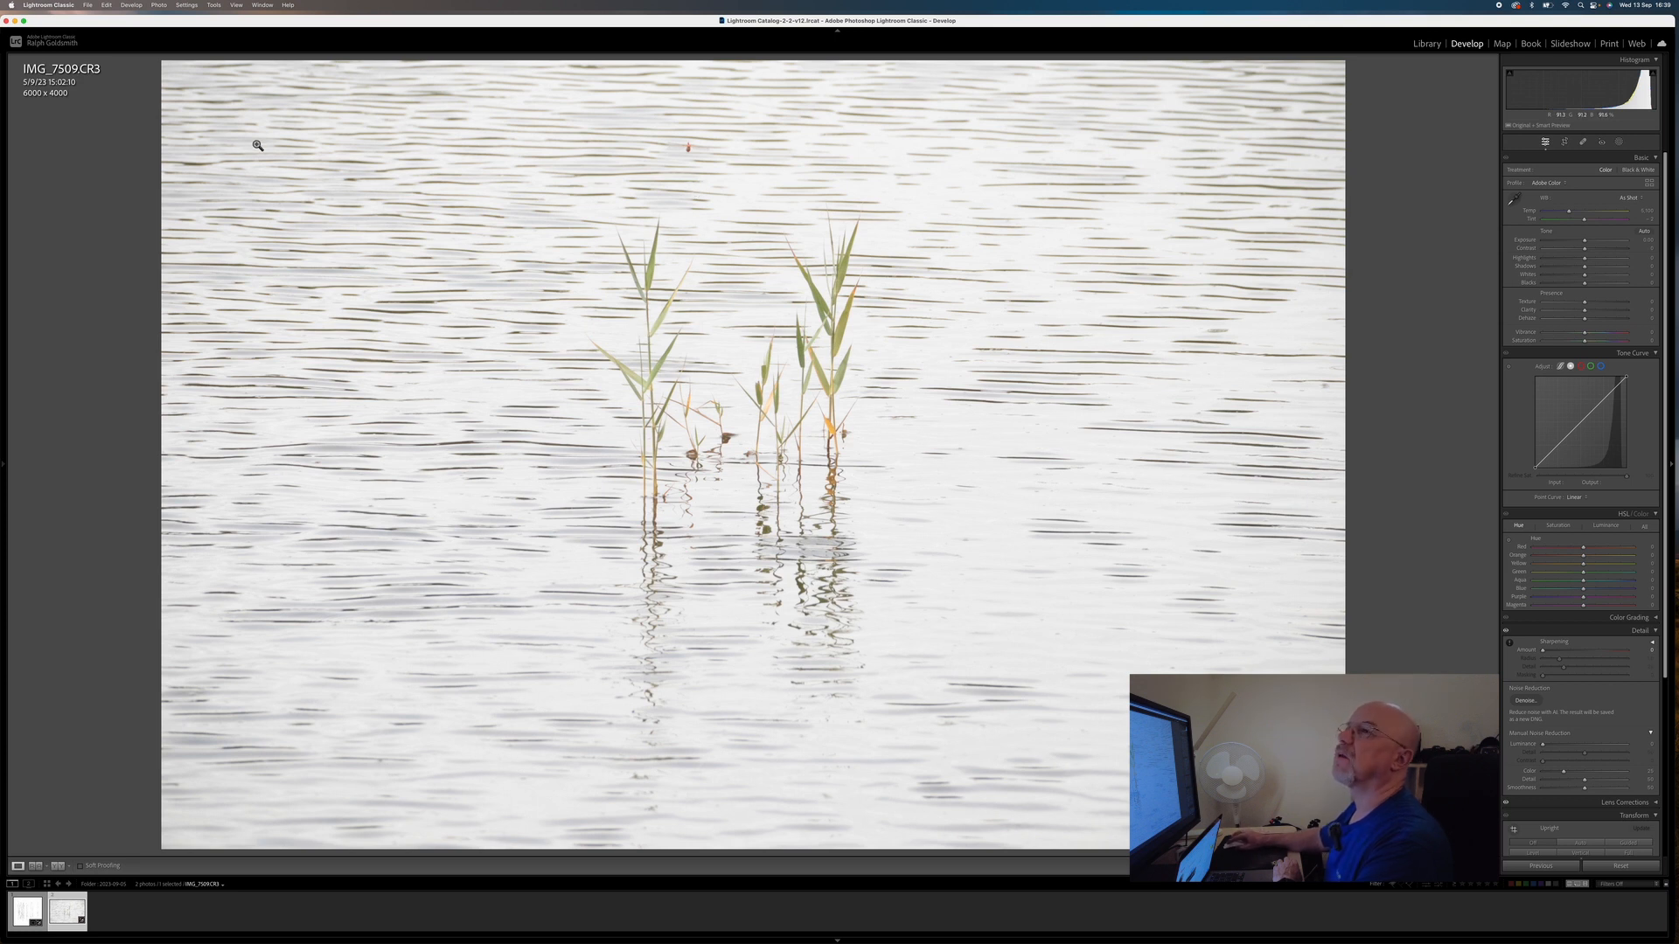
left_click(586, 218)
left_click_drag(752, 269, 712, 617)
left_click_drag(715, 278, 711, 457)
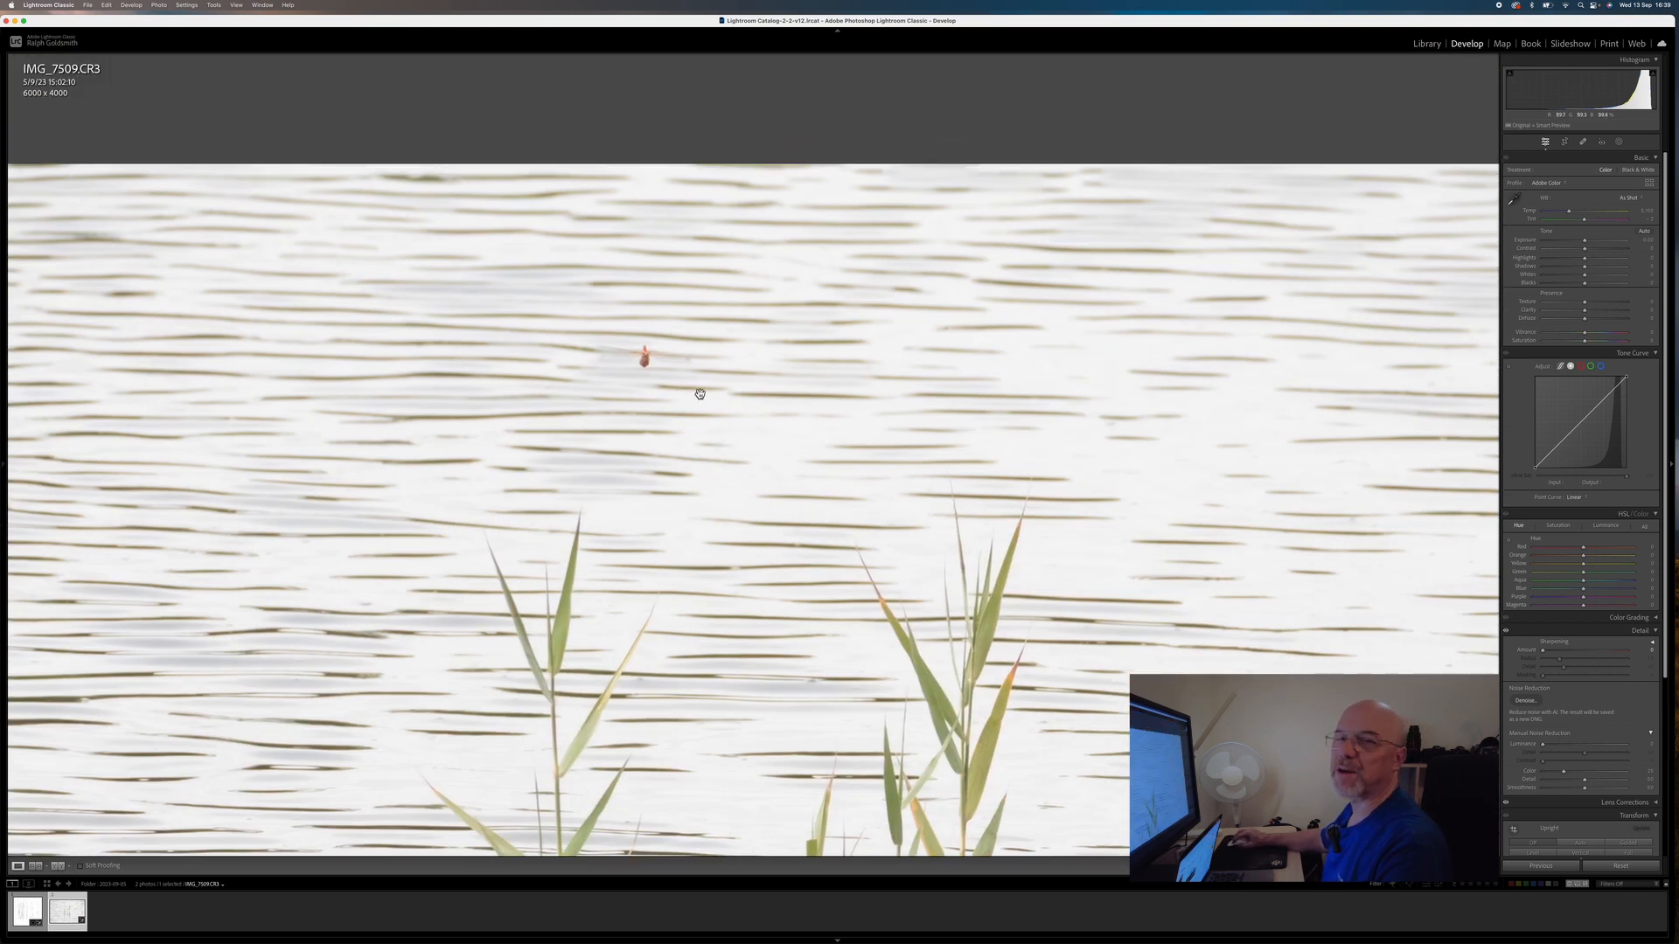
left_click(763, 427)
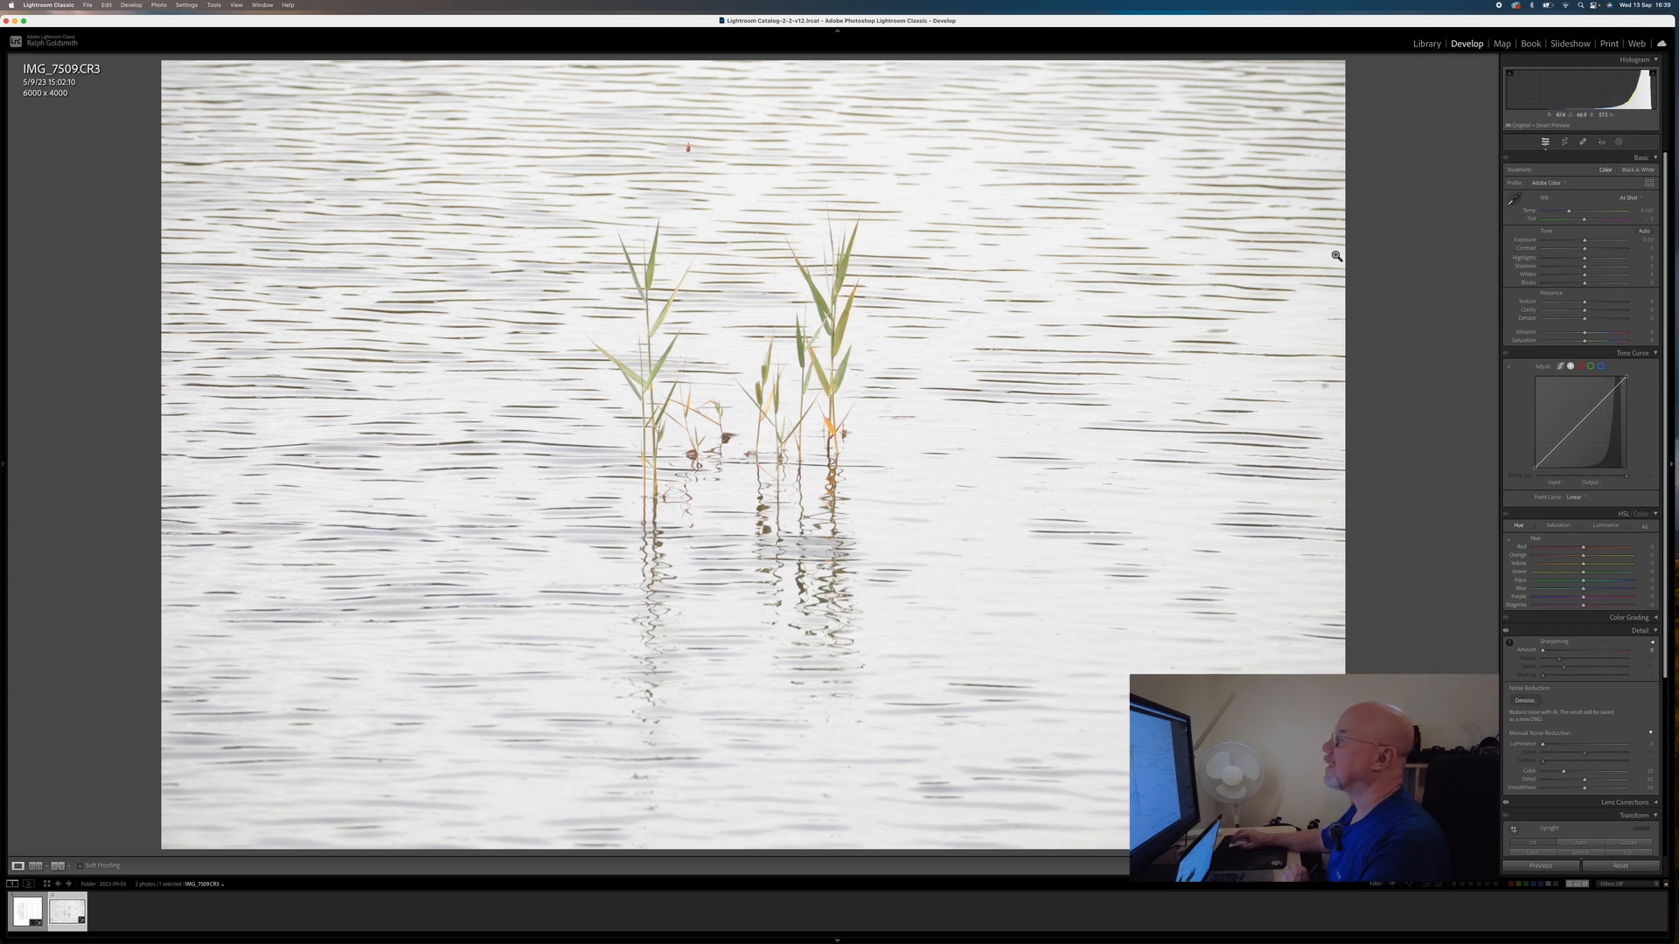
Crop the photo to a 1 x 1 square with the reeds near the centre and apply the crop
left_click(1565, 142)
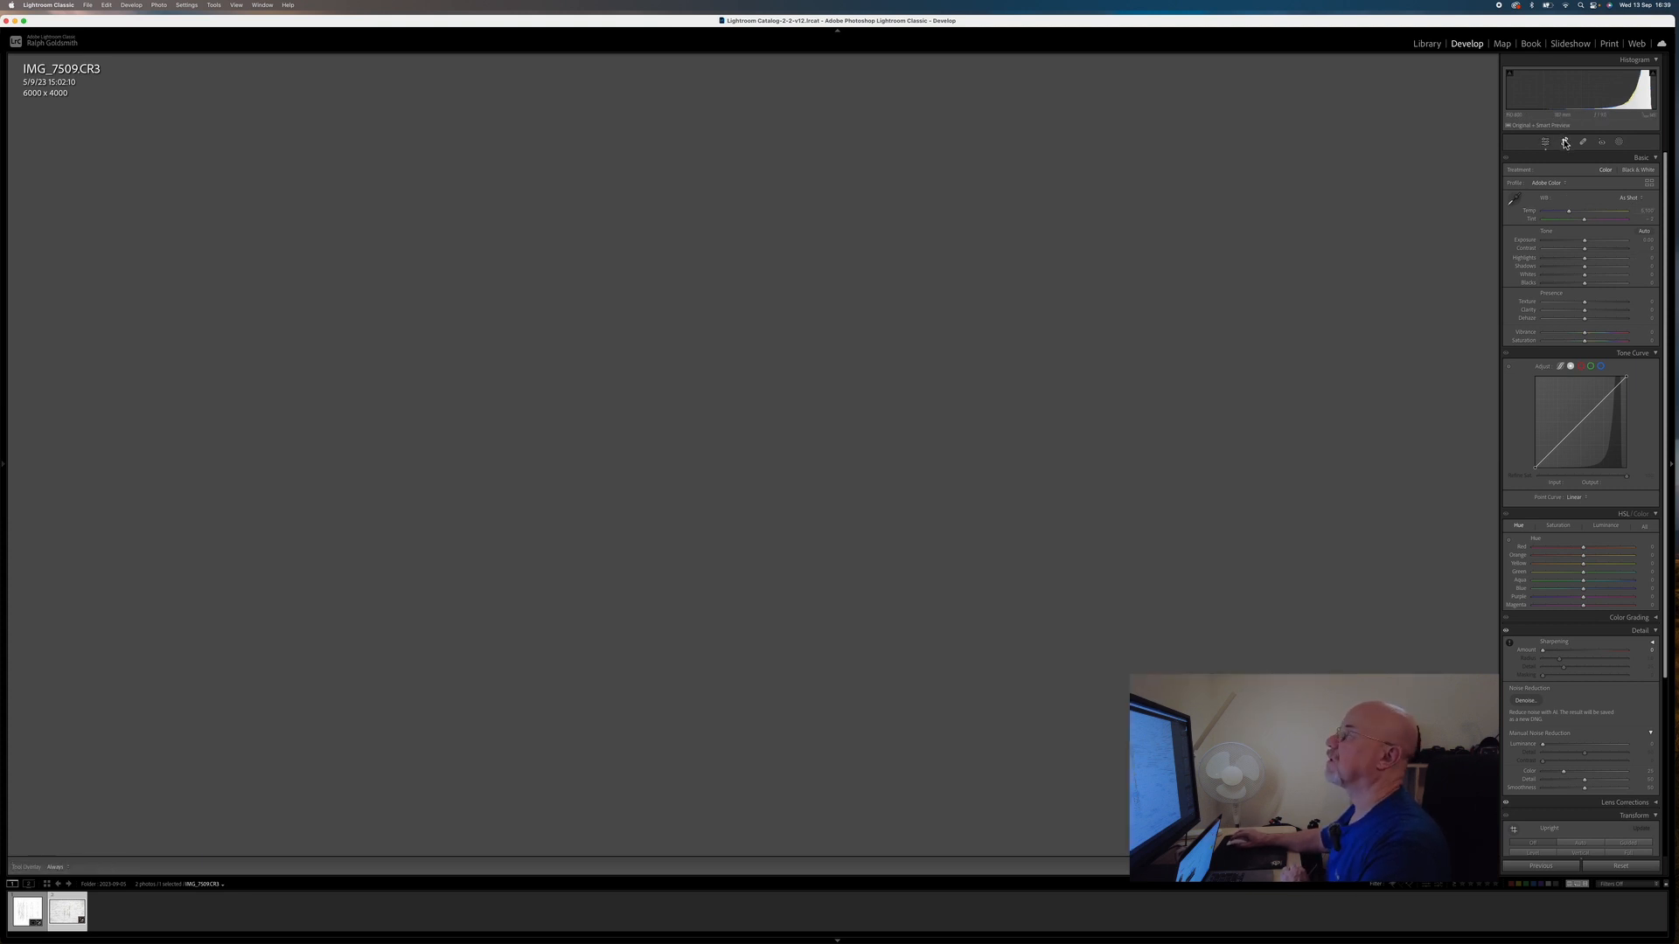
left_click(1616, 176)
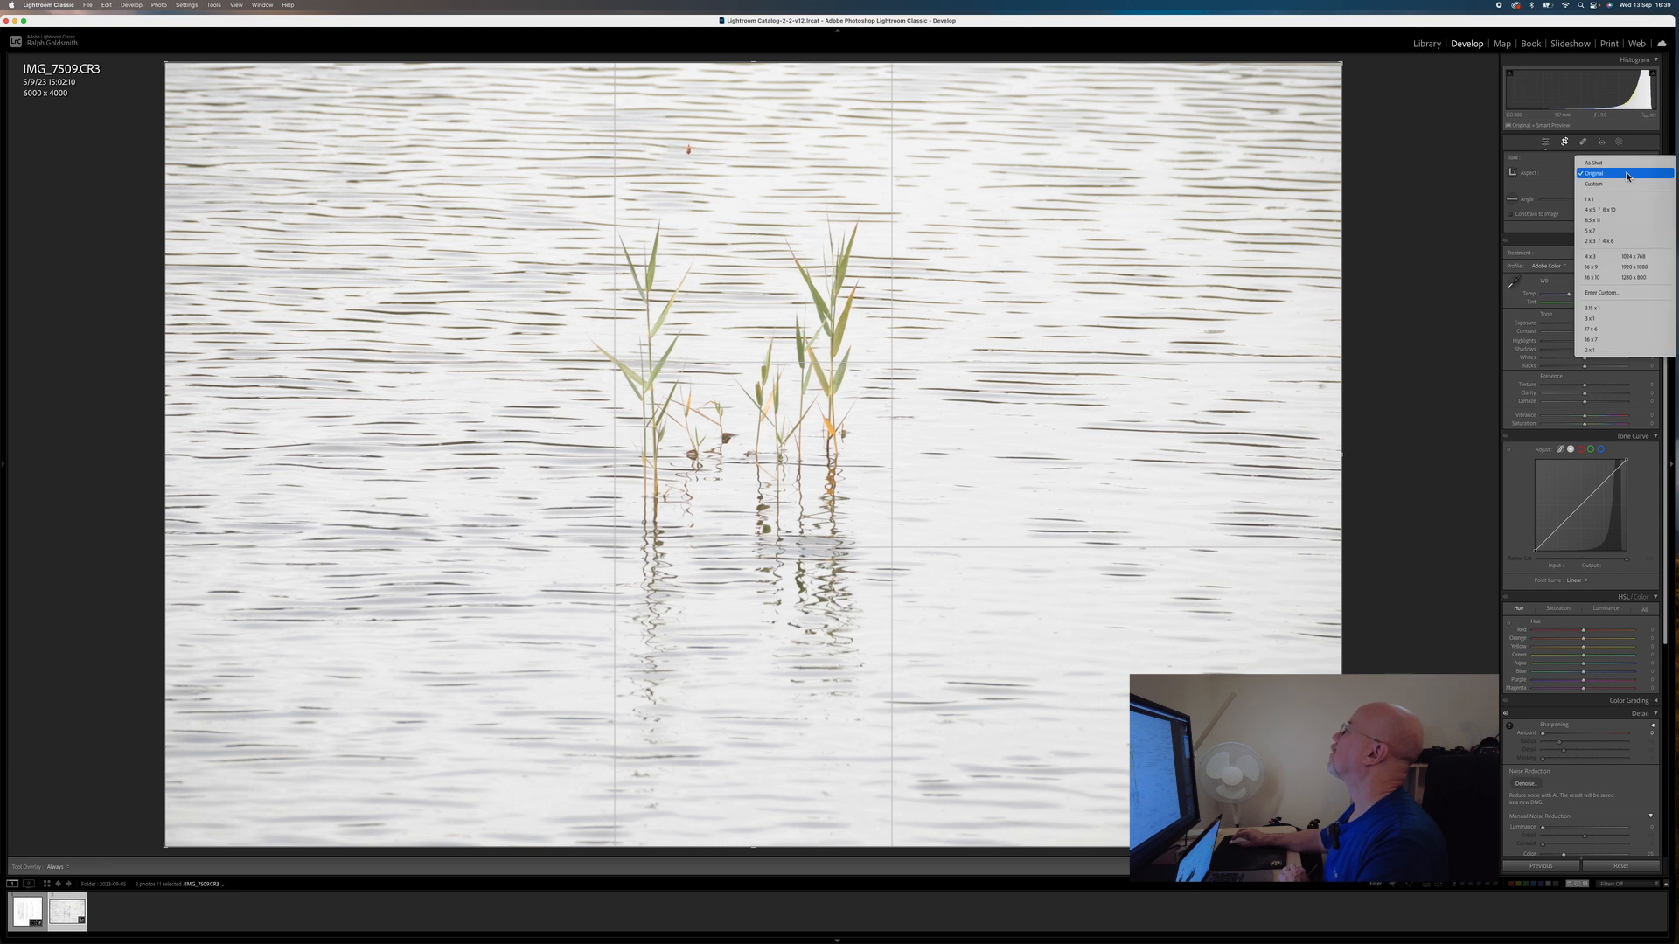
left_click(1611, 204)
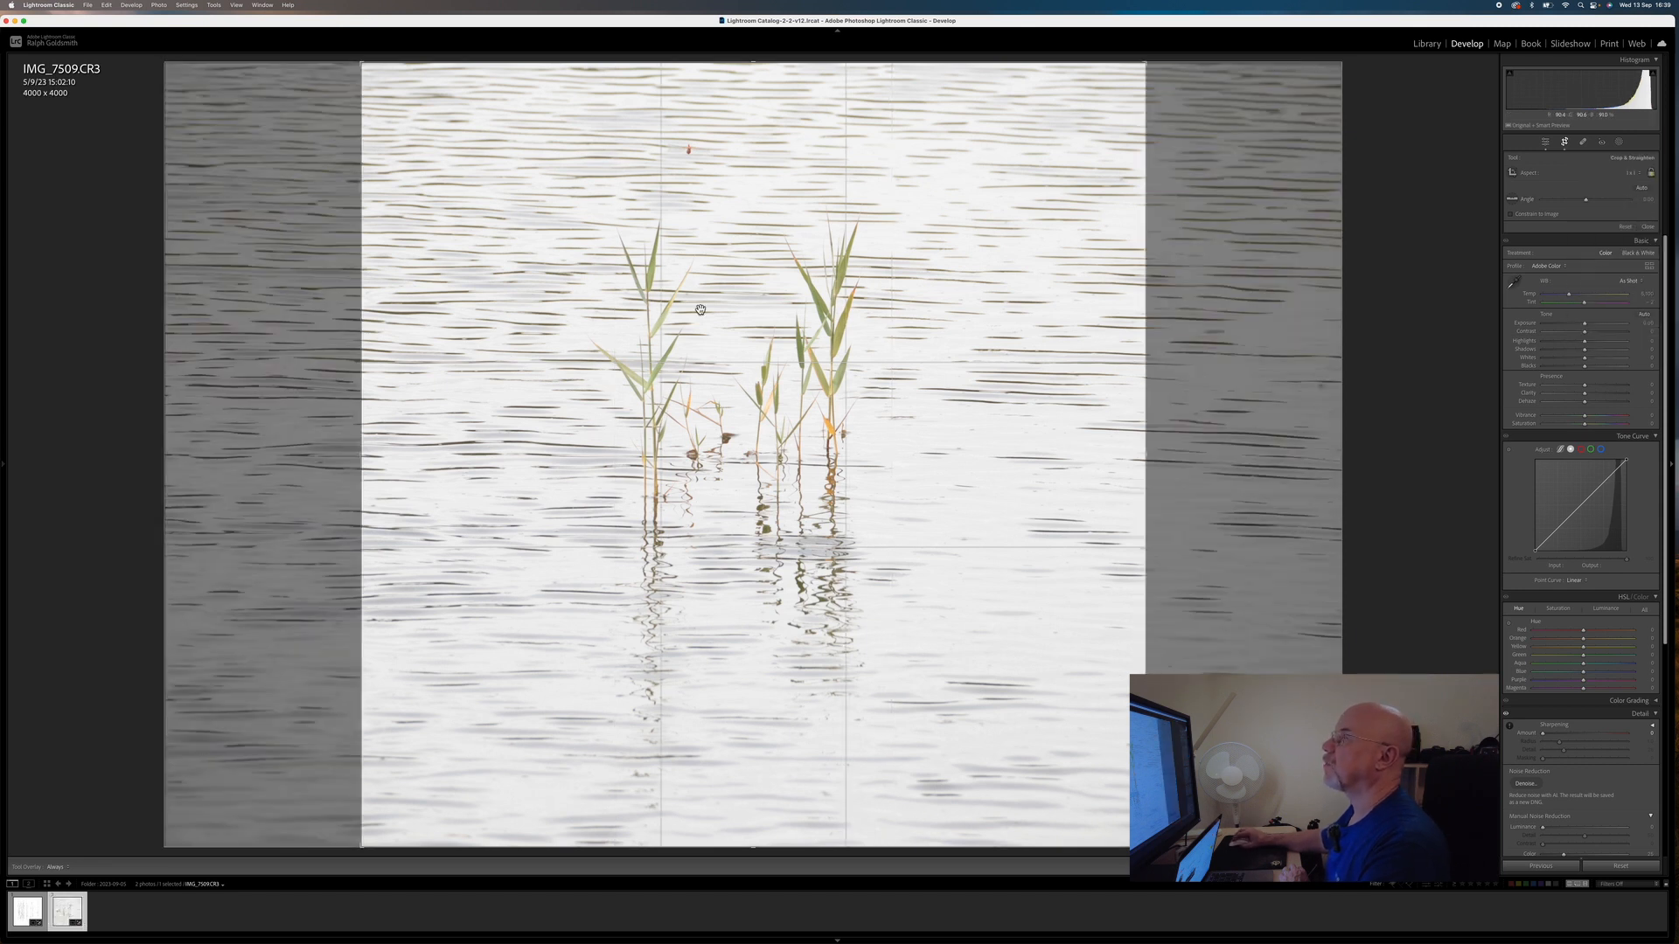
left_click_drag(754, 318, 787, 326)
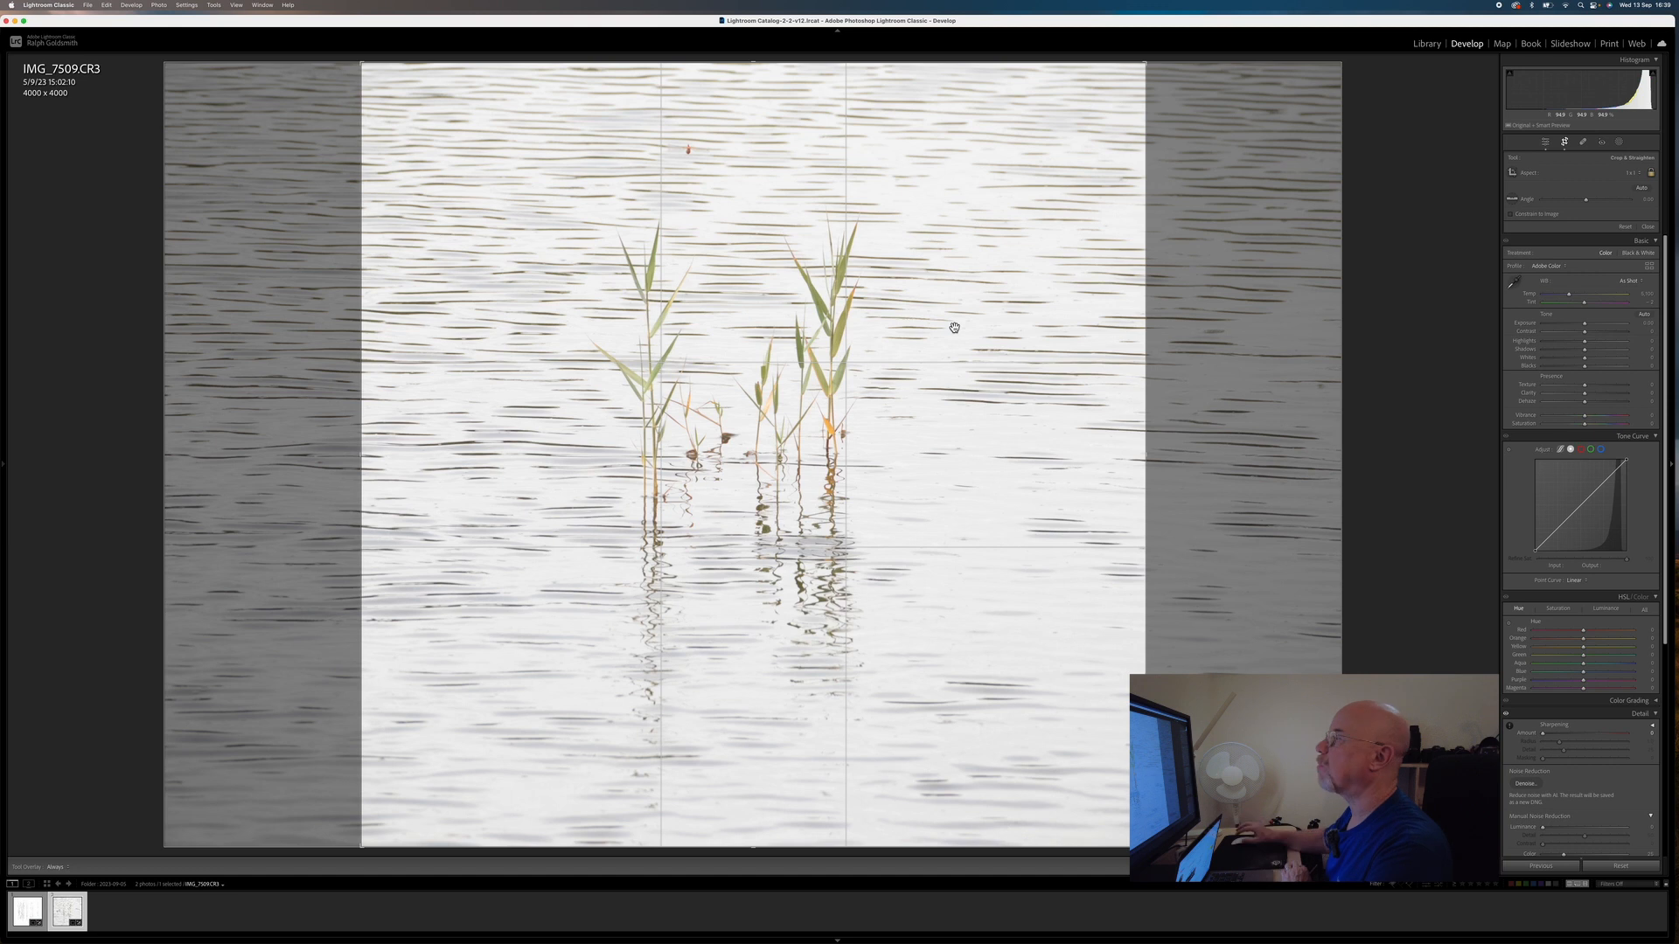
left_click(1565, 144)
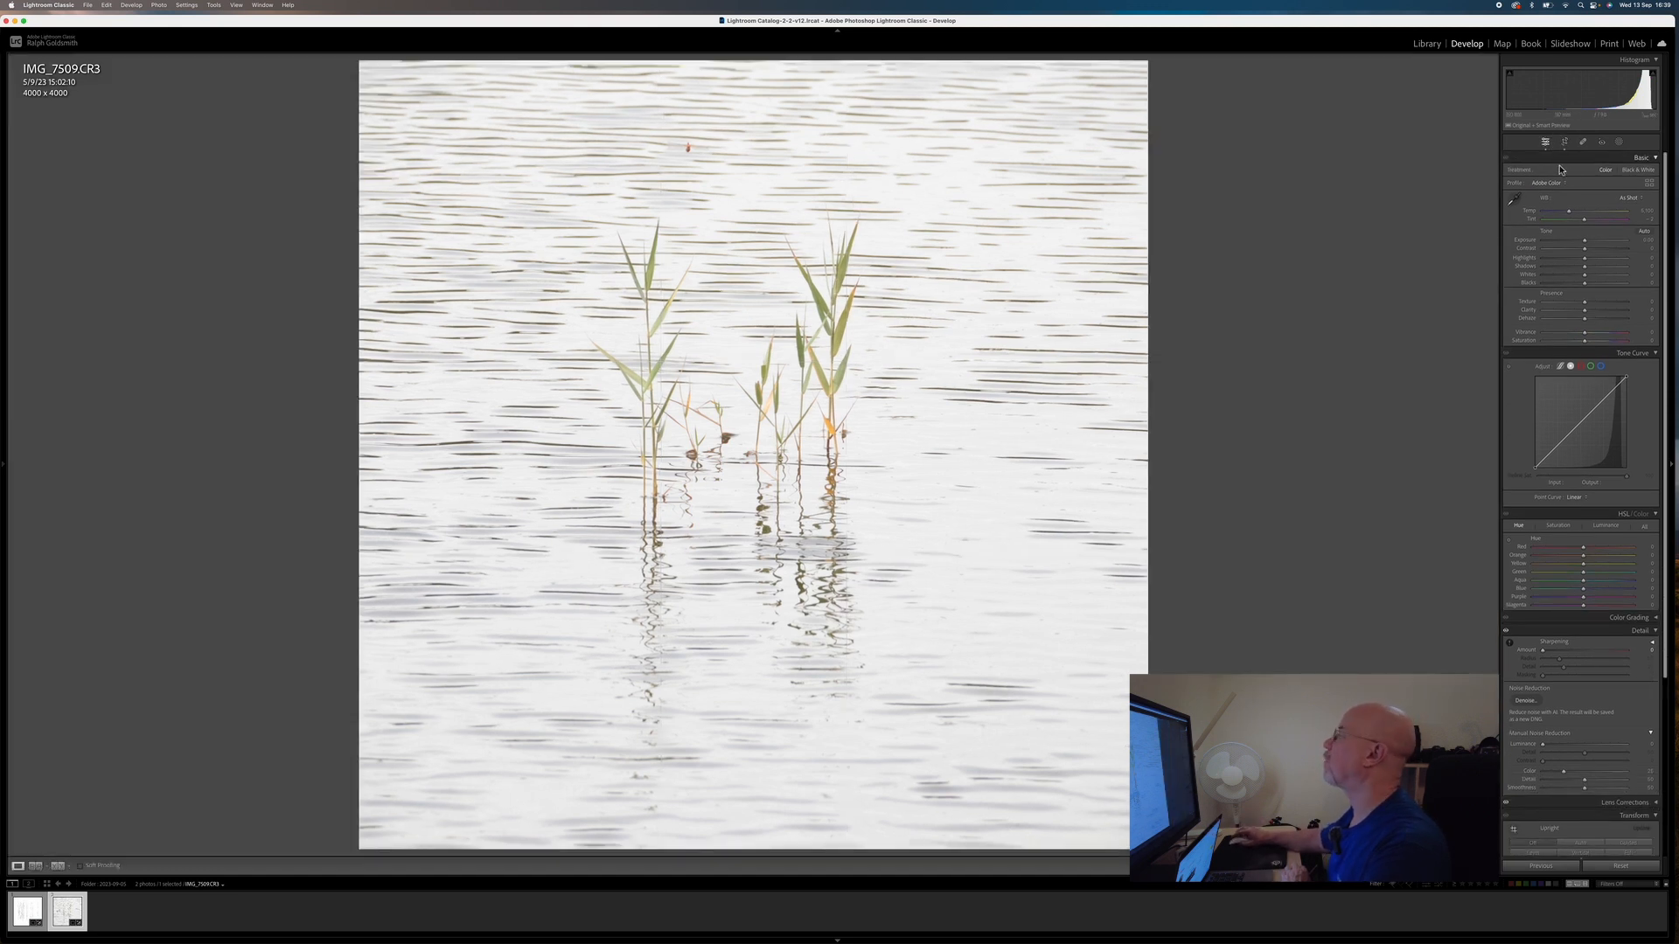
Convert the photo to black and white and raise its Whites to +100
left_click(1638, 170)
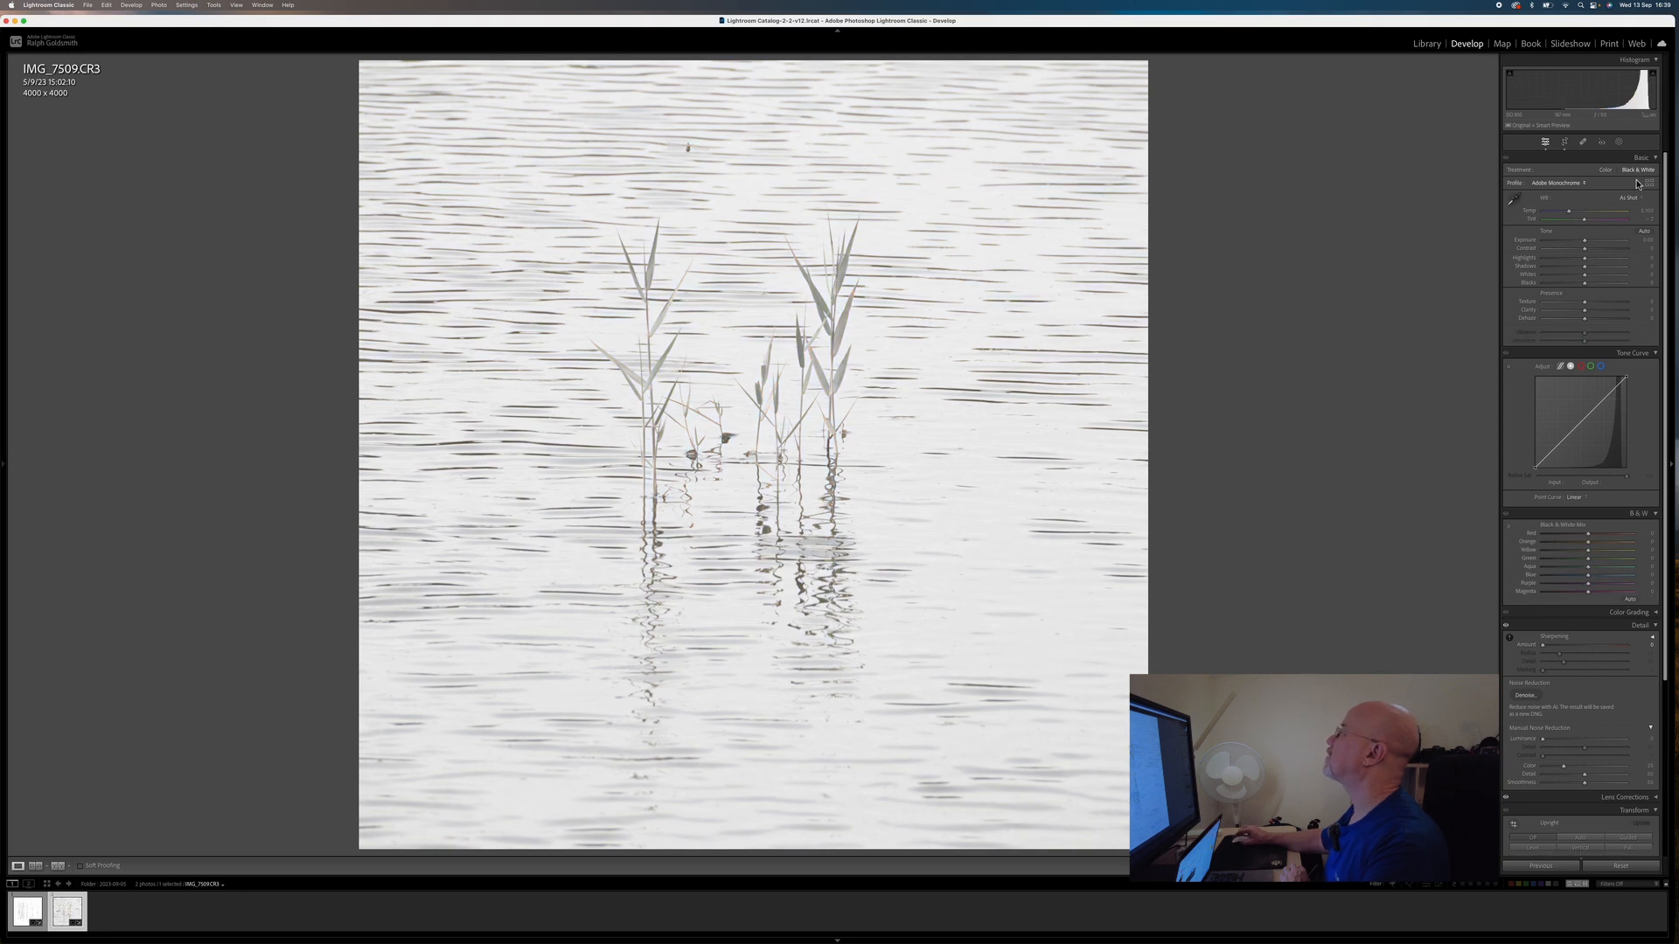
left_click(1587, 277)
left_click_drag(1587, 276, 1628, 278)
key("alt")
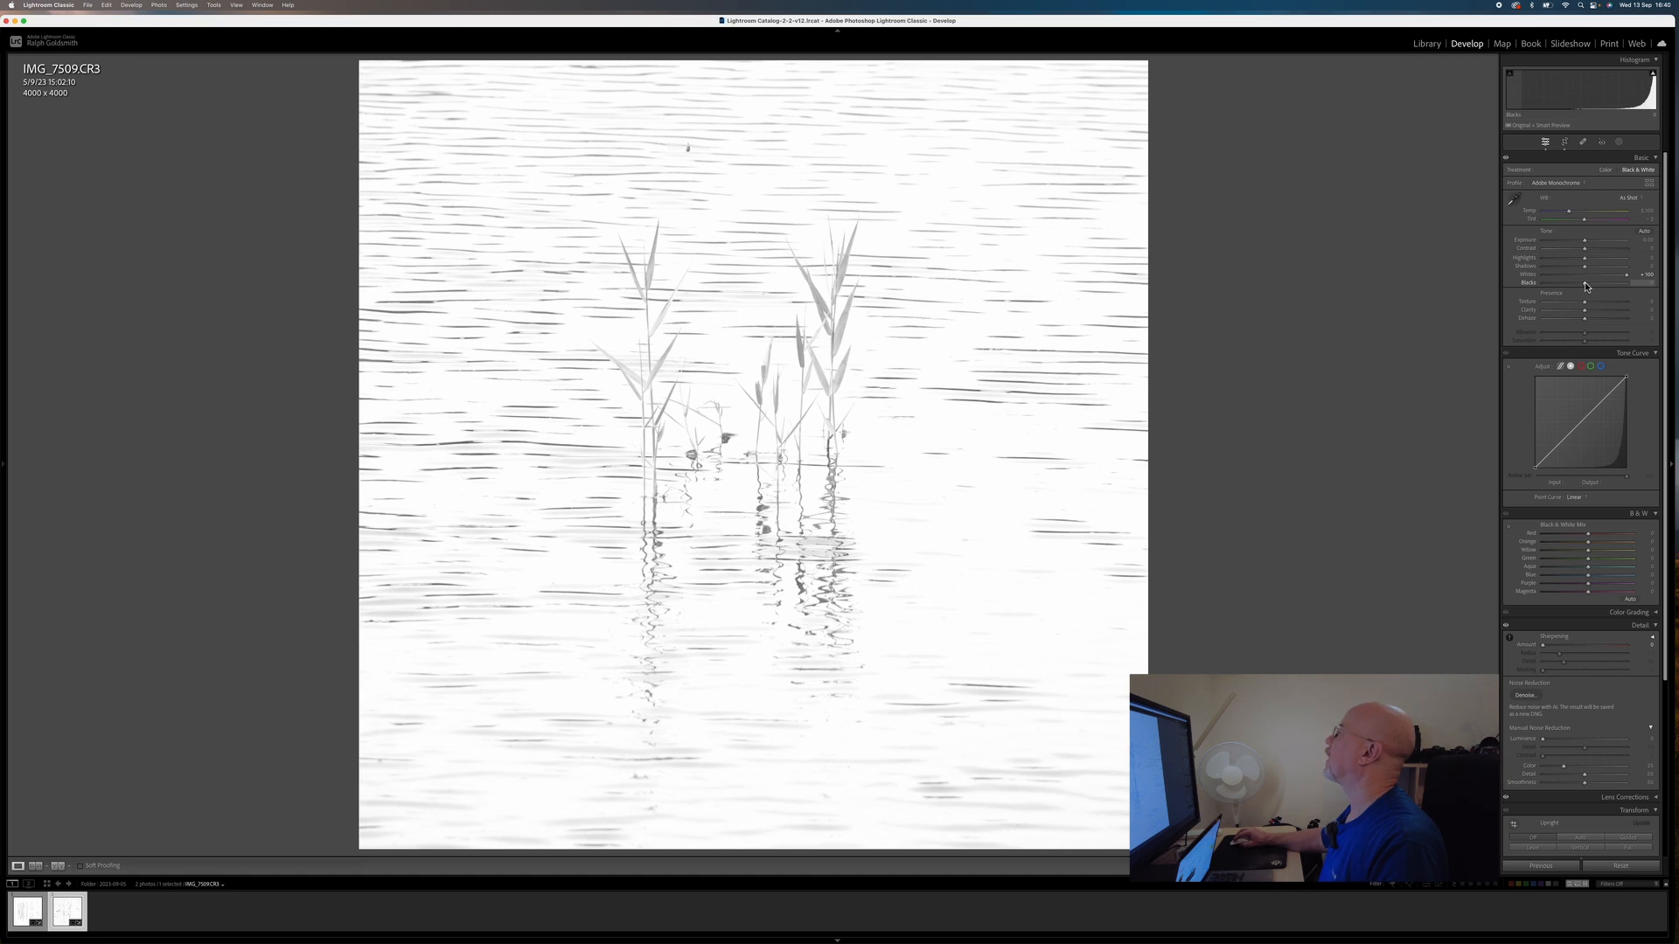
Raise the photo's Shadows moderately and lower its Blacks slightly
left_click_drag(1586, 271, 1601, 271)
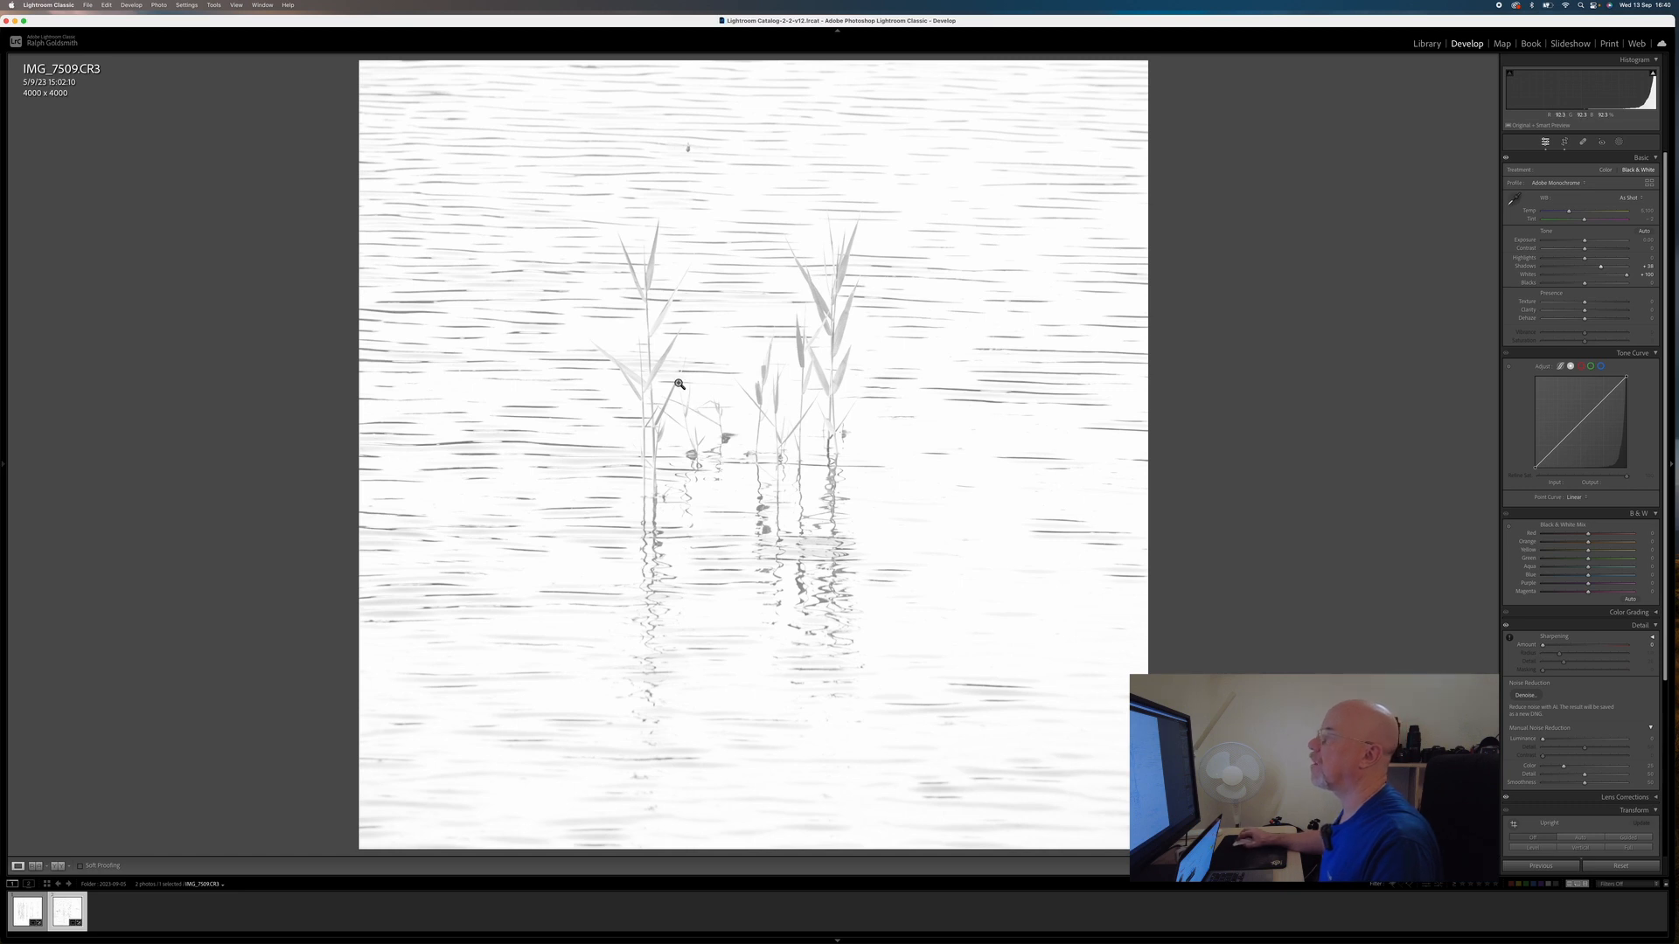
left_click_drag(1585, 286, 1575, 288)
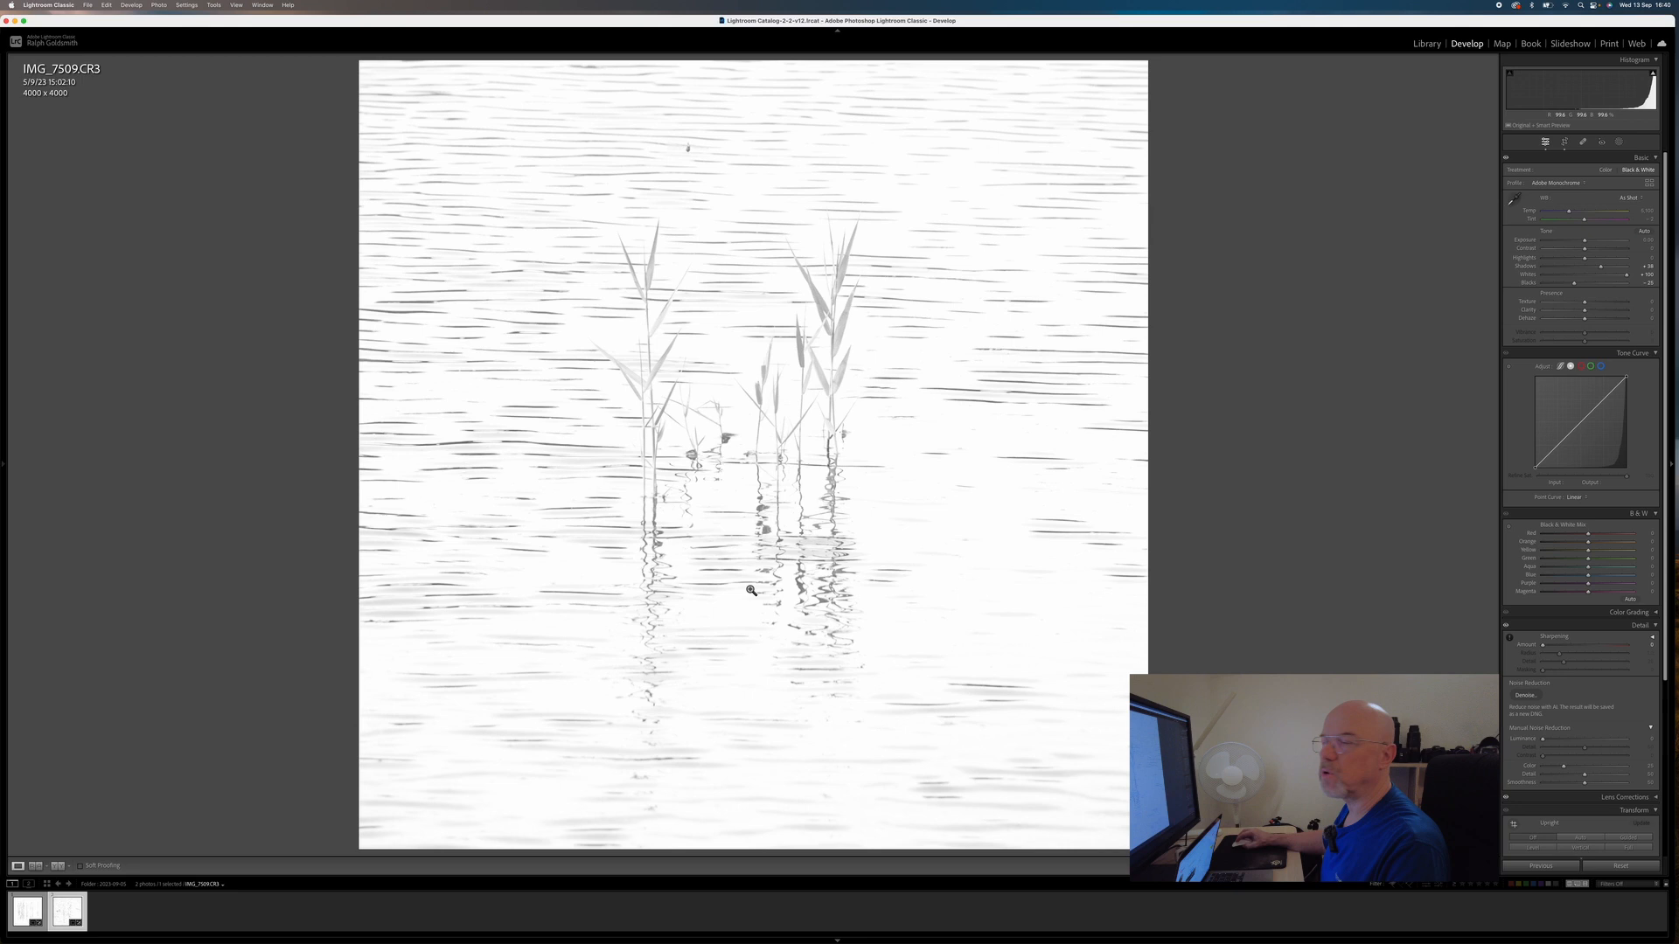
Add a linear gradient mask over the lower water, raise its Blacks, and leave masking
left_click(1619, 143)
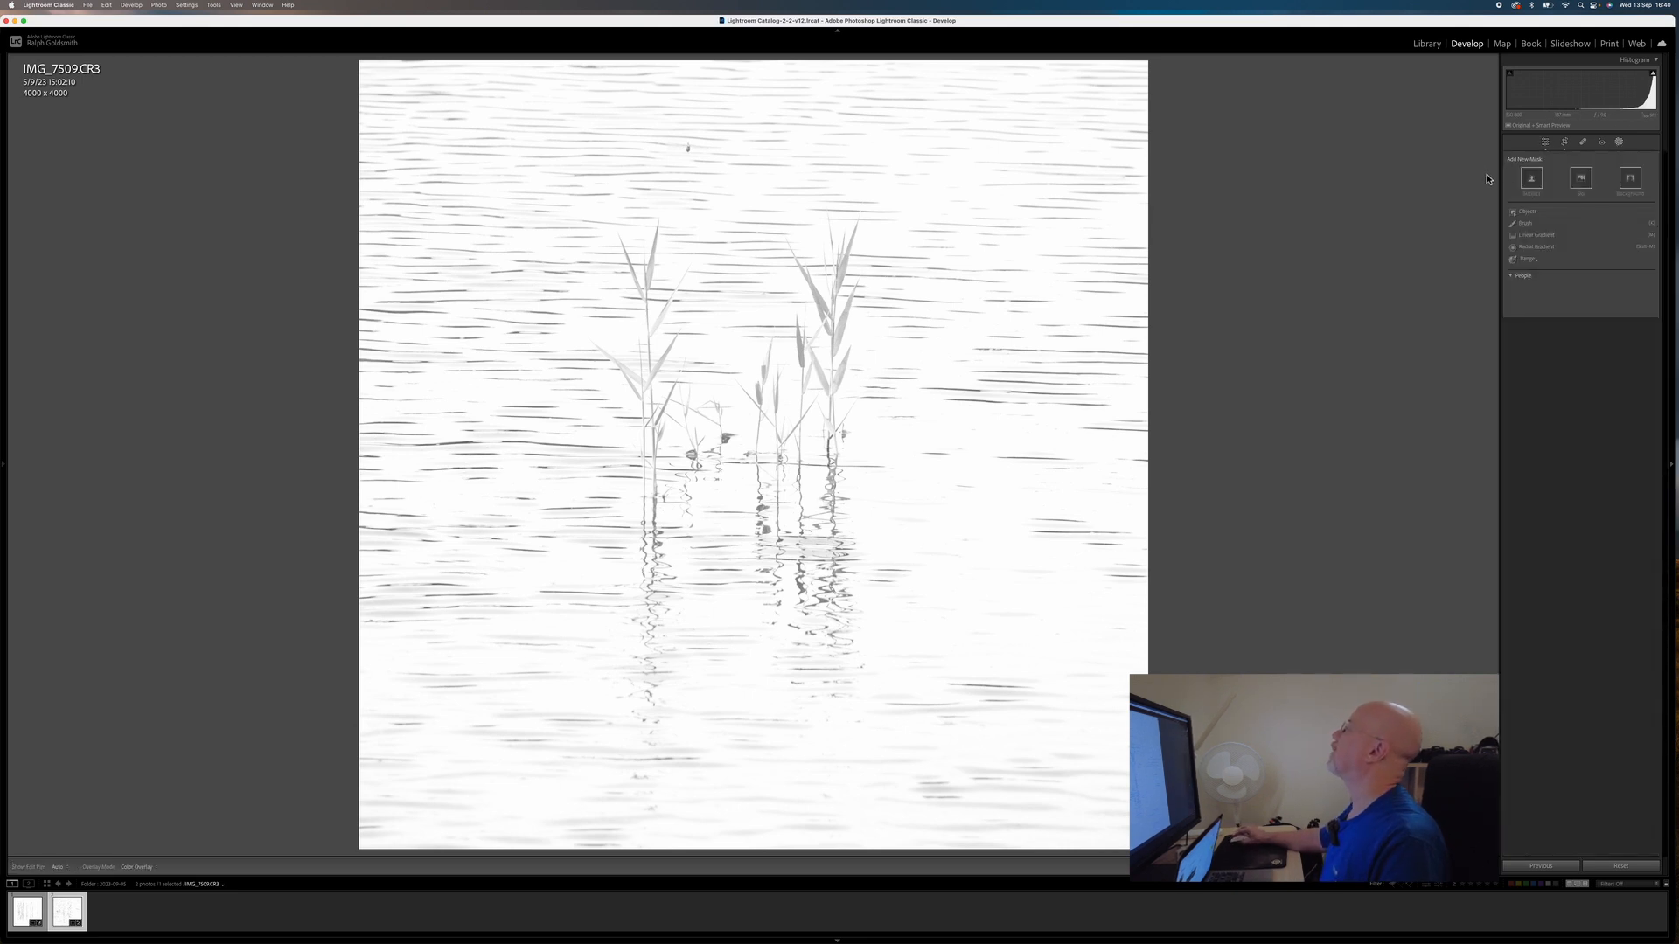
left_click(1533, 236)
left_click_drag(878, 461, 876, 410)
left_click_drag(1587, 276, 1613, 273)
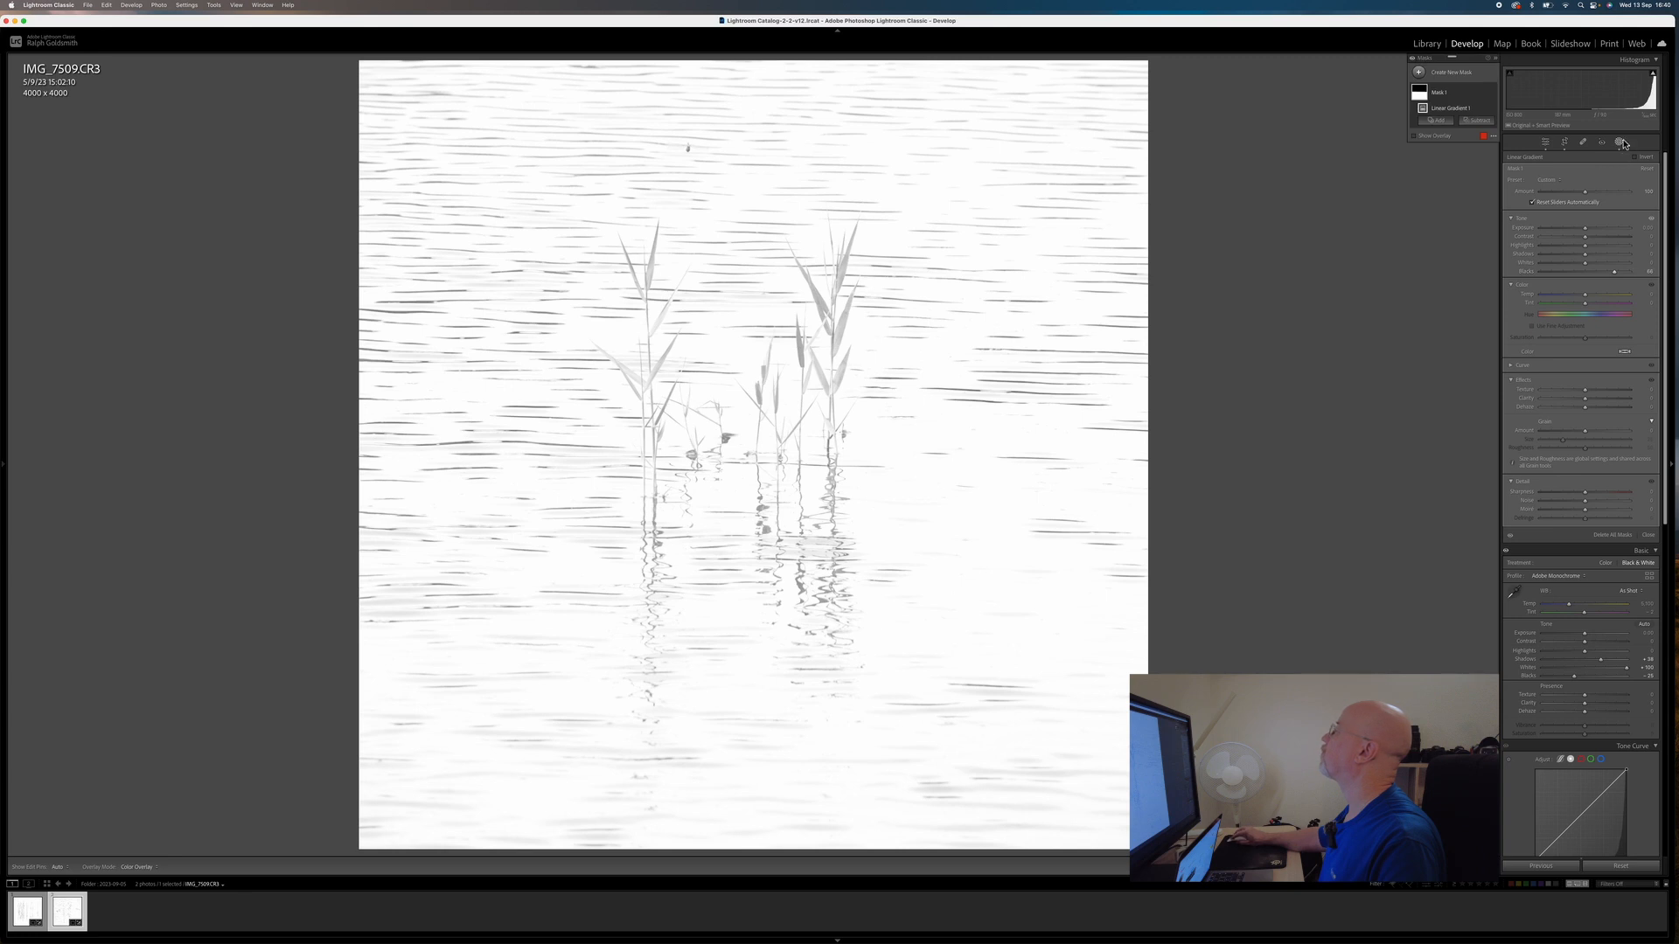
left_click(1621, 142)
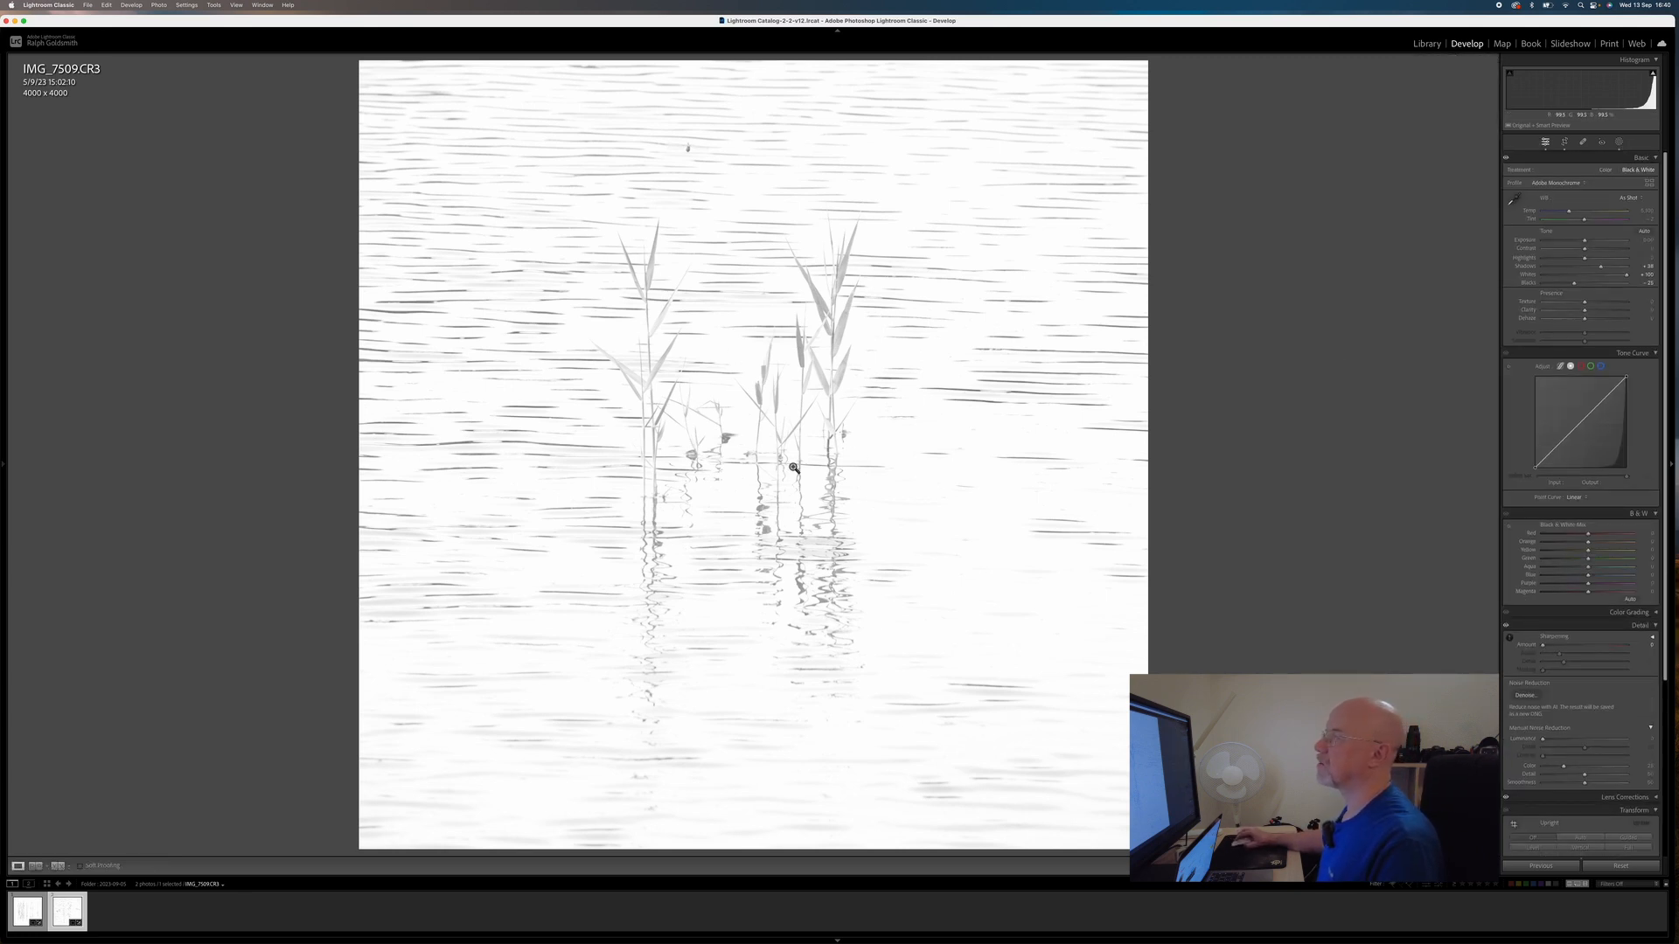
Create a new Select Subject mask covering the reeds
left_click(1621, 143)
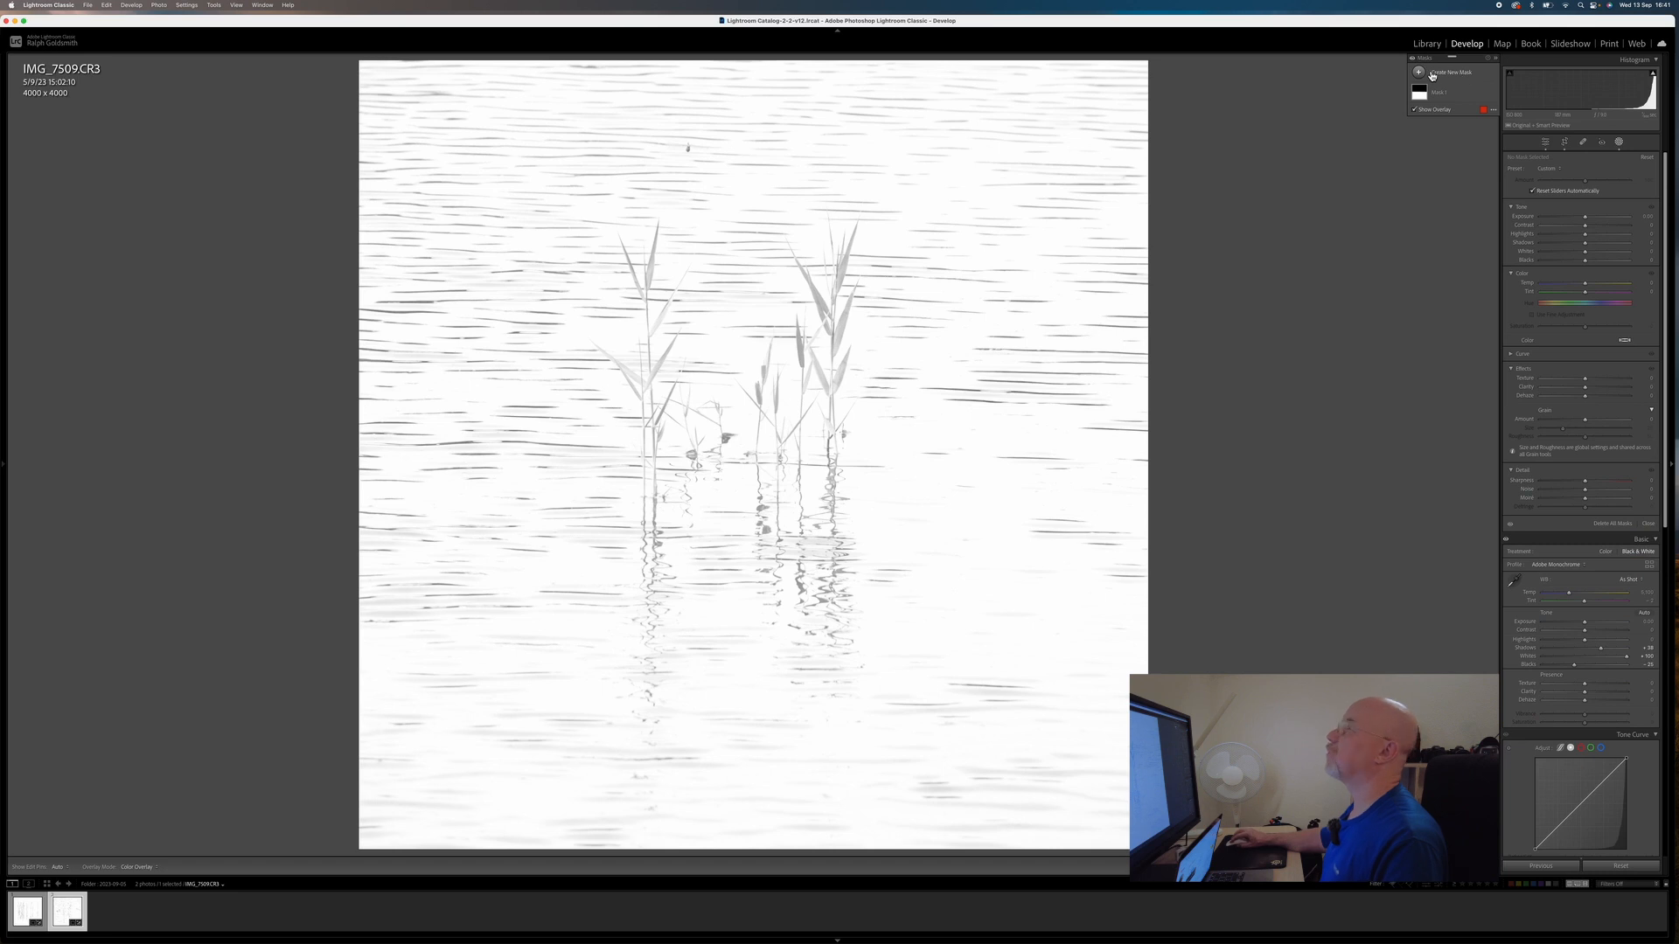
left_click(1419, 72)
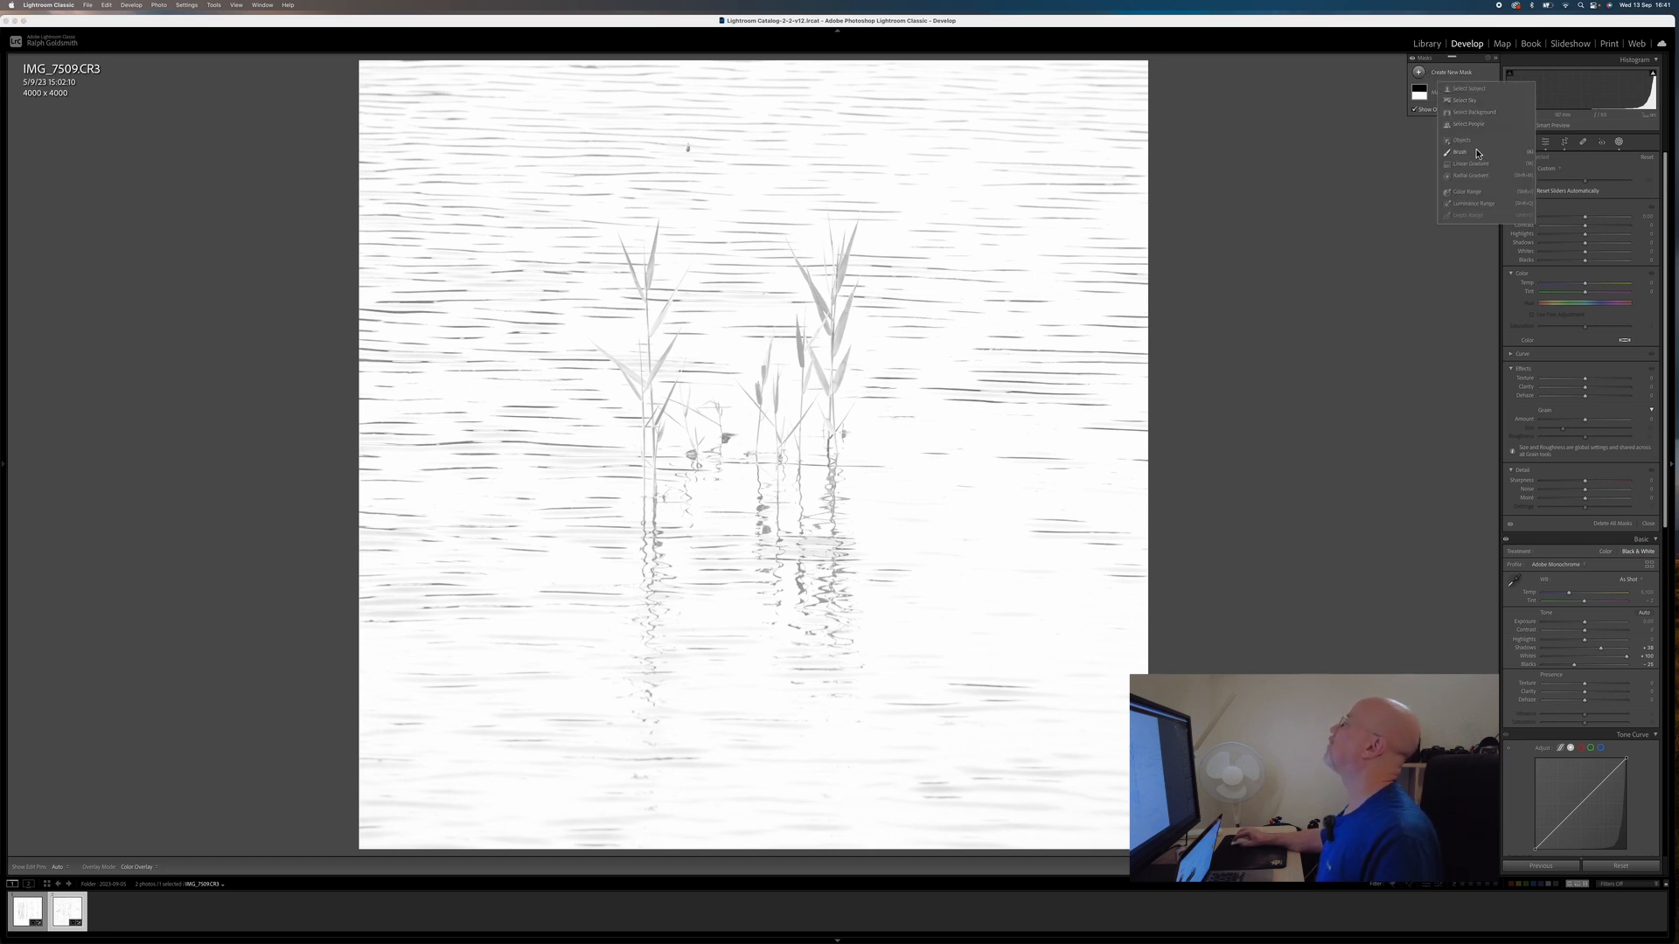
left_click(1471, 90)
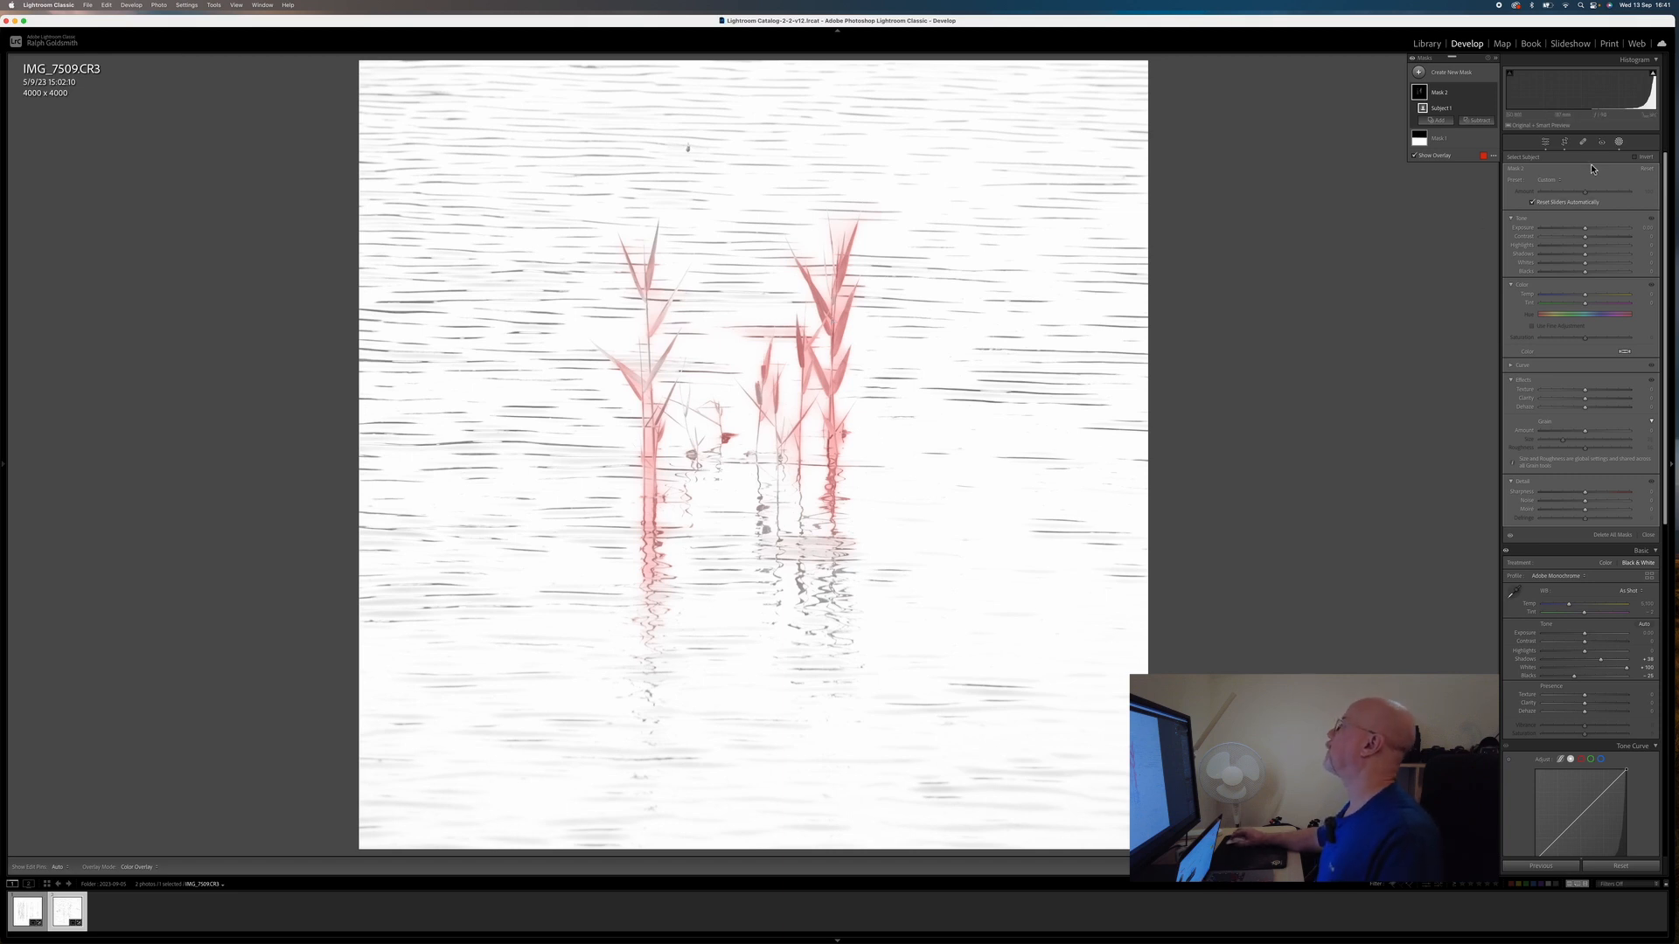
Subtract the gap between the left stems from the subject mask using a small brush at Flow 100, and lower the mask's Blacks
left_click(1477, 123)
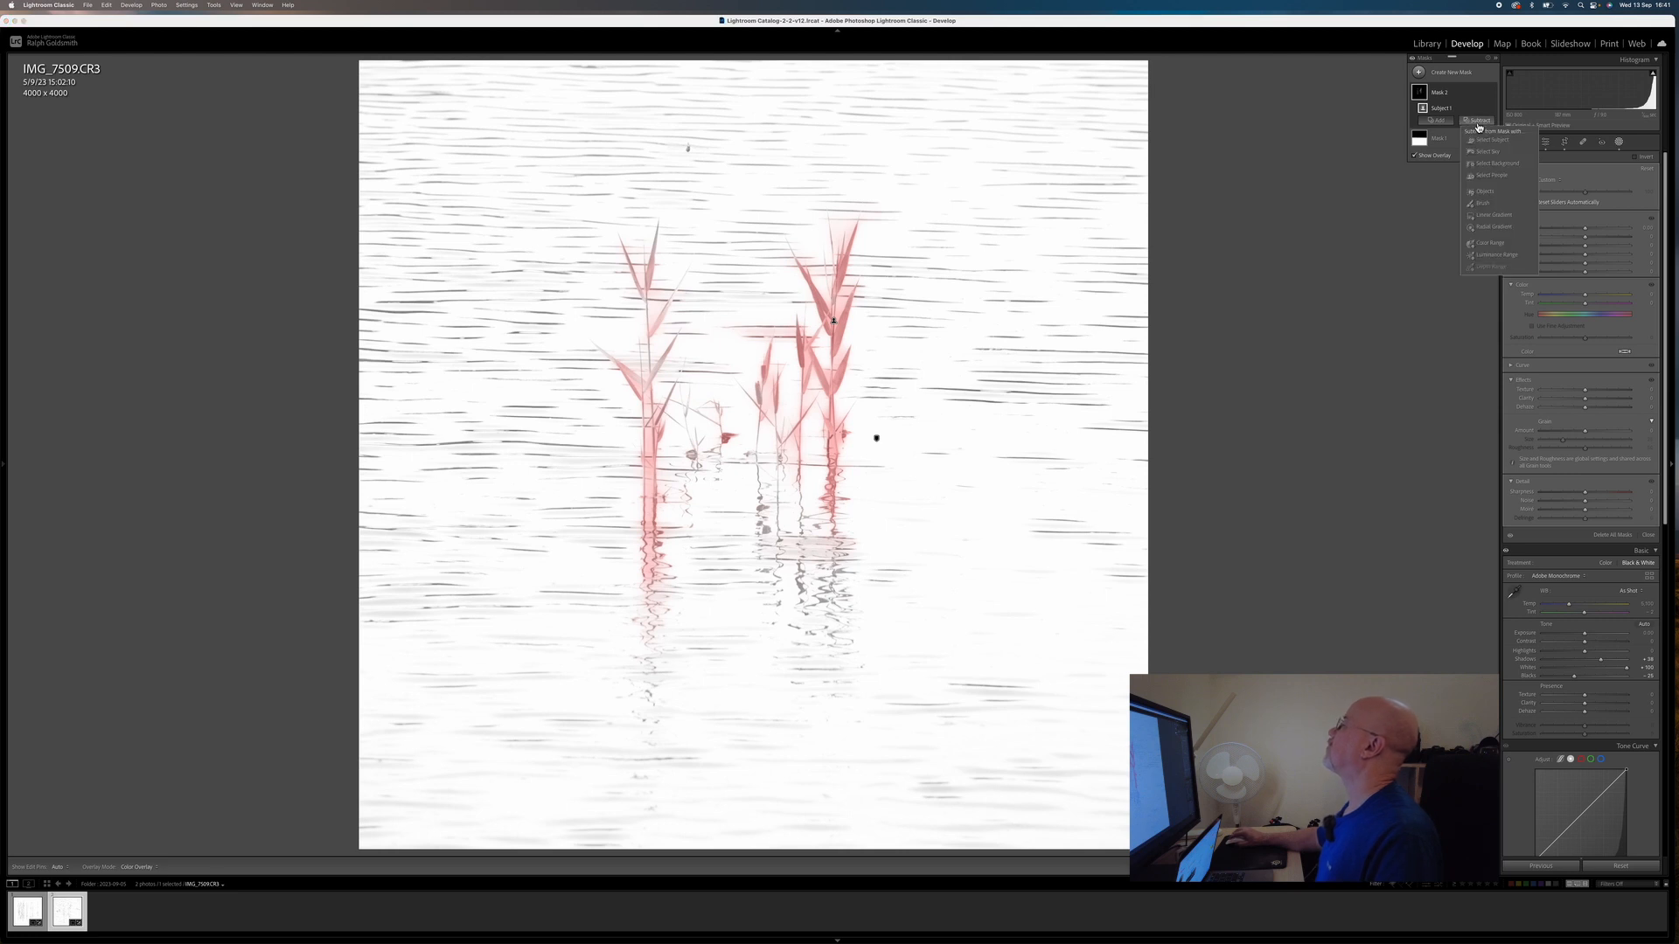
left_click(1484, 204)
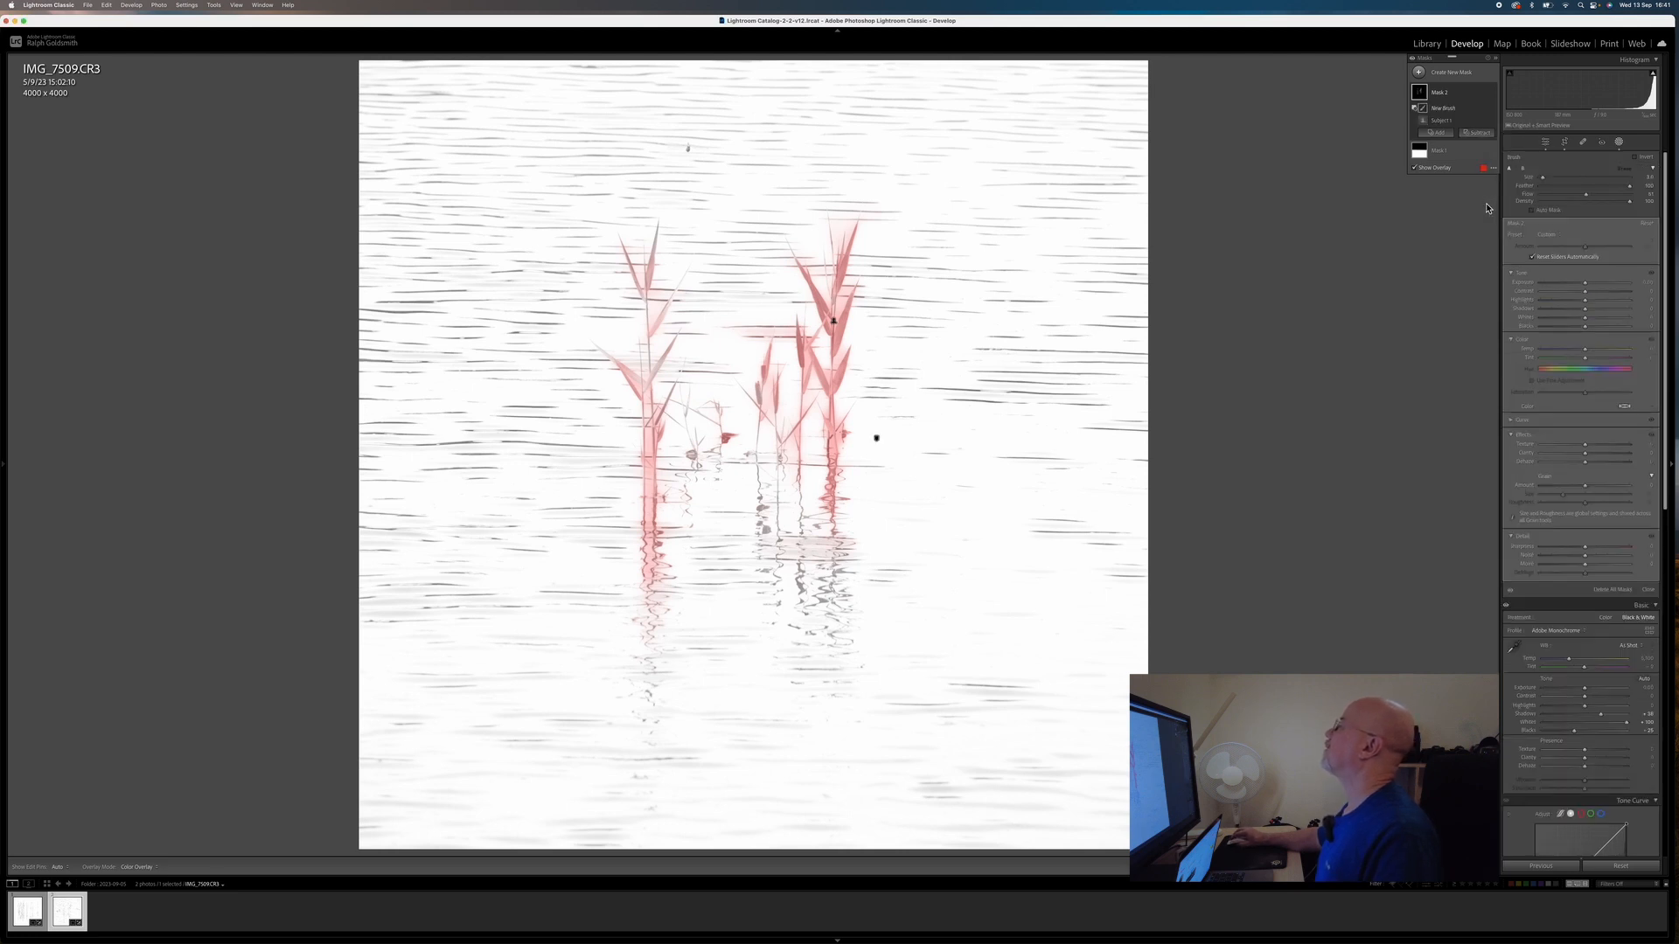
key("bracketleft")
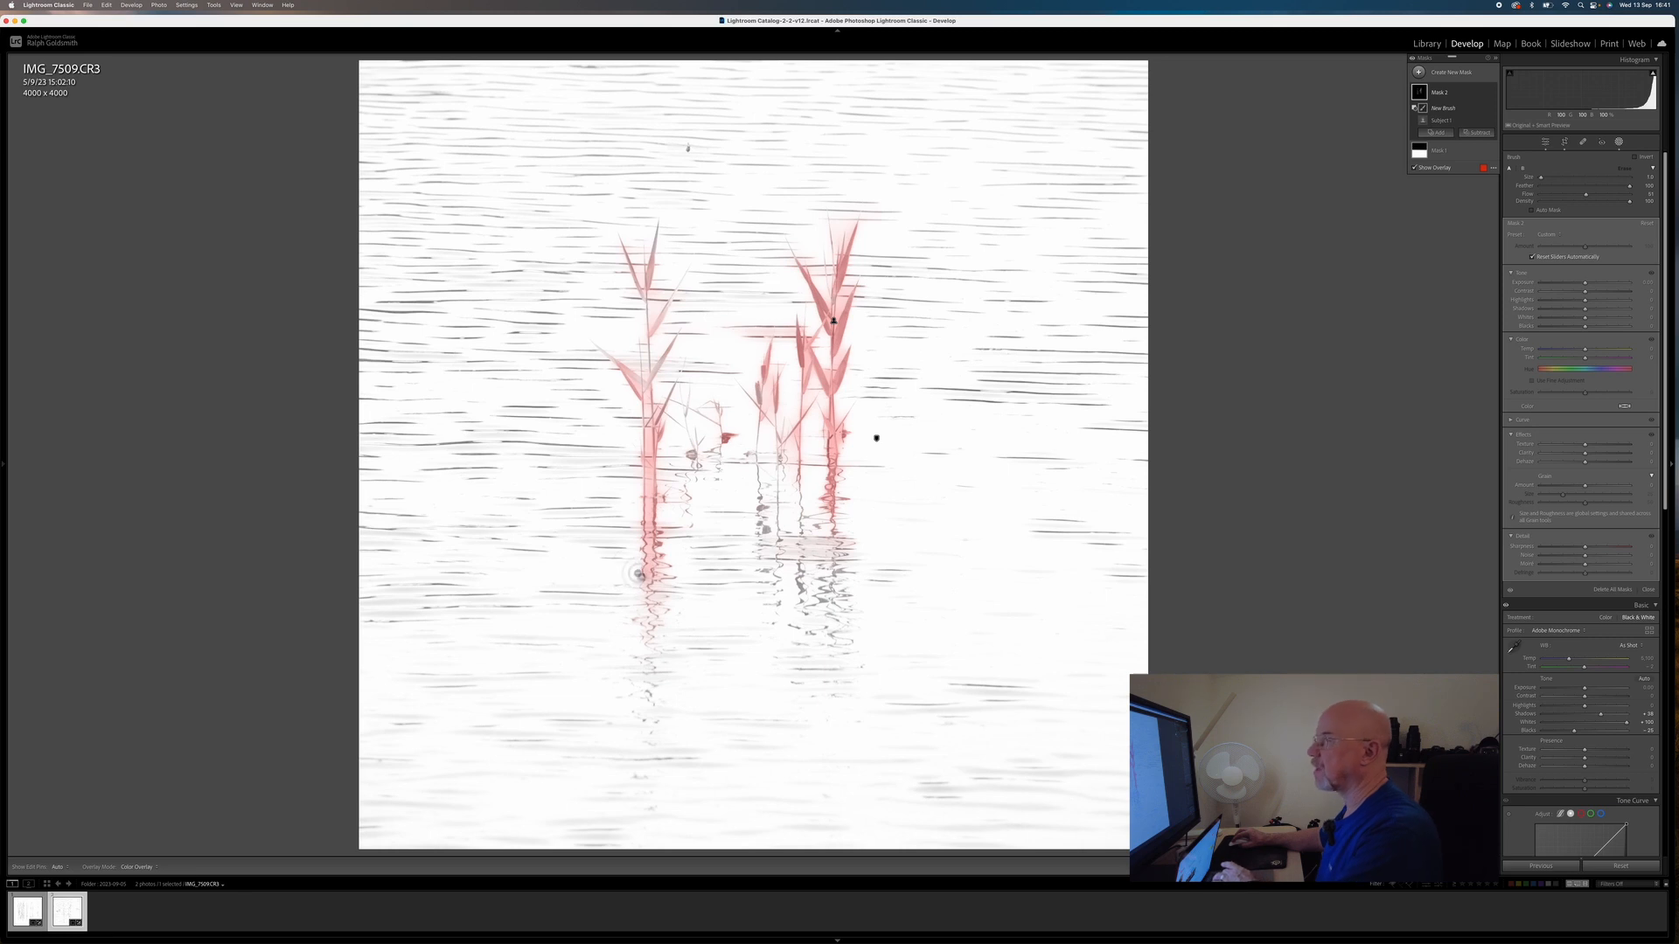
left_click_drag(648, 568, 648, 497)
left_click_drag(1586, 194, 1661, 194)
key("o")
key("o")
key("h")
left_click_drag(650, 567, 649, 430)
key("h")
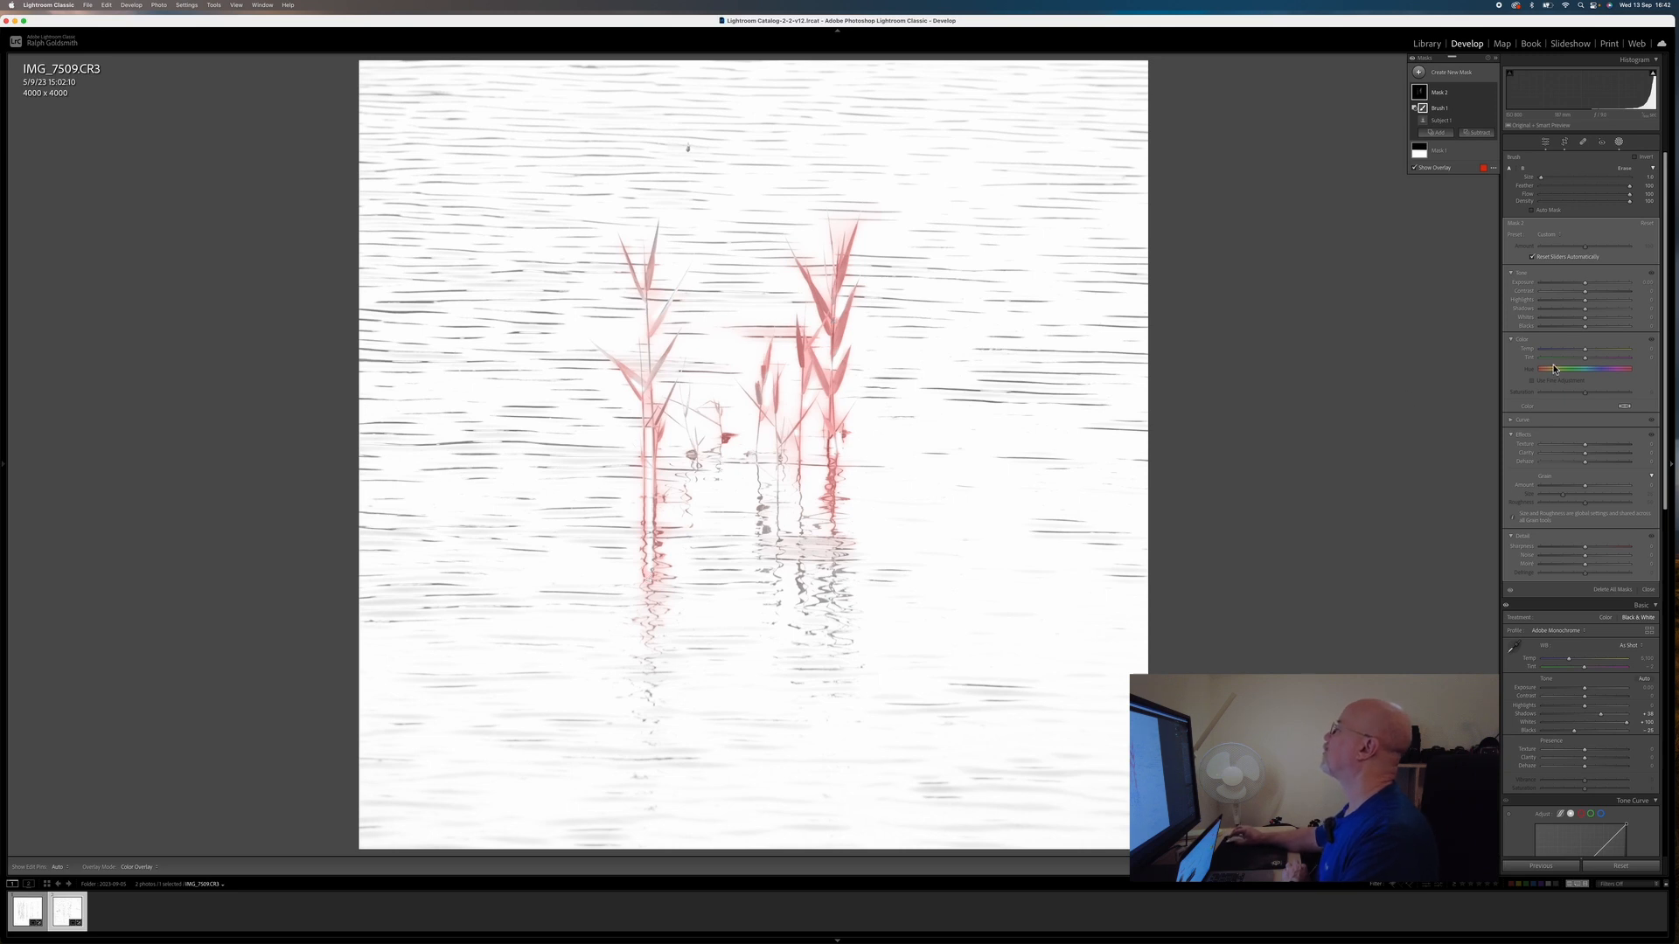
left_click_drag(1585, 327, 1562, 330)
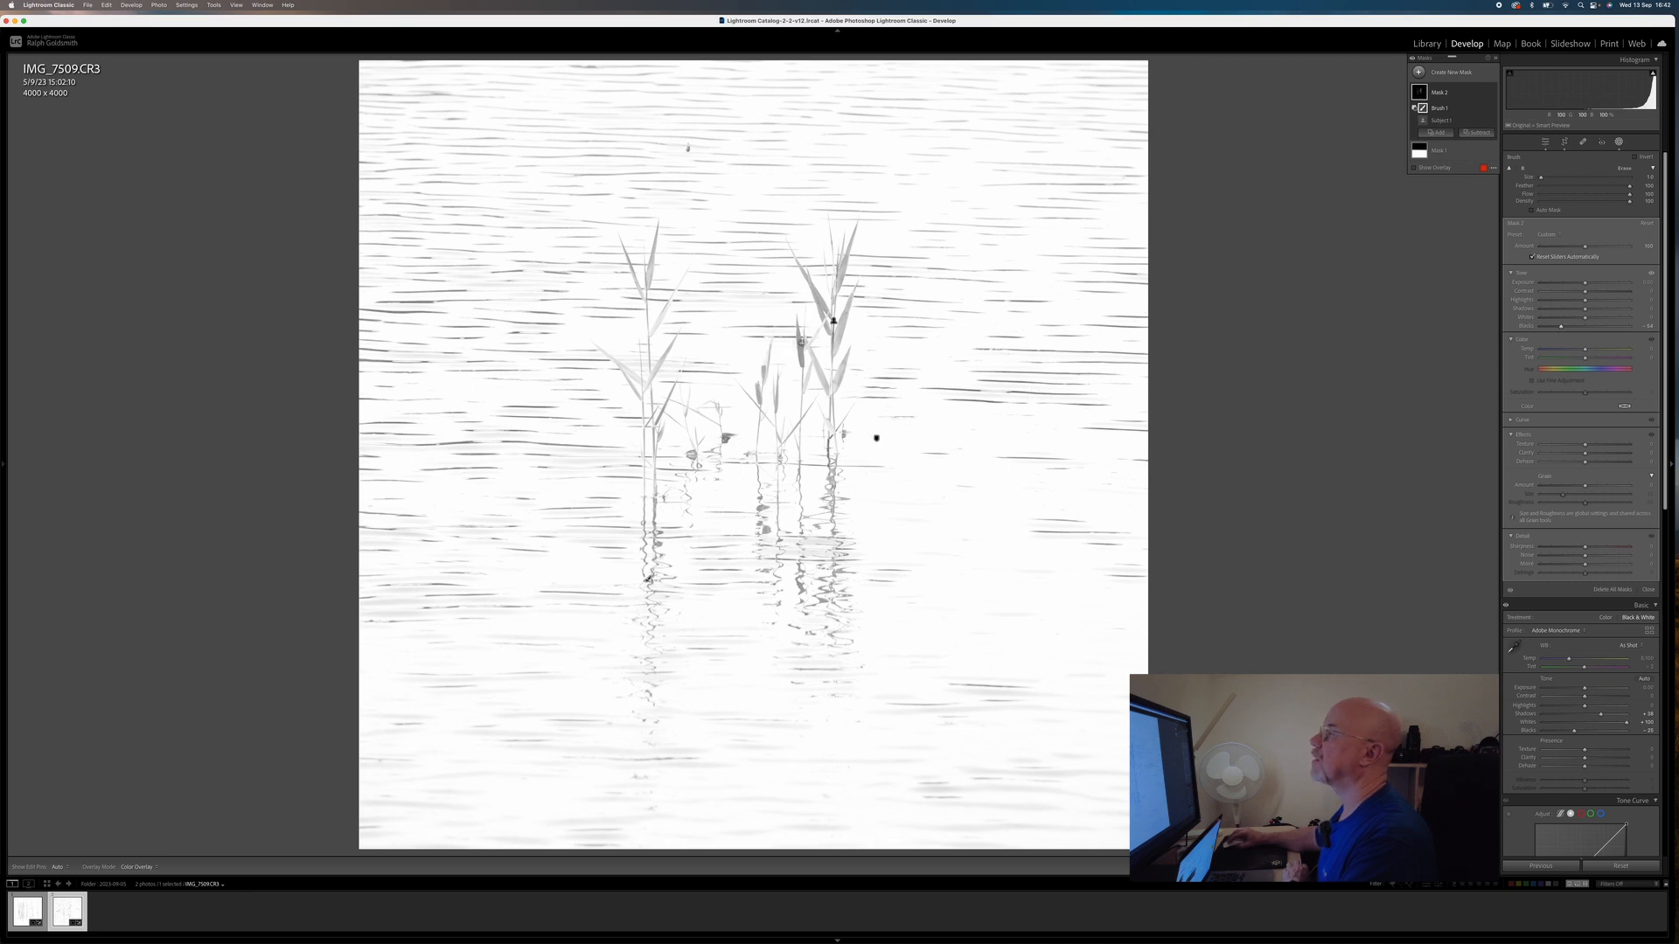
Subtract a reduced-flow brush from the reed mask over the dark clump, the middle leaf and the base of the right reed
left_click(1476, 135)
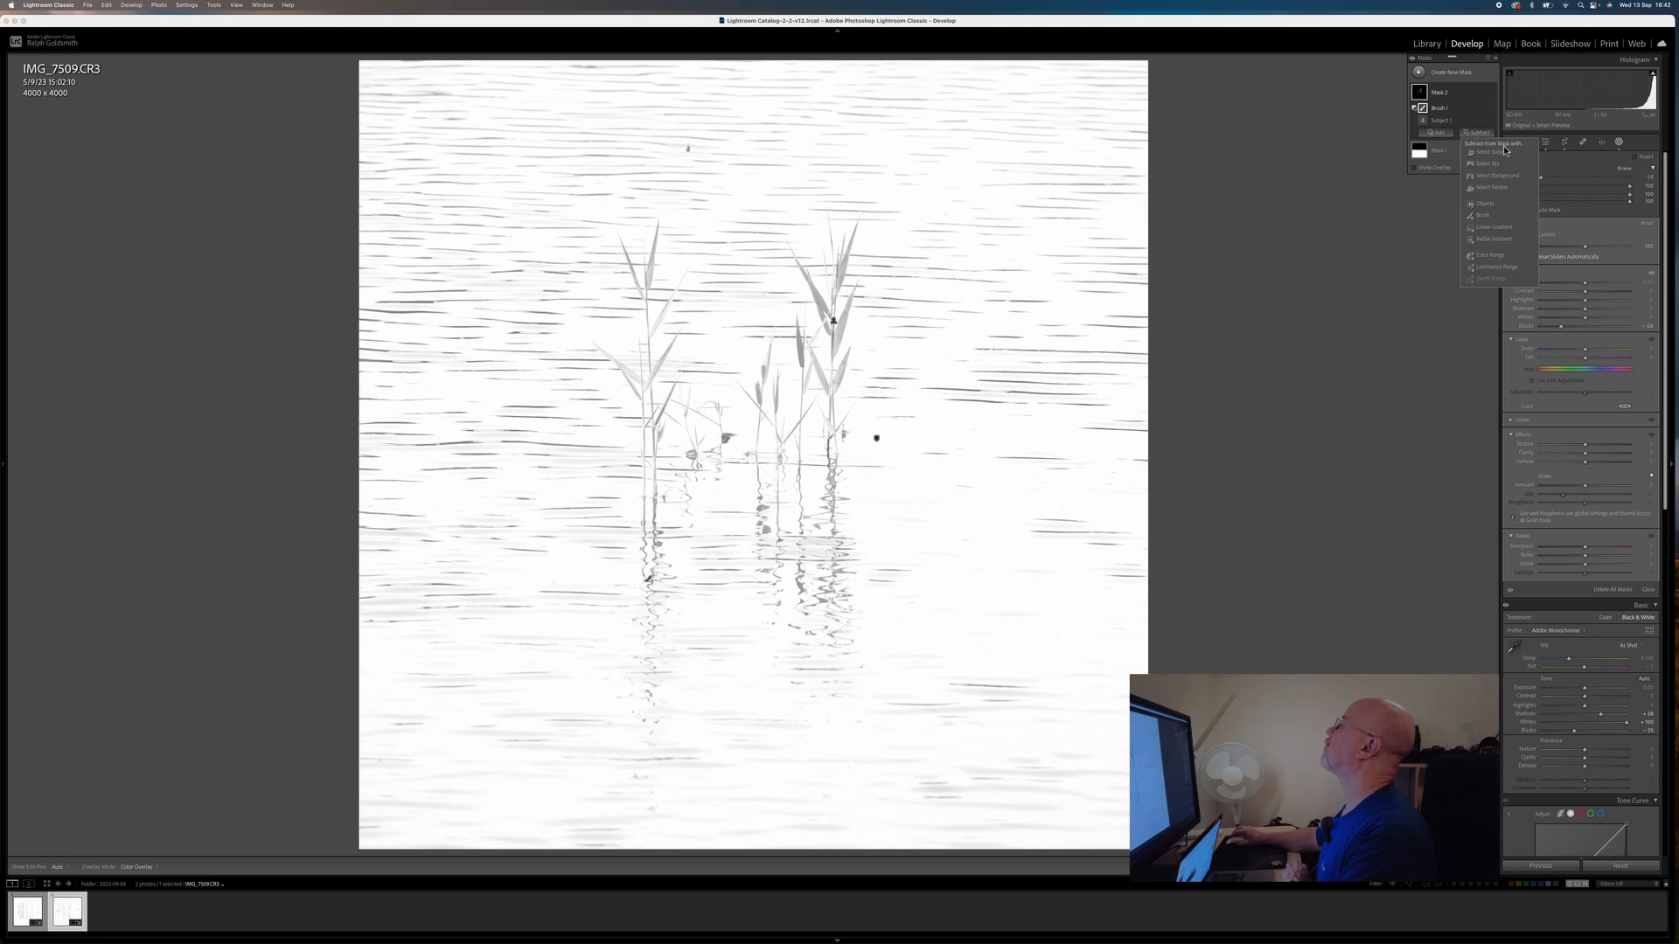
left_click(1496, 223)
left_click_drag(1630, 195, 1570, 194)
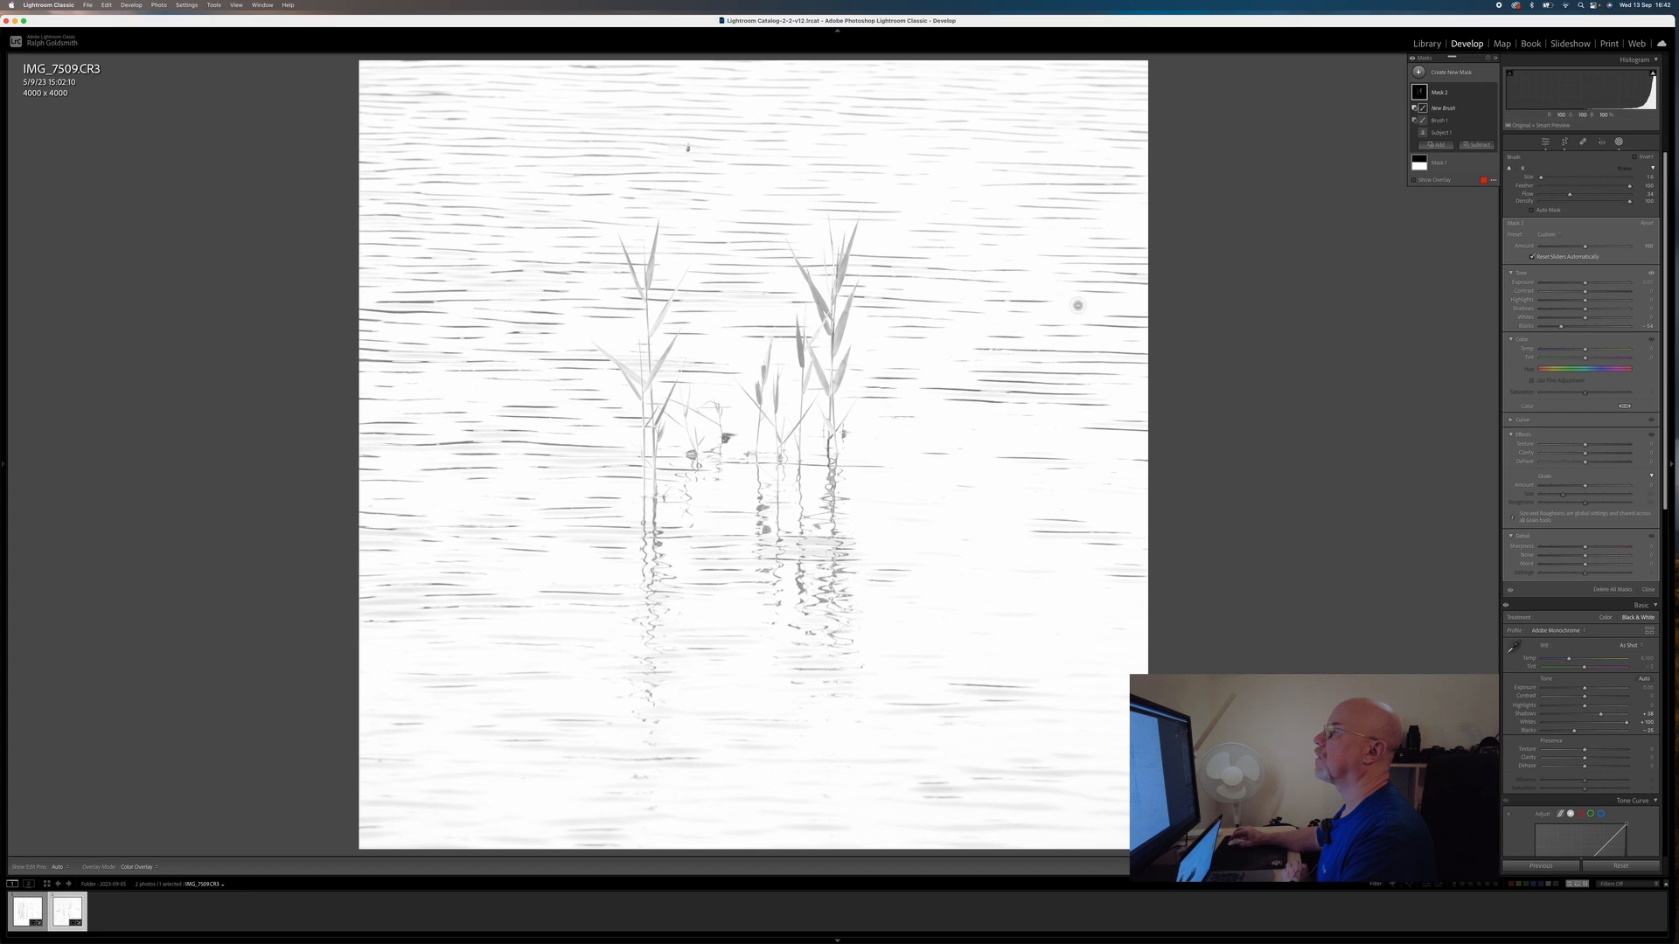
key("h")
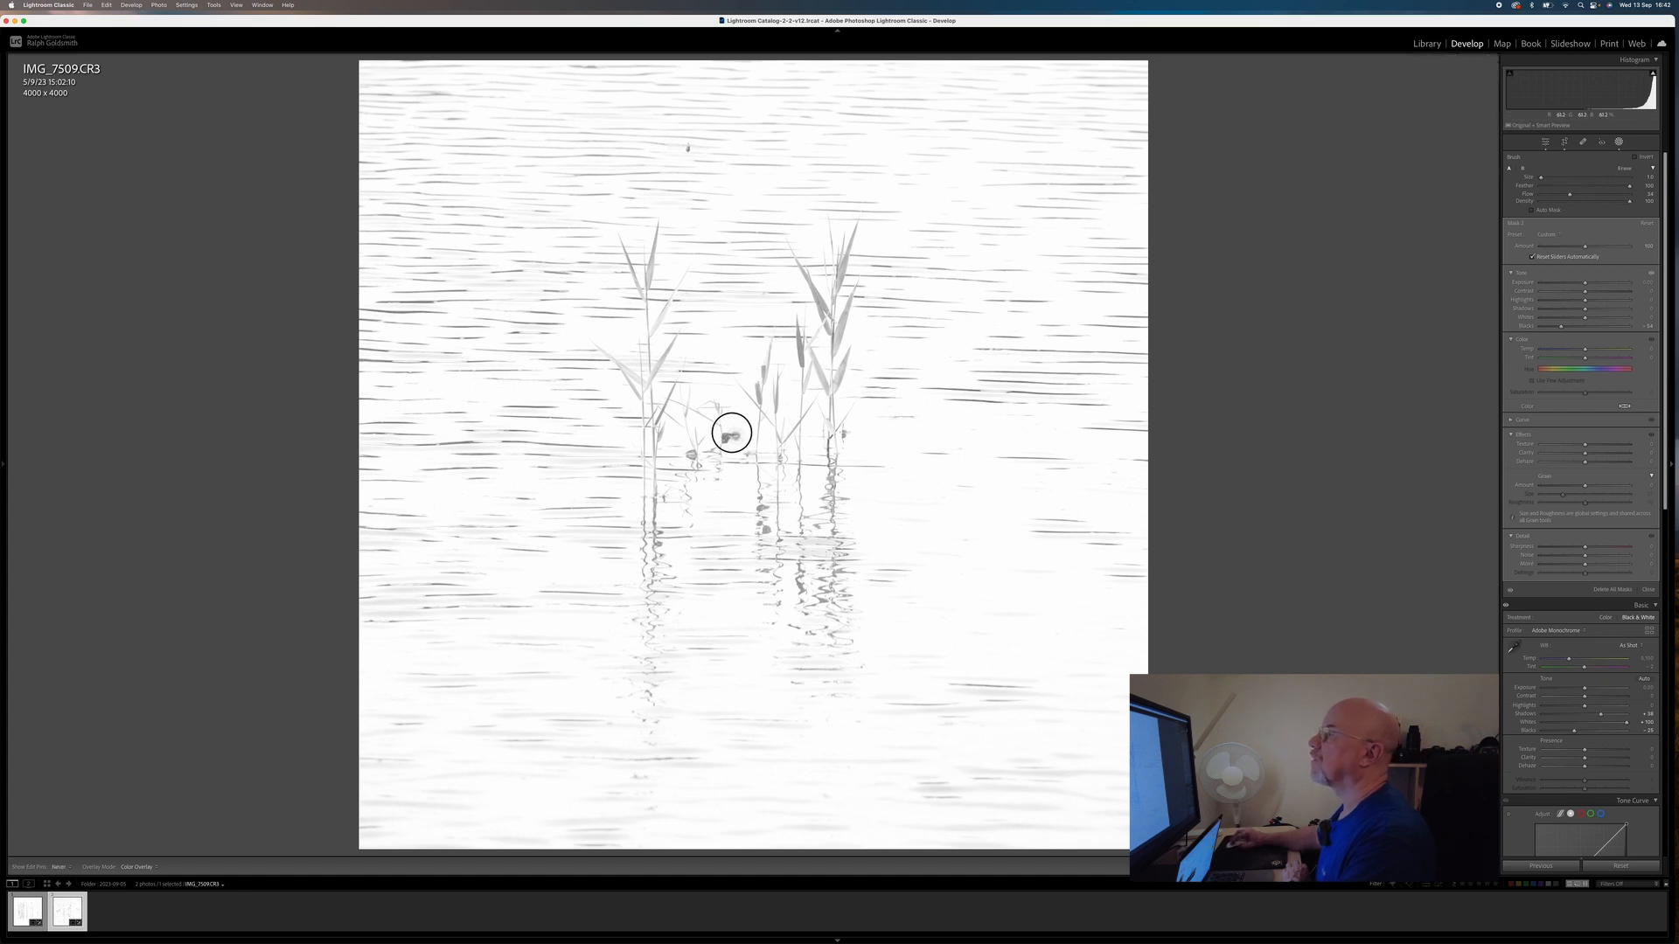
key("h")
left_click(733, 440)
left_click_drag(738, 447, 710, 438)
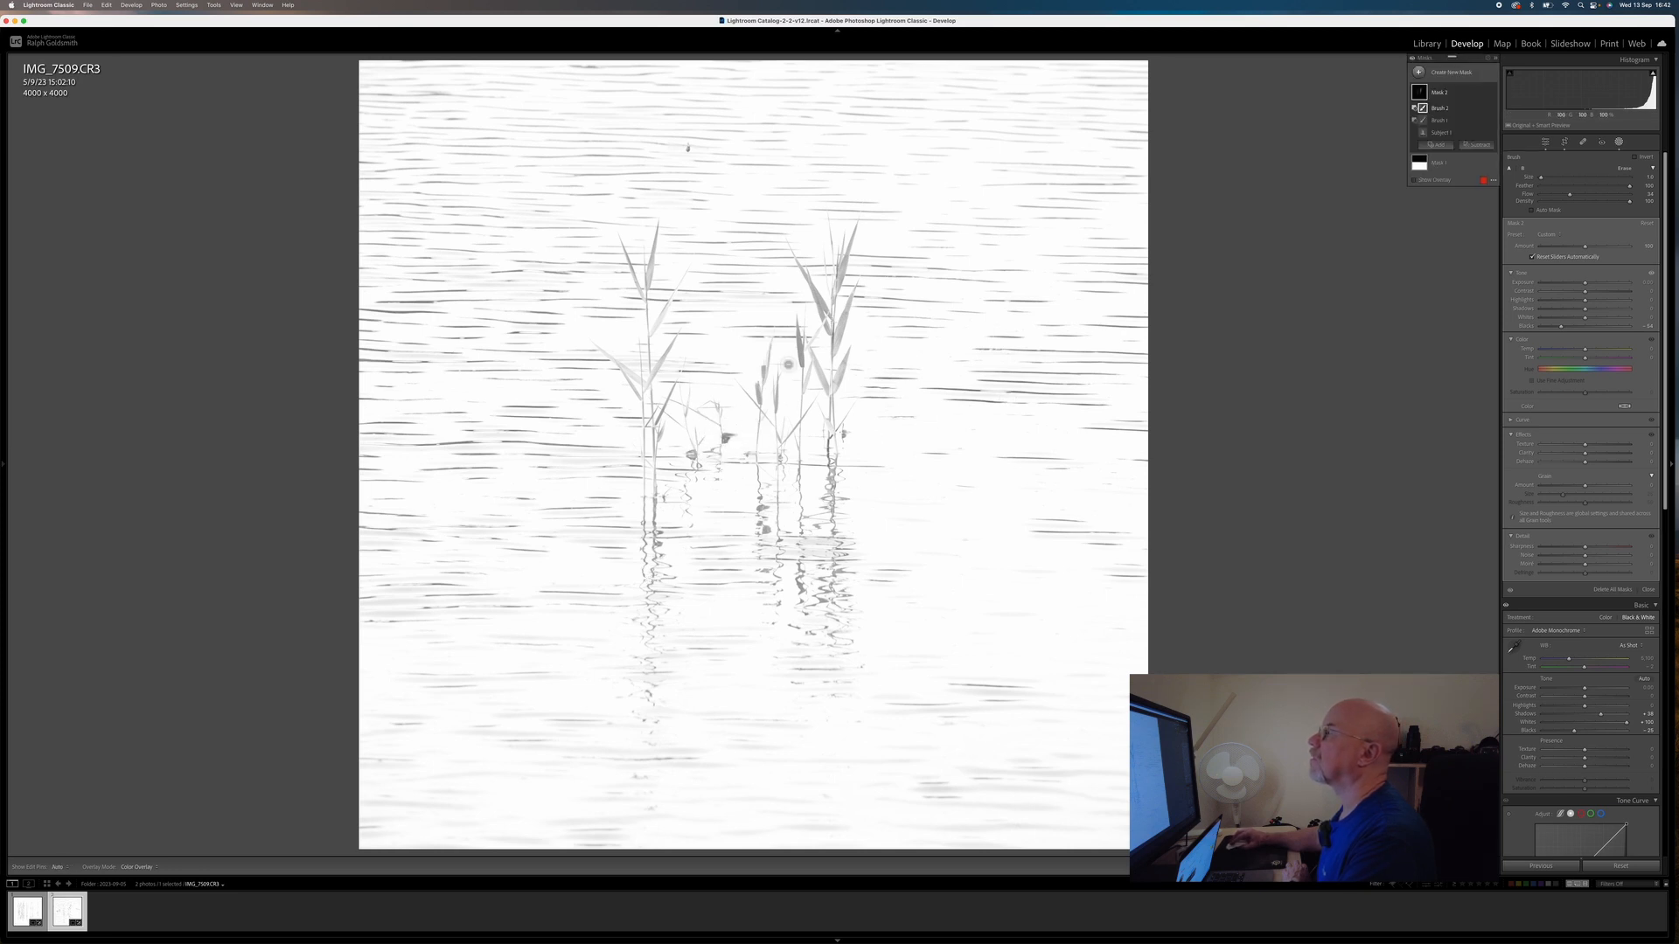
left_click_drag(800, 324, 801, 391)
mouse_move(825, 470)
left_mouse_down()
mouse_move(832, 417)
mouse_move(814, 446)
mouse_move(832, 438)
mouse_move(832, 461)
mouse_move(836, 421)
left_mouse_up()
left_click(731, 443)
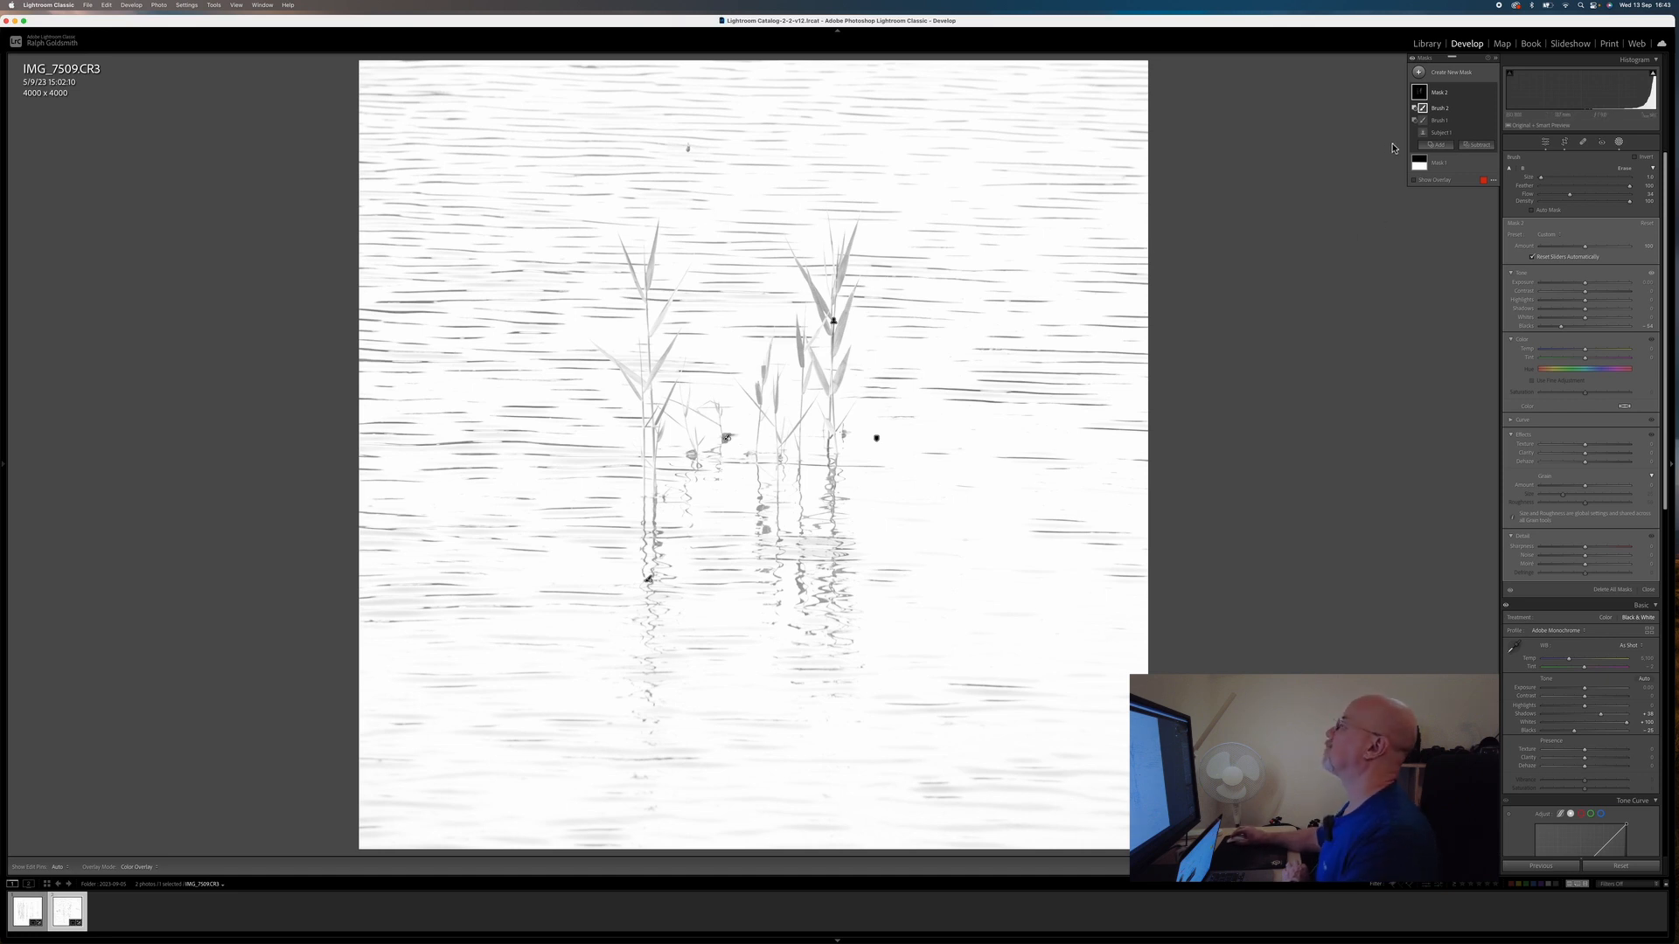
Duplicate Mask 2 on the reeds and intersect the copy with a brush
right_click(1419, 92)
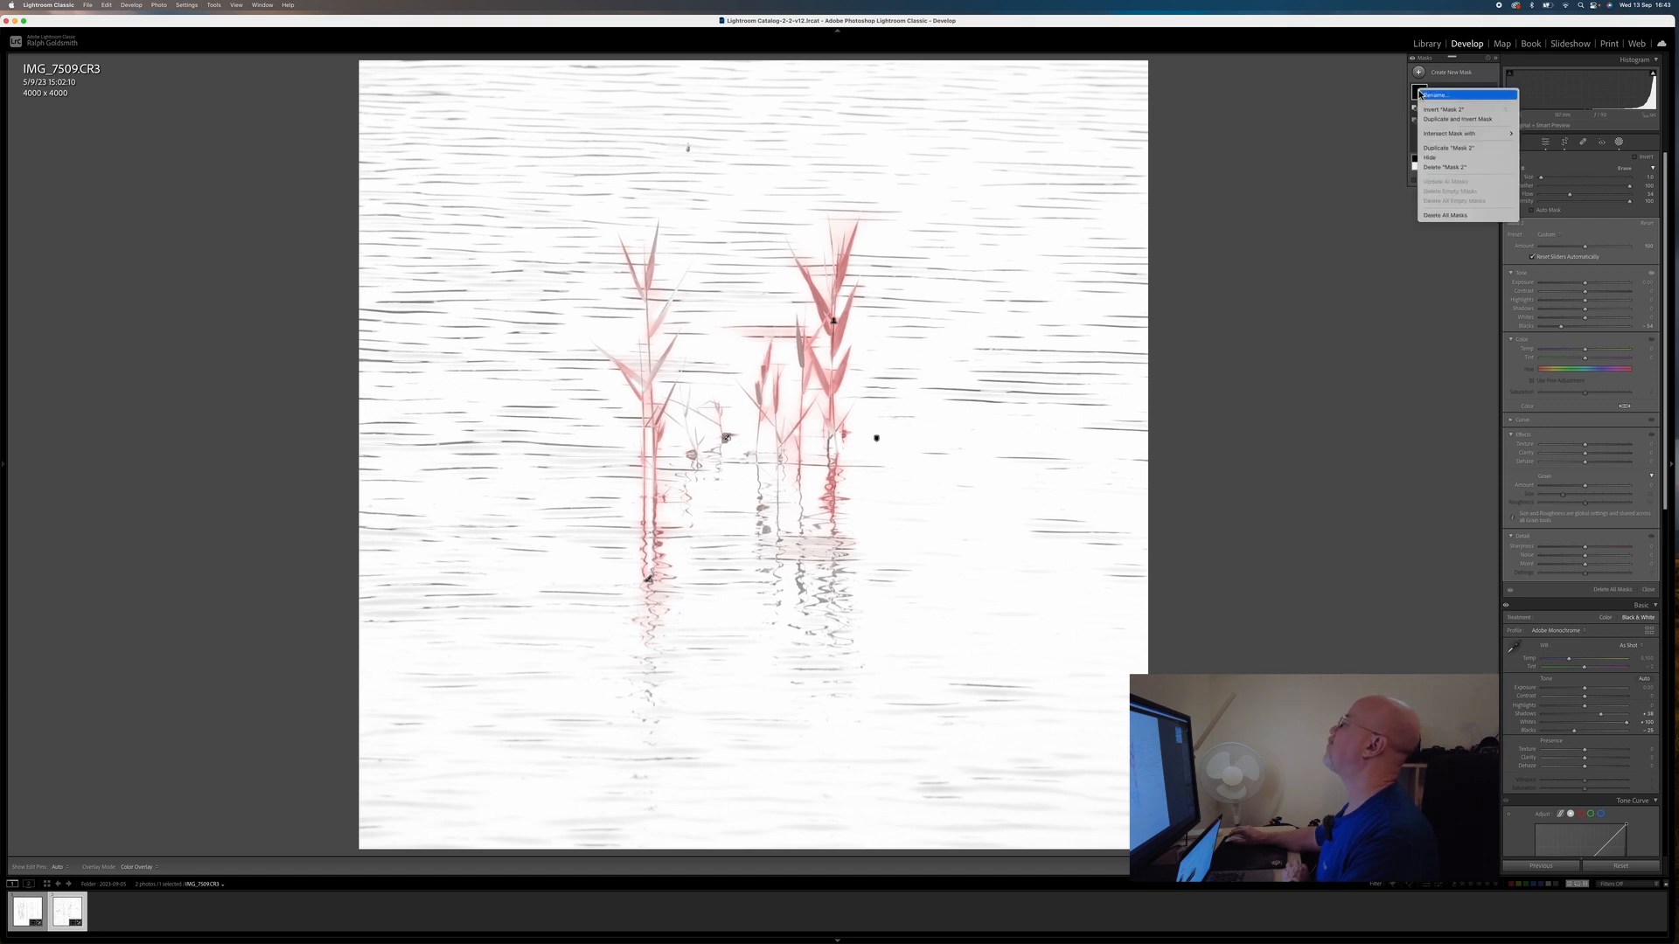
left_click(1448, 149)
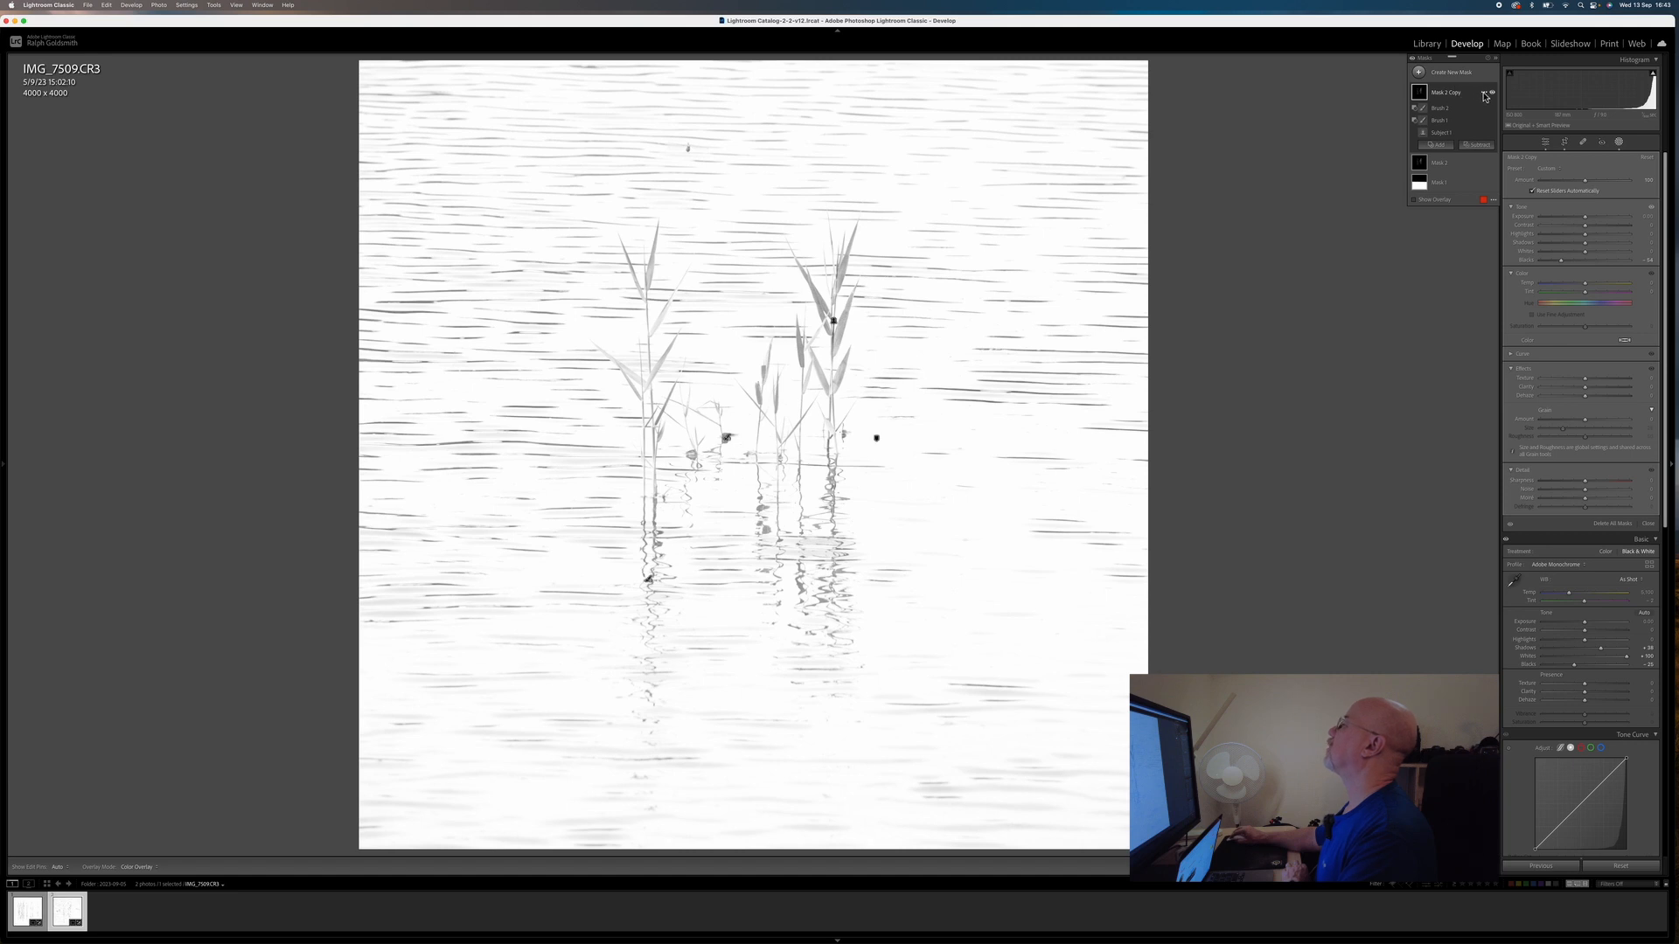
left_click(1484, 94)
mouse_move(1539, 137)
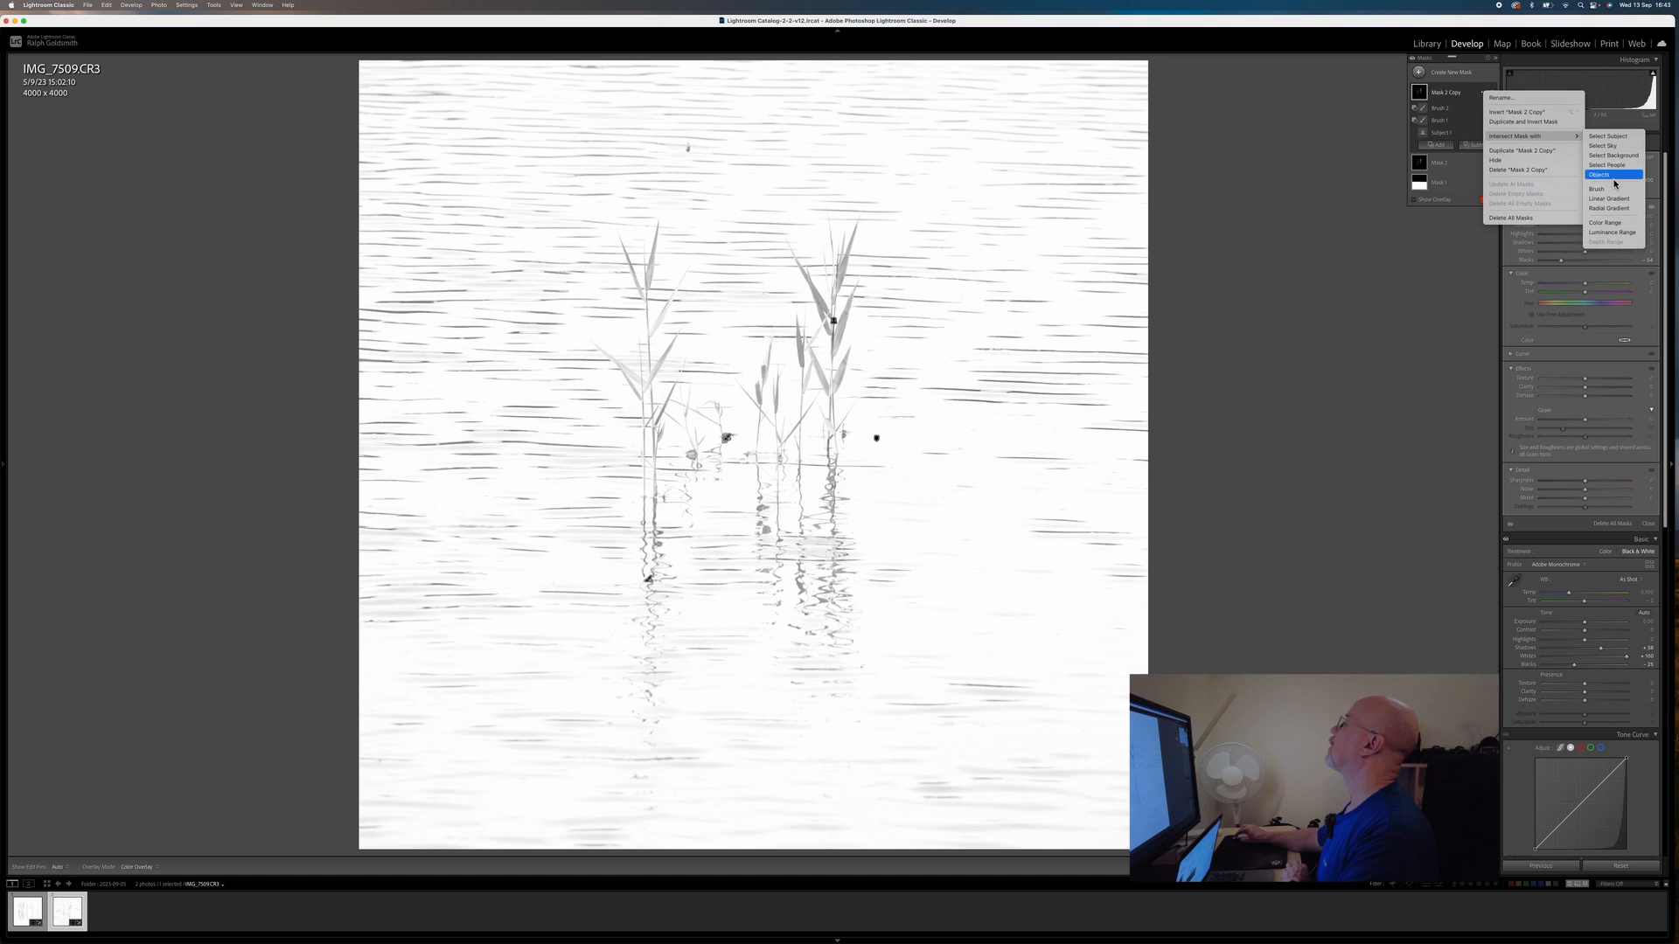
left_click(1611, 192)
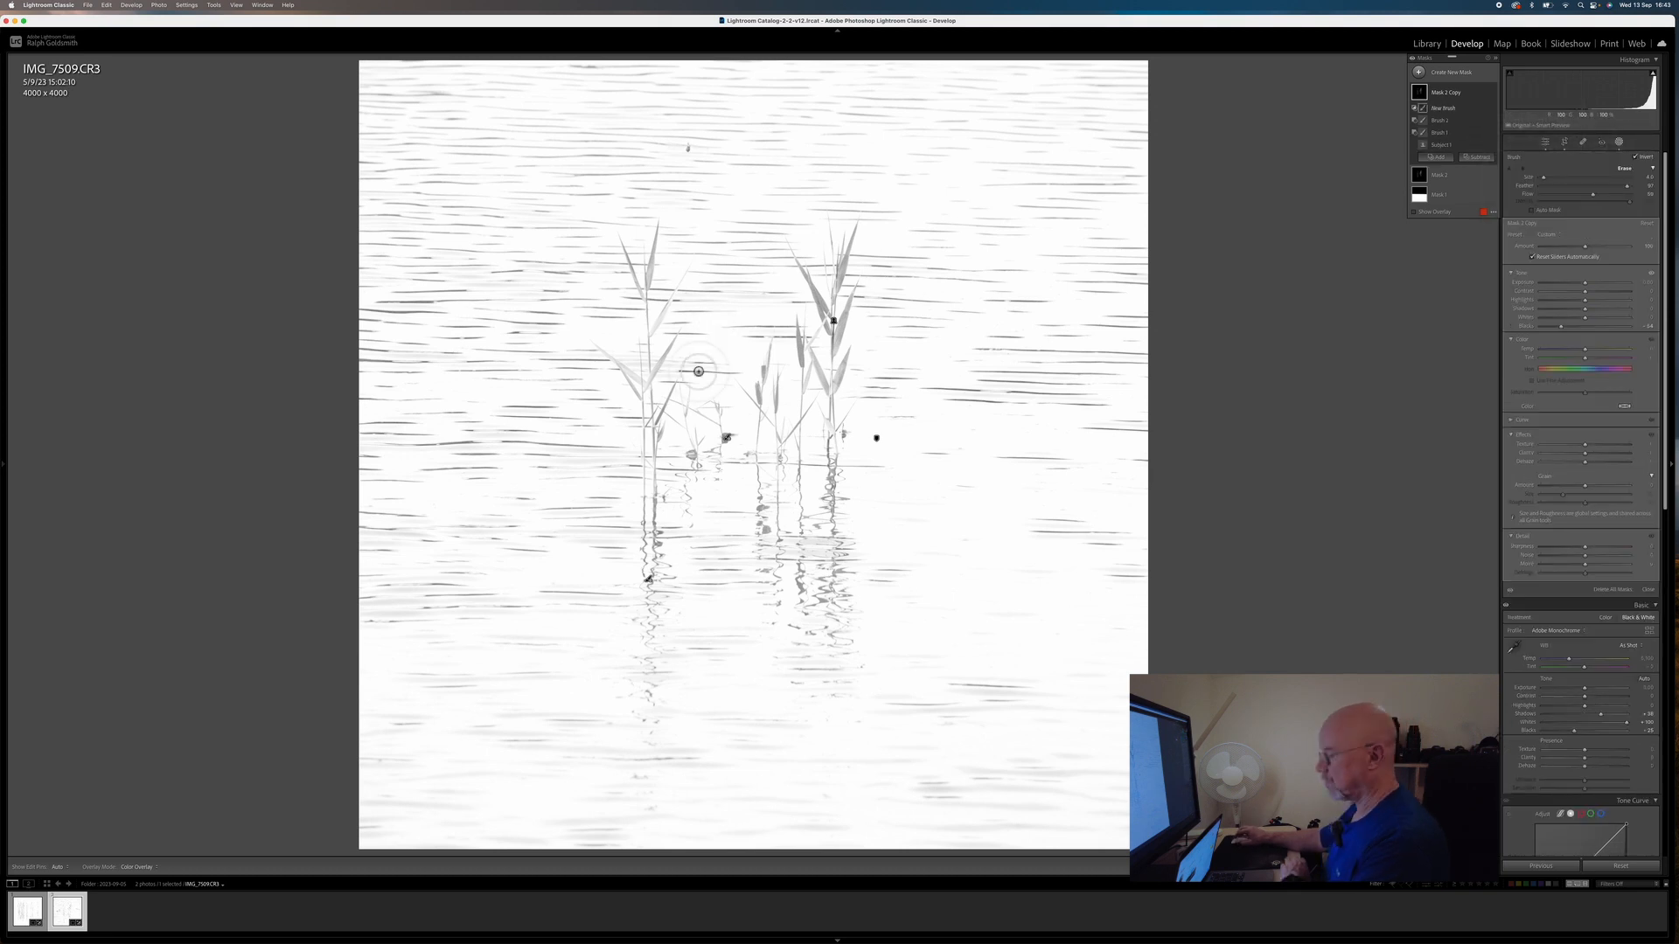
Paint the intersecting brush over the upper leaves of the left reed, raise the brush's Flow, and leave masking
key("o")
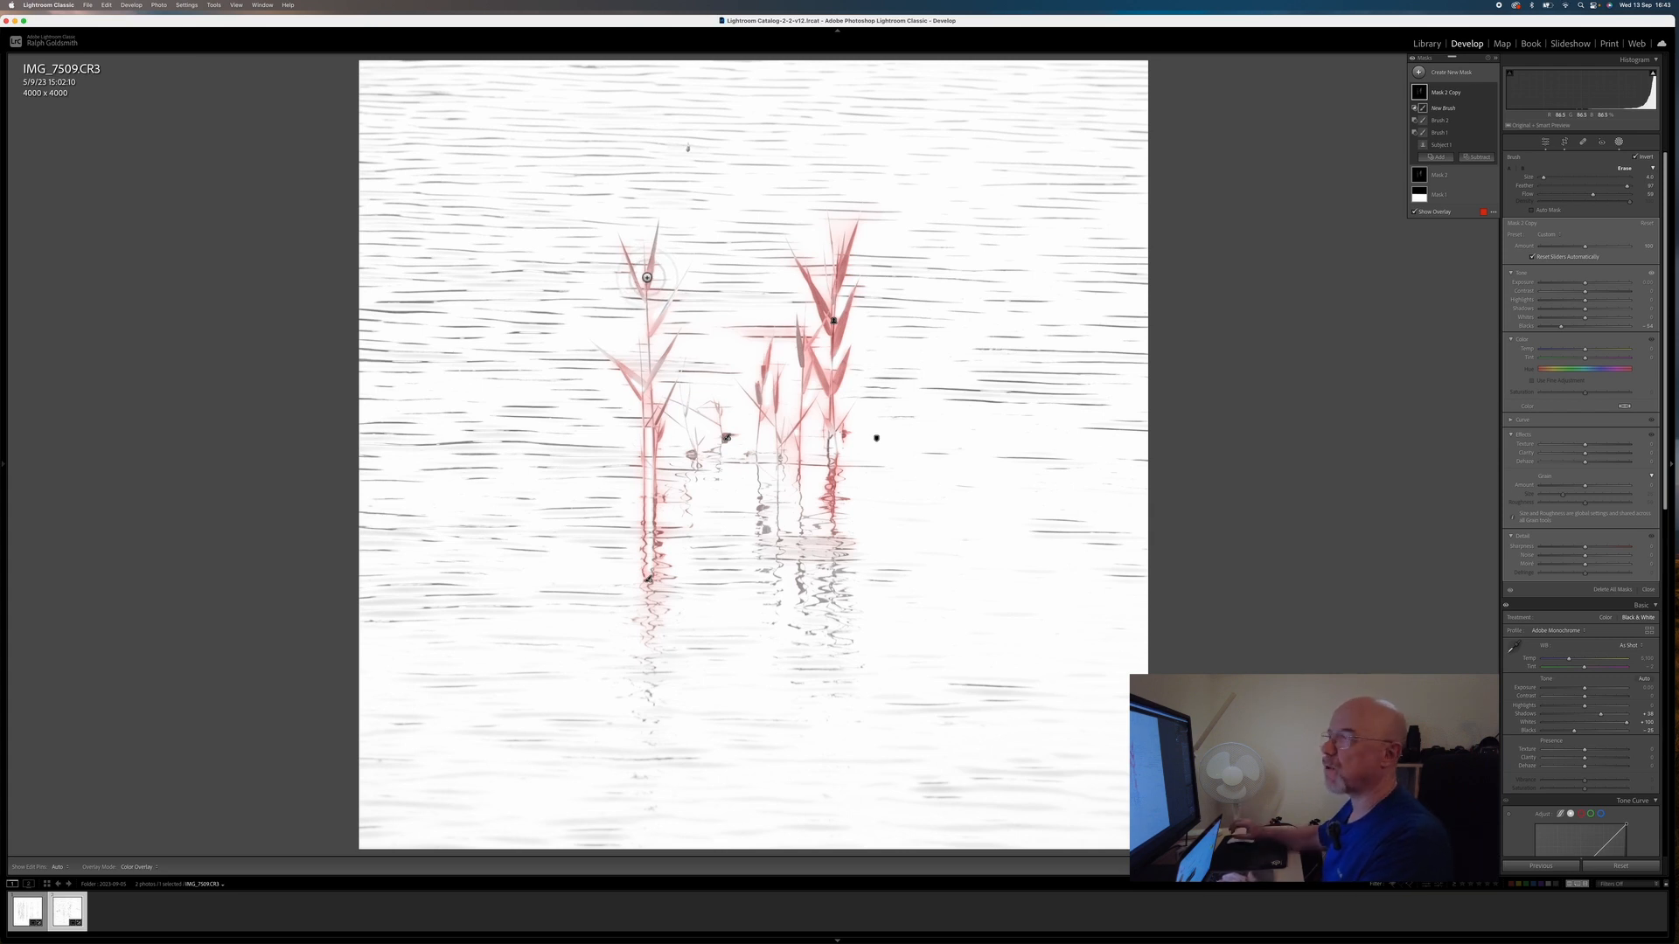
key("h")
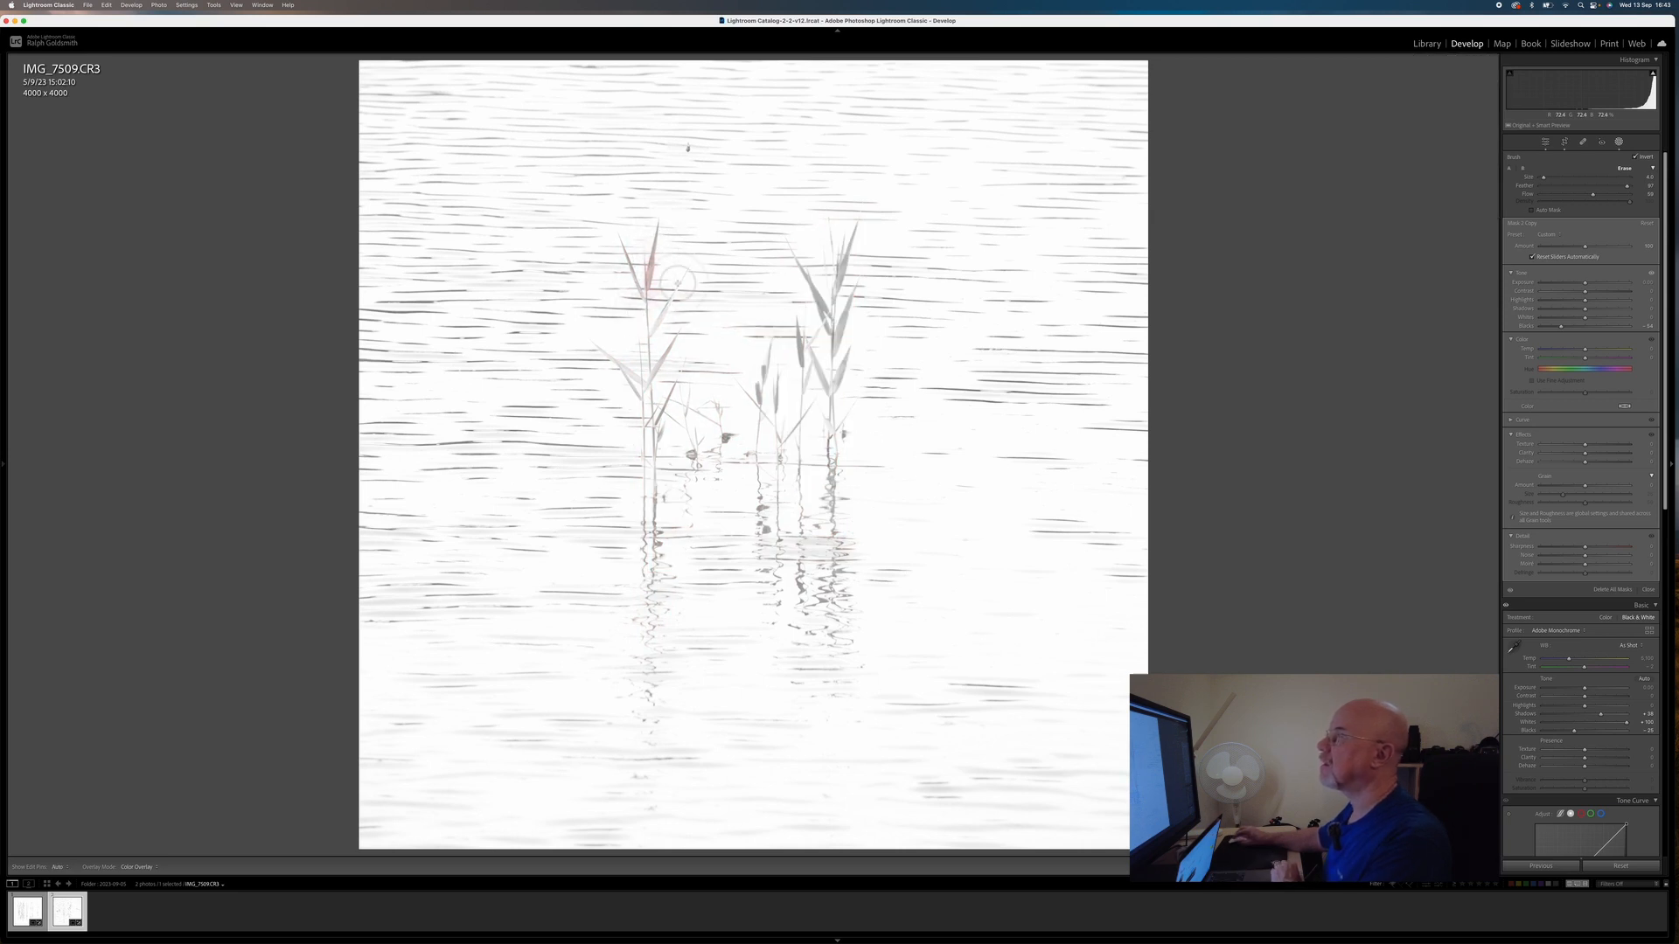
key("h")
left_click_drag(619, 272, 645, 343)
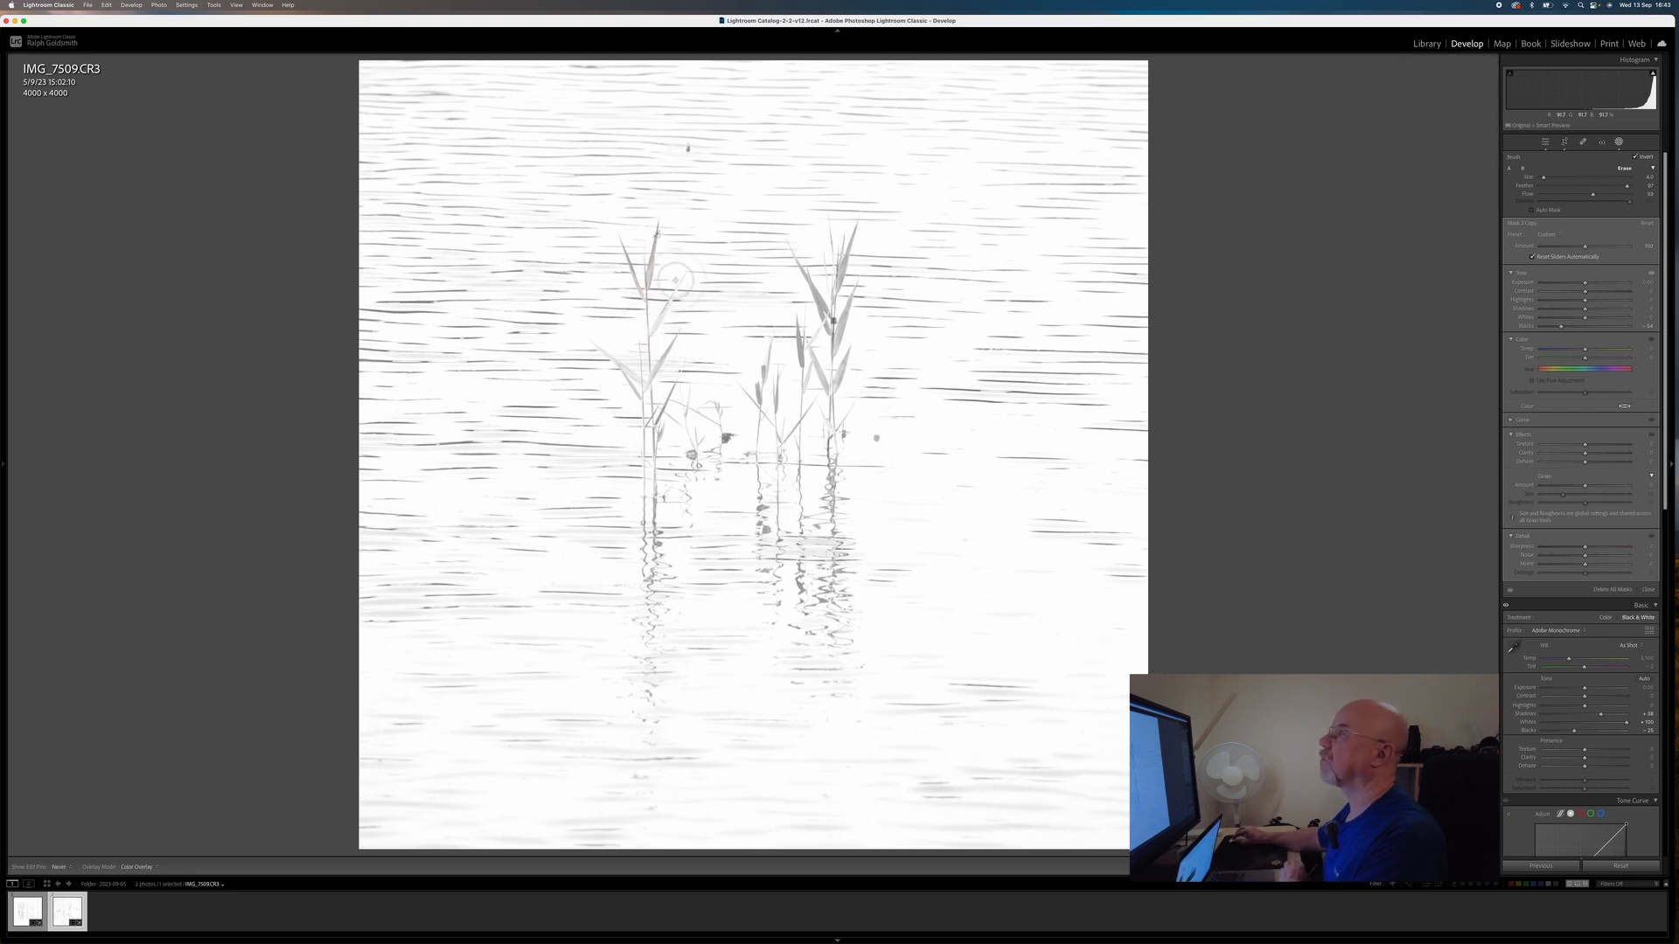
key("o")
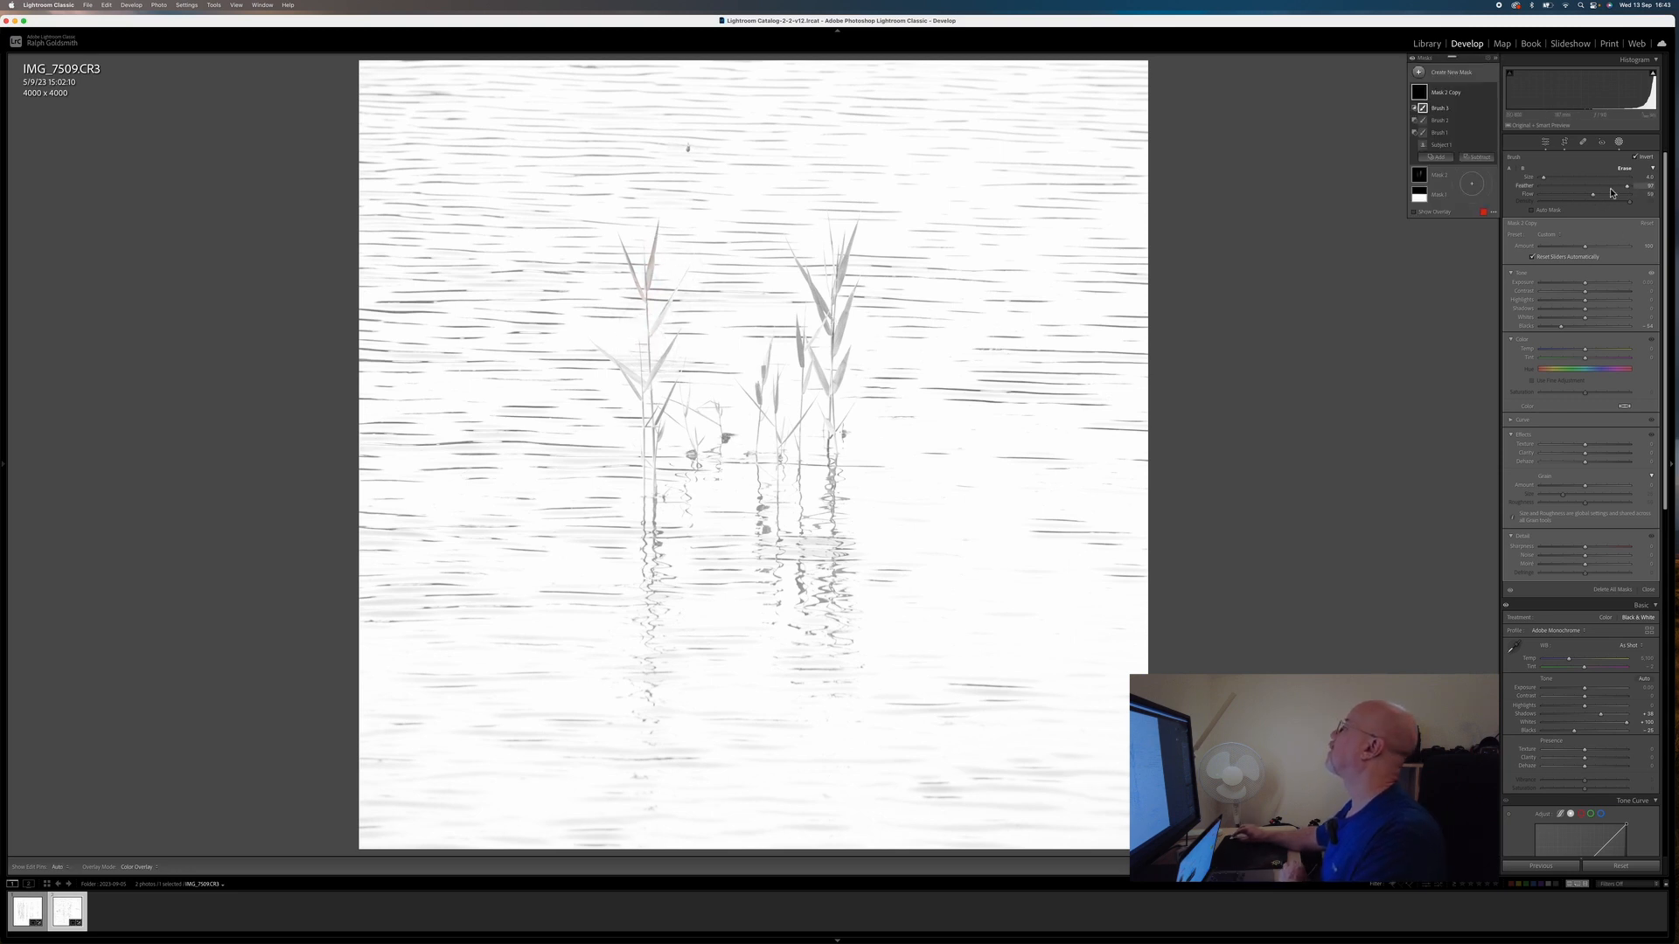
left_click_drag(1594, 200, 1625, 195)
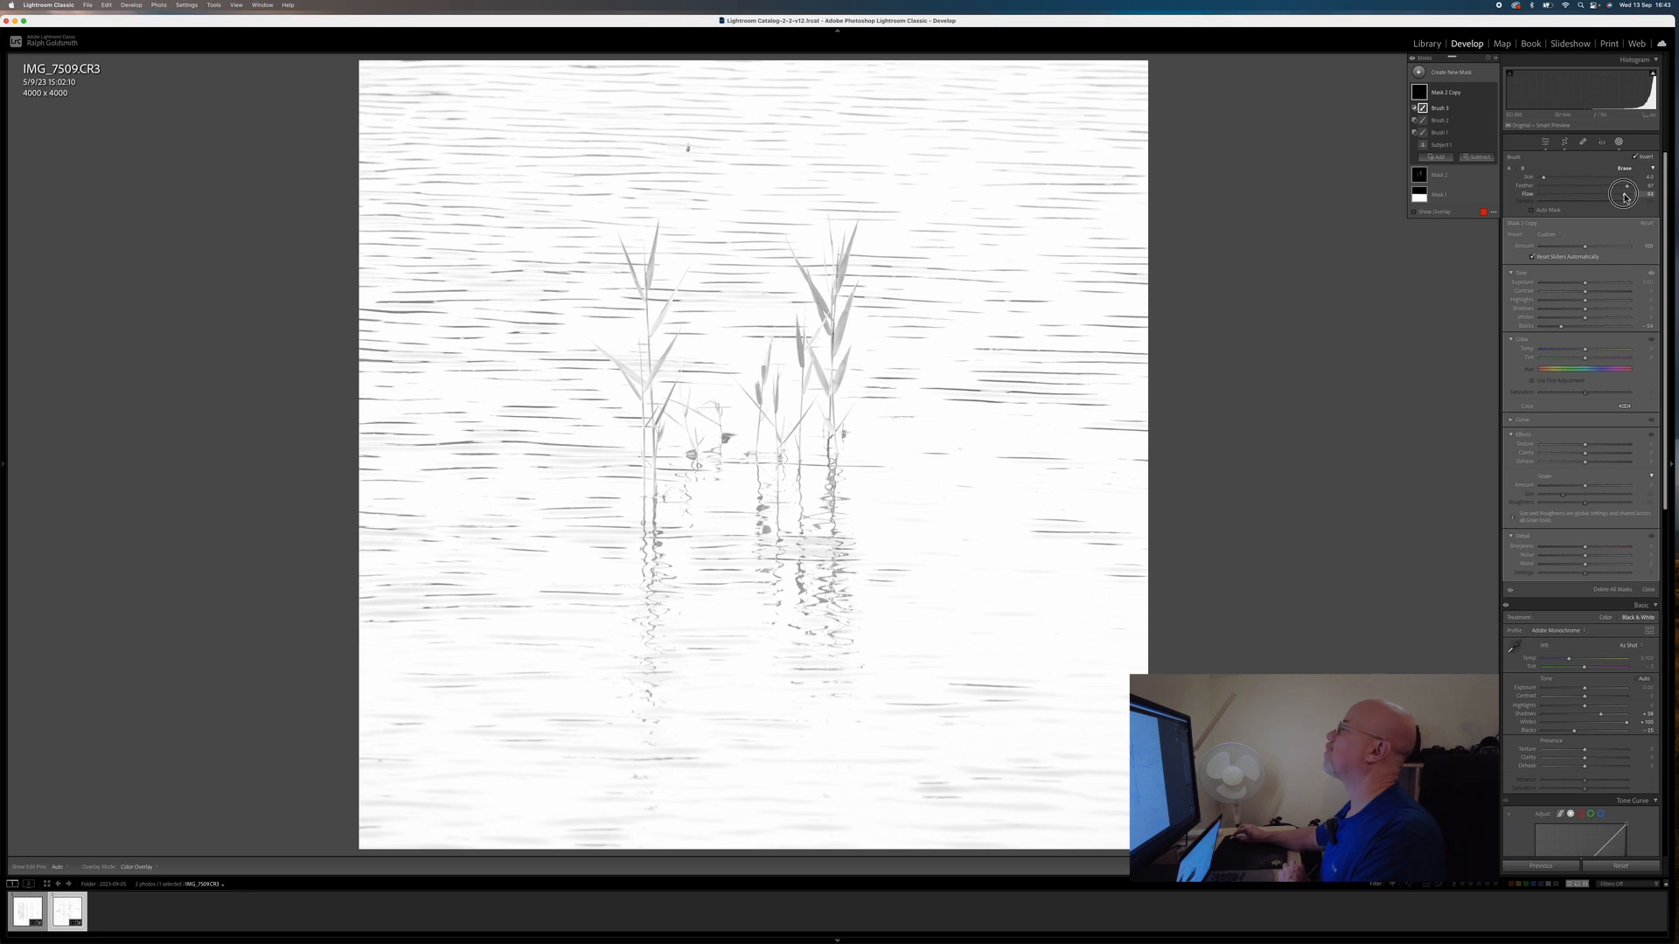
key("h")
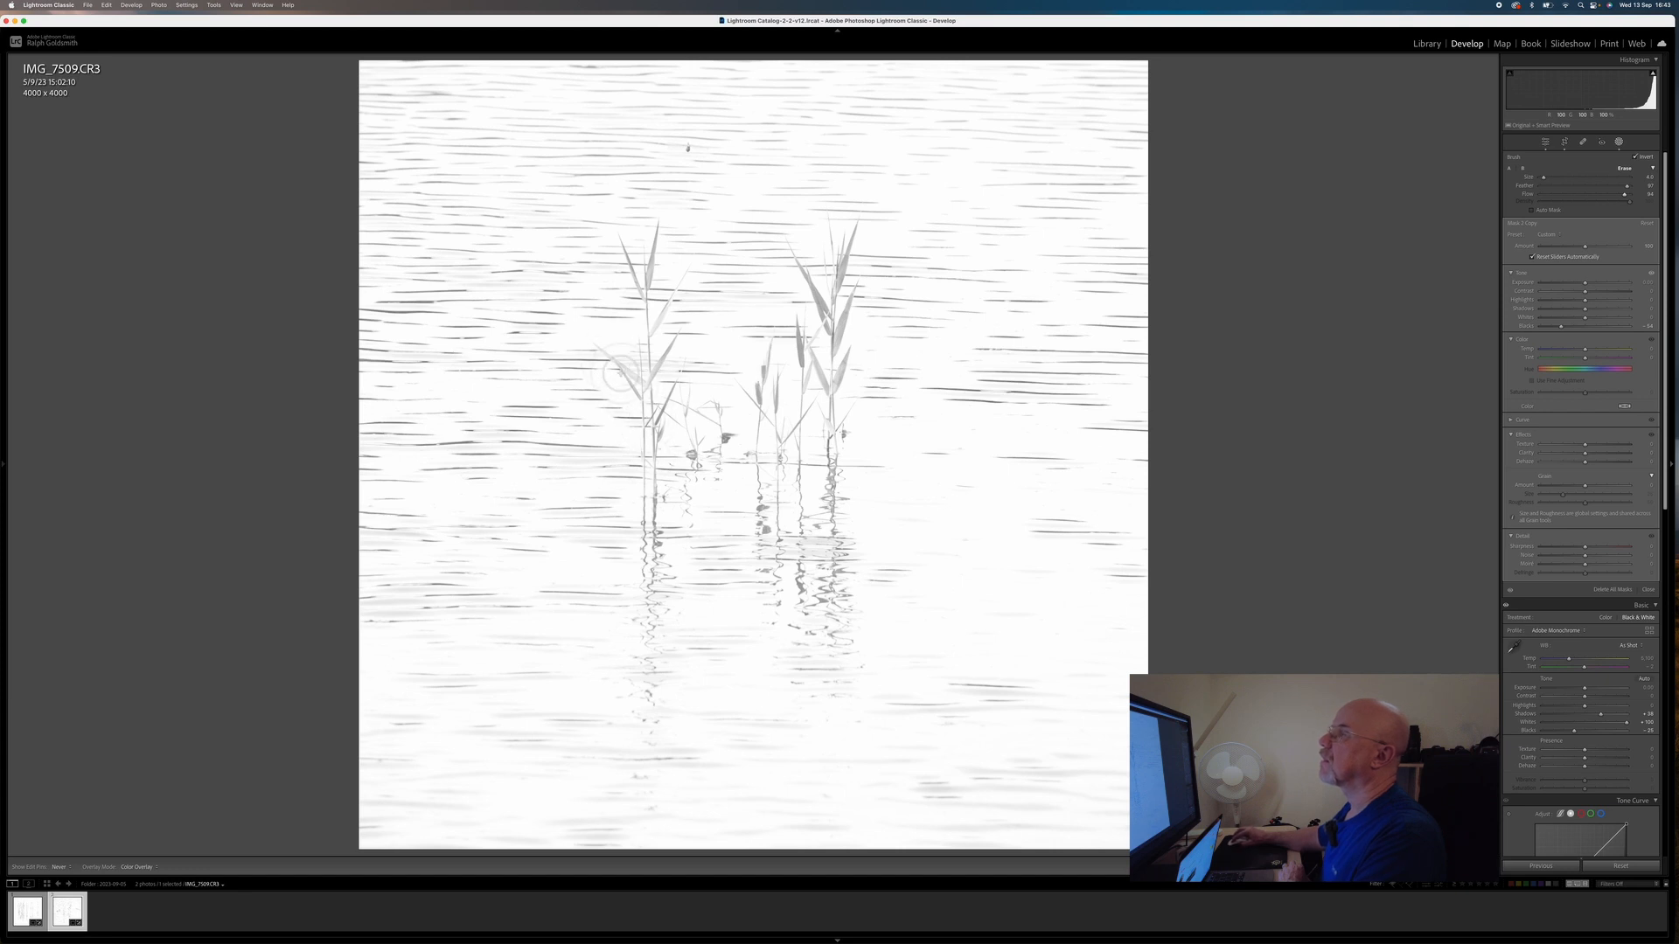
left_click(1648, 590)
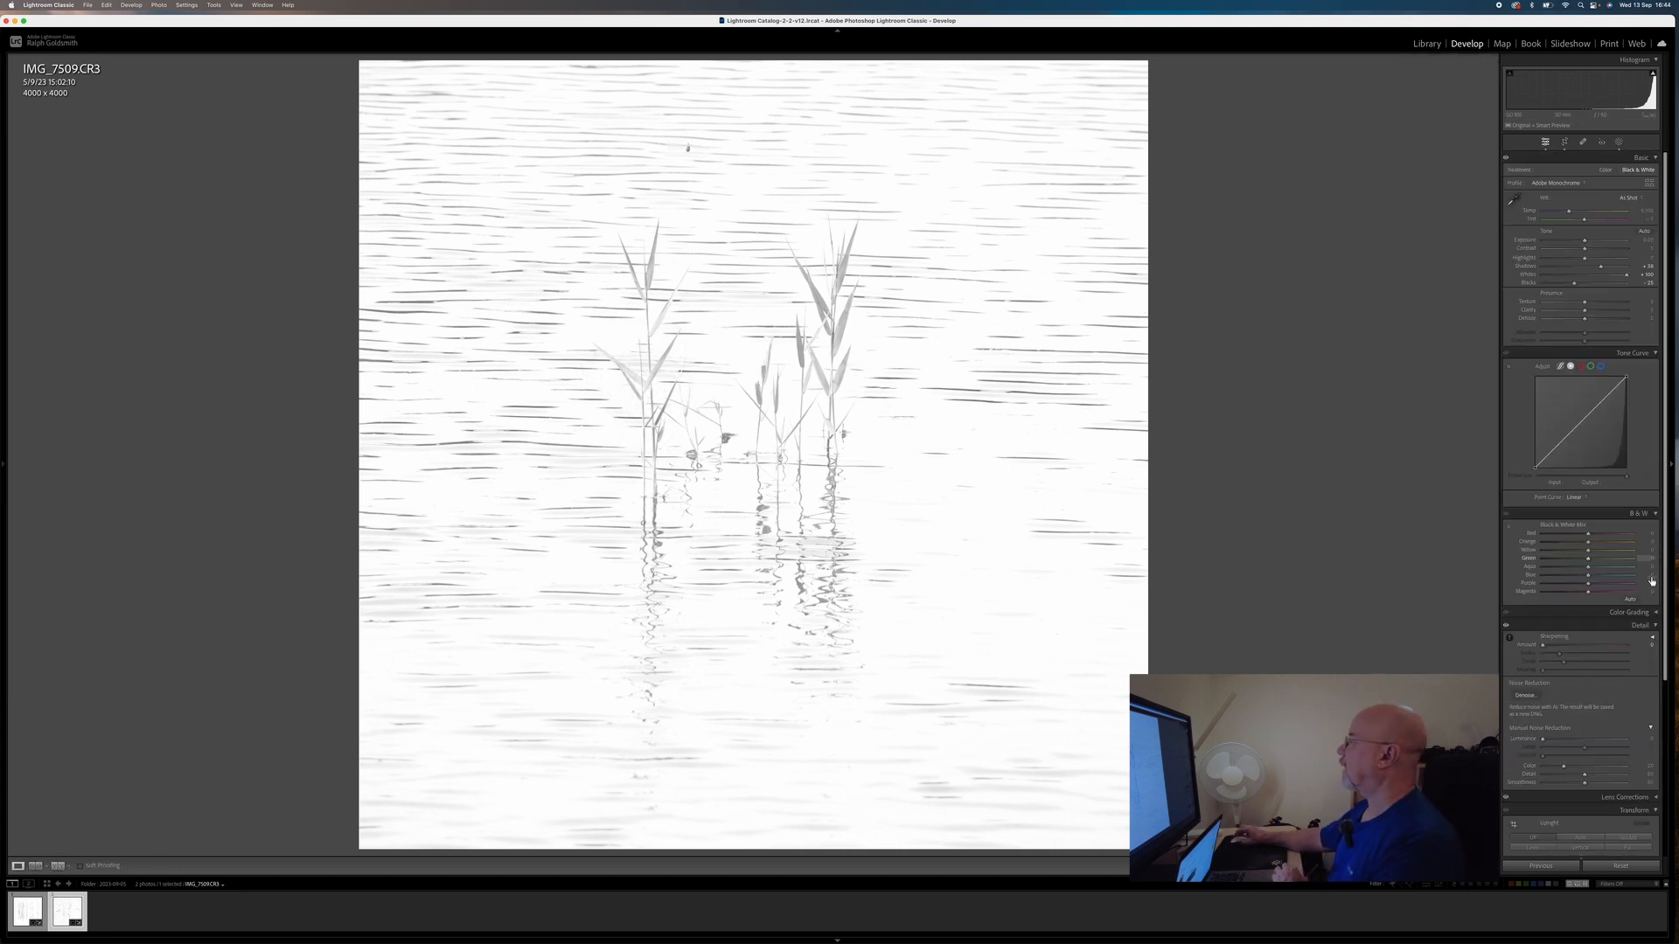
Brighten the image edges slightly with a positive post-crop vignette amount
scroll(1664, 586, "down", 5)
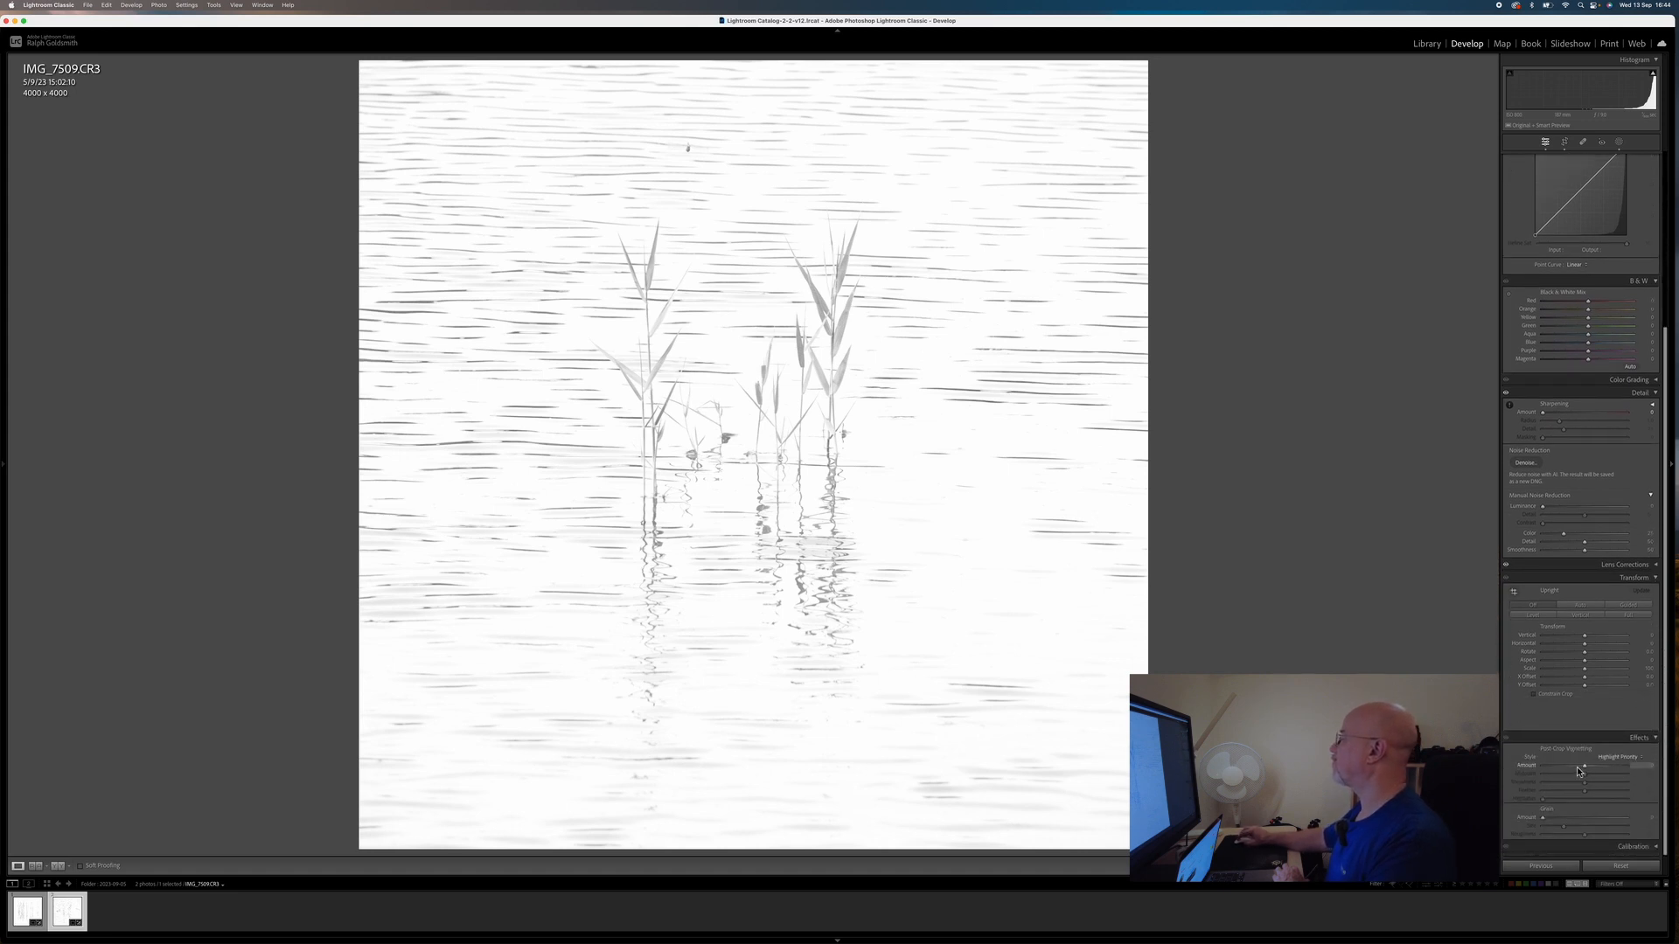
left_click_drag(1588, 769, 1596, 772)
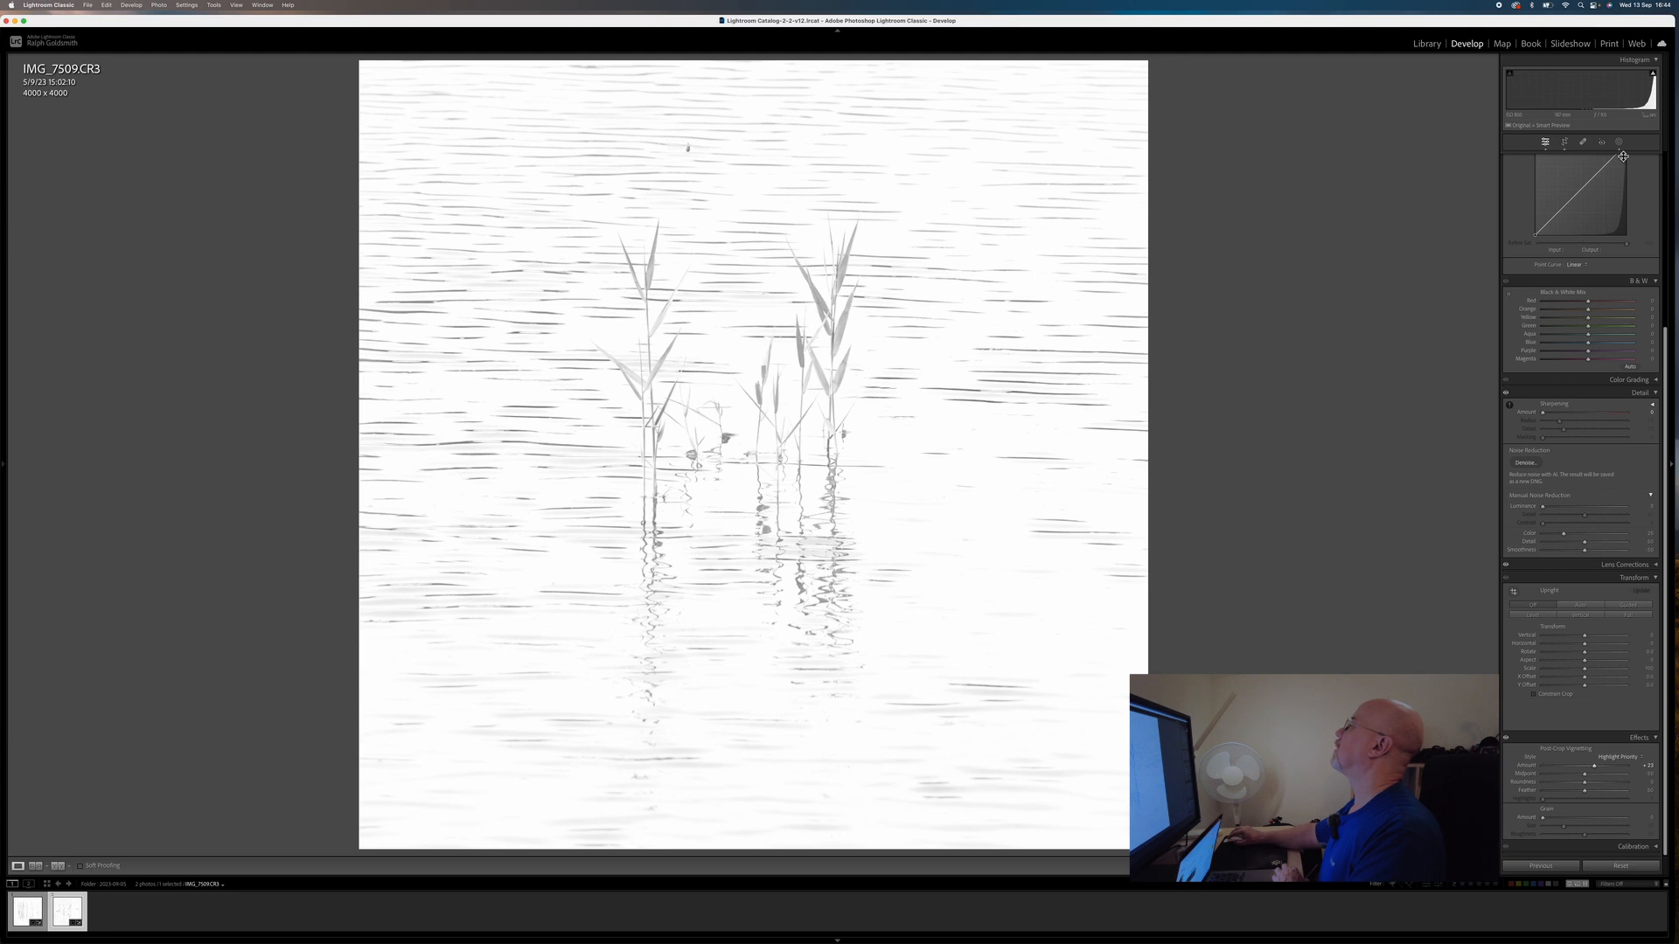
Heal the dark speck in the water above the left reed and leave the retouching tool
left_click(1584, 144)
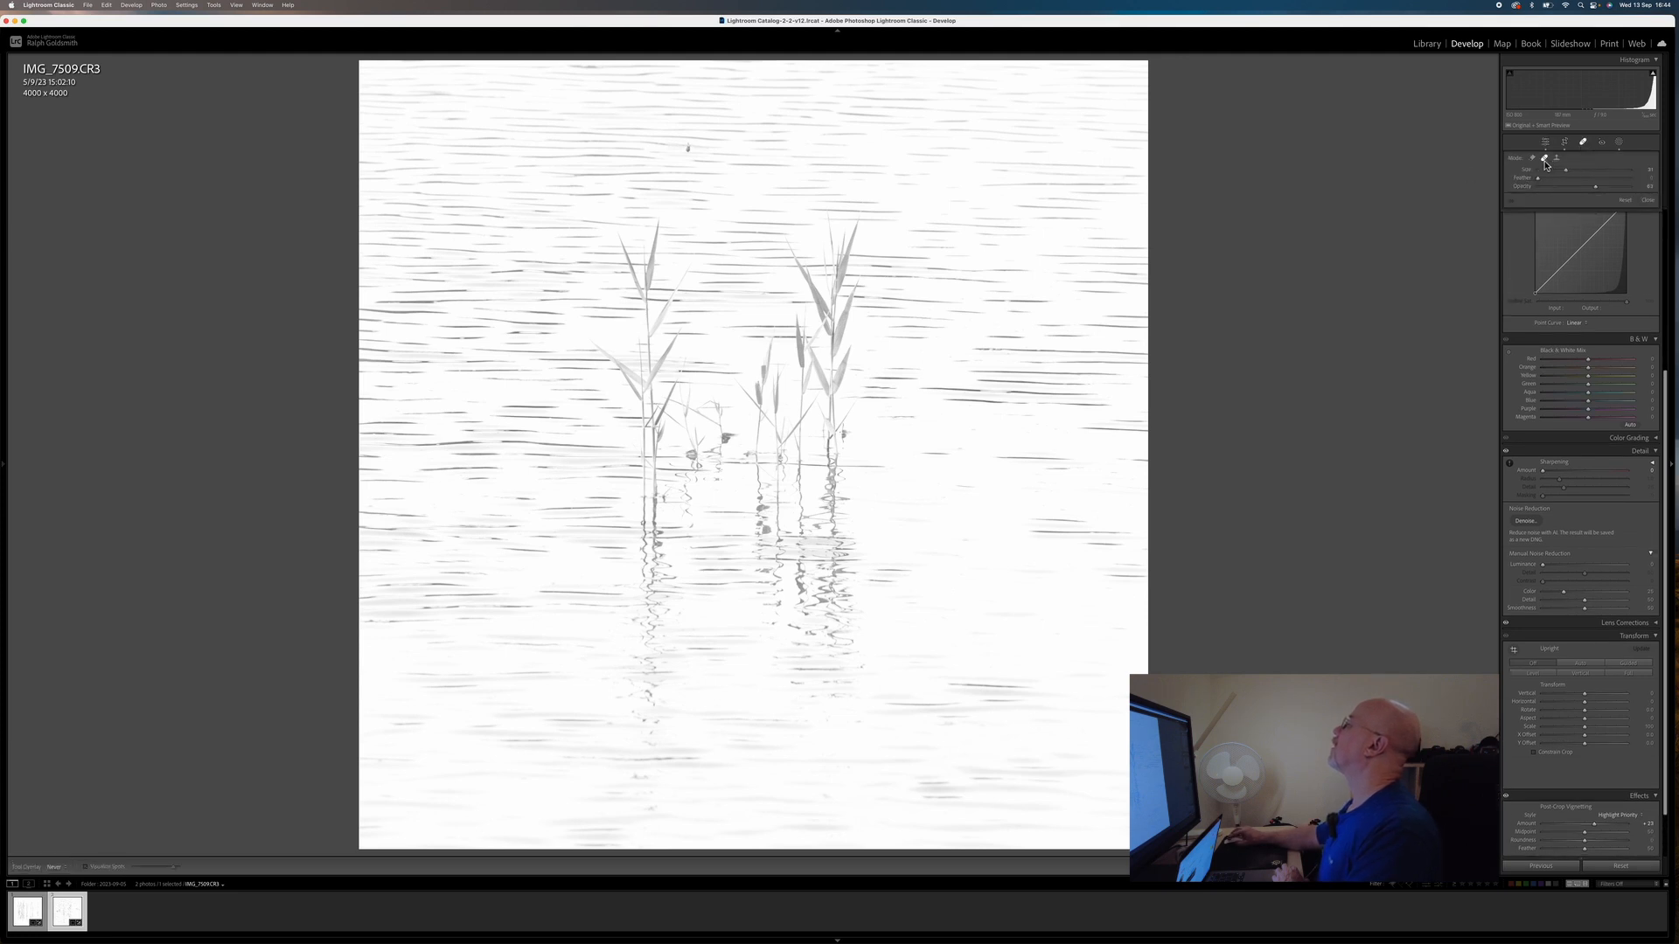
left_click(686, 150)
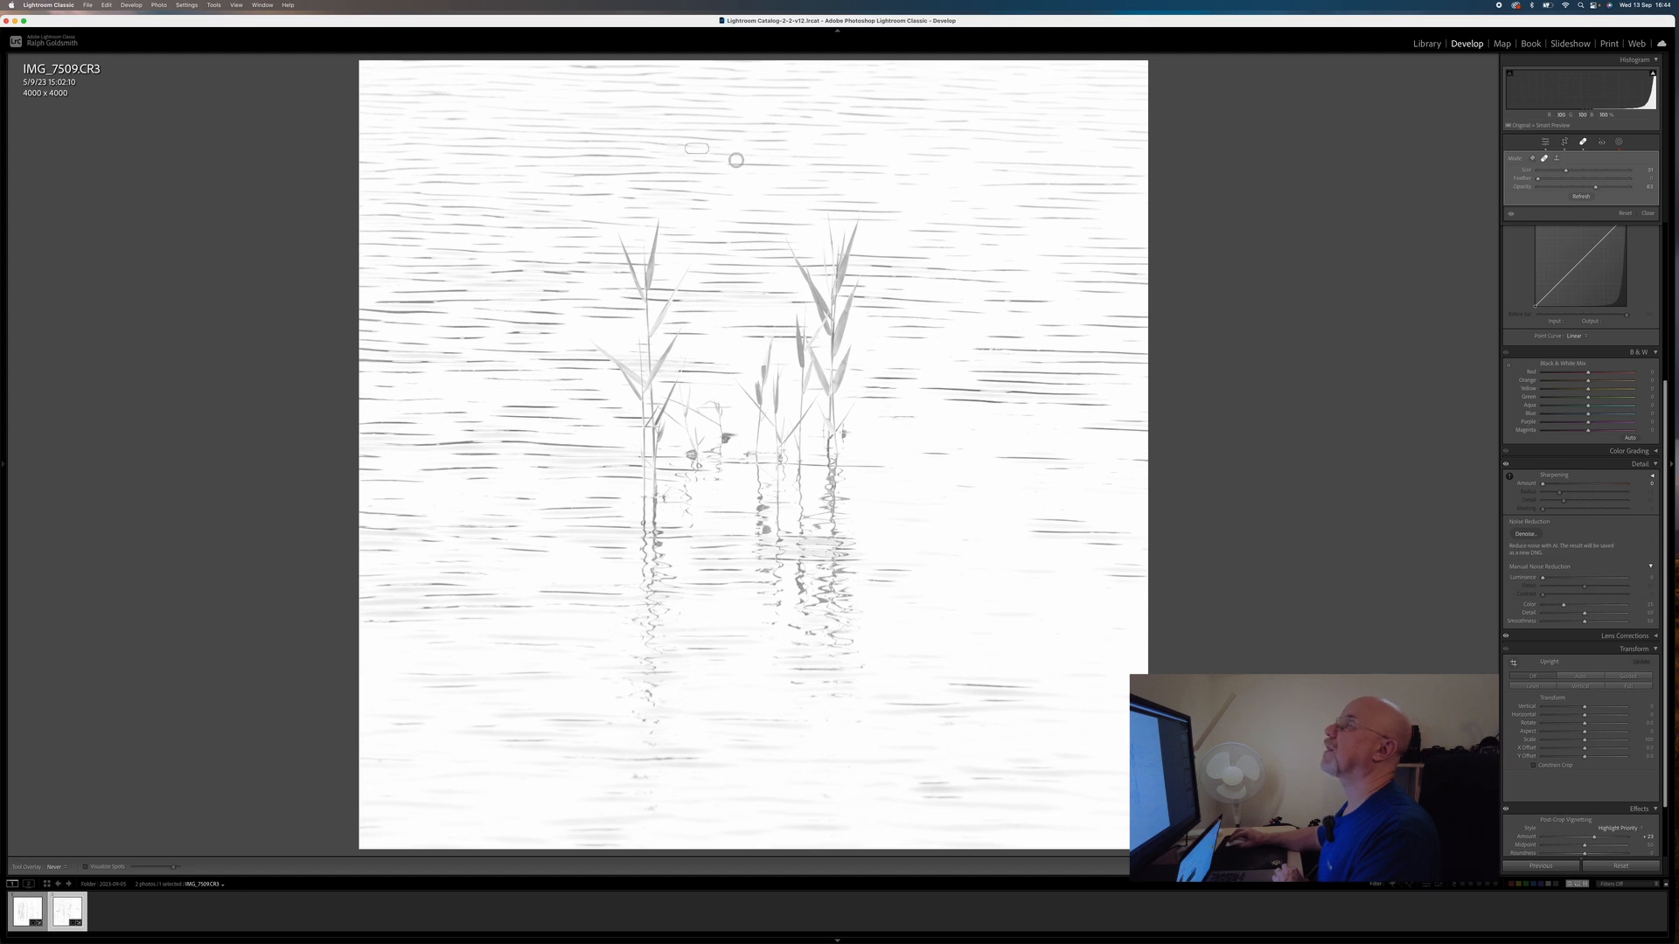
left_click(1583, 142)
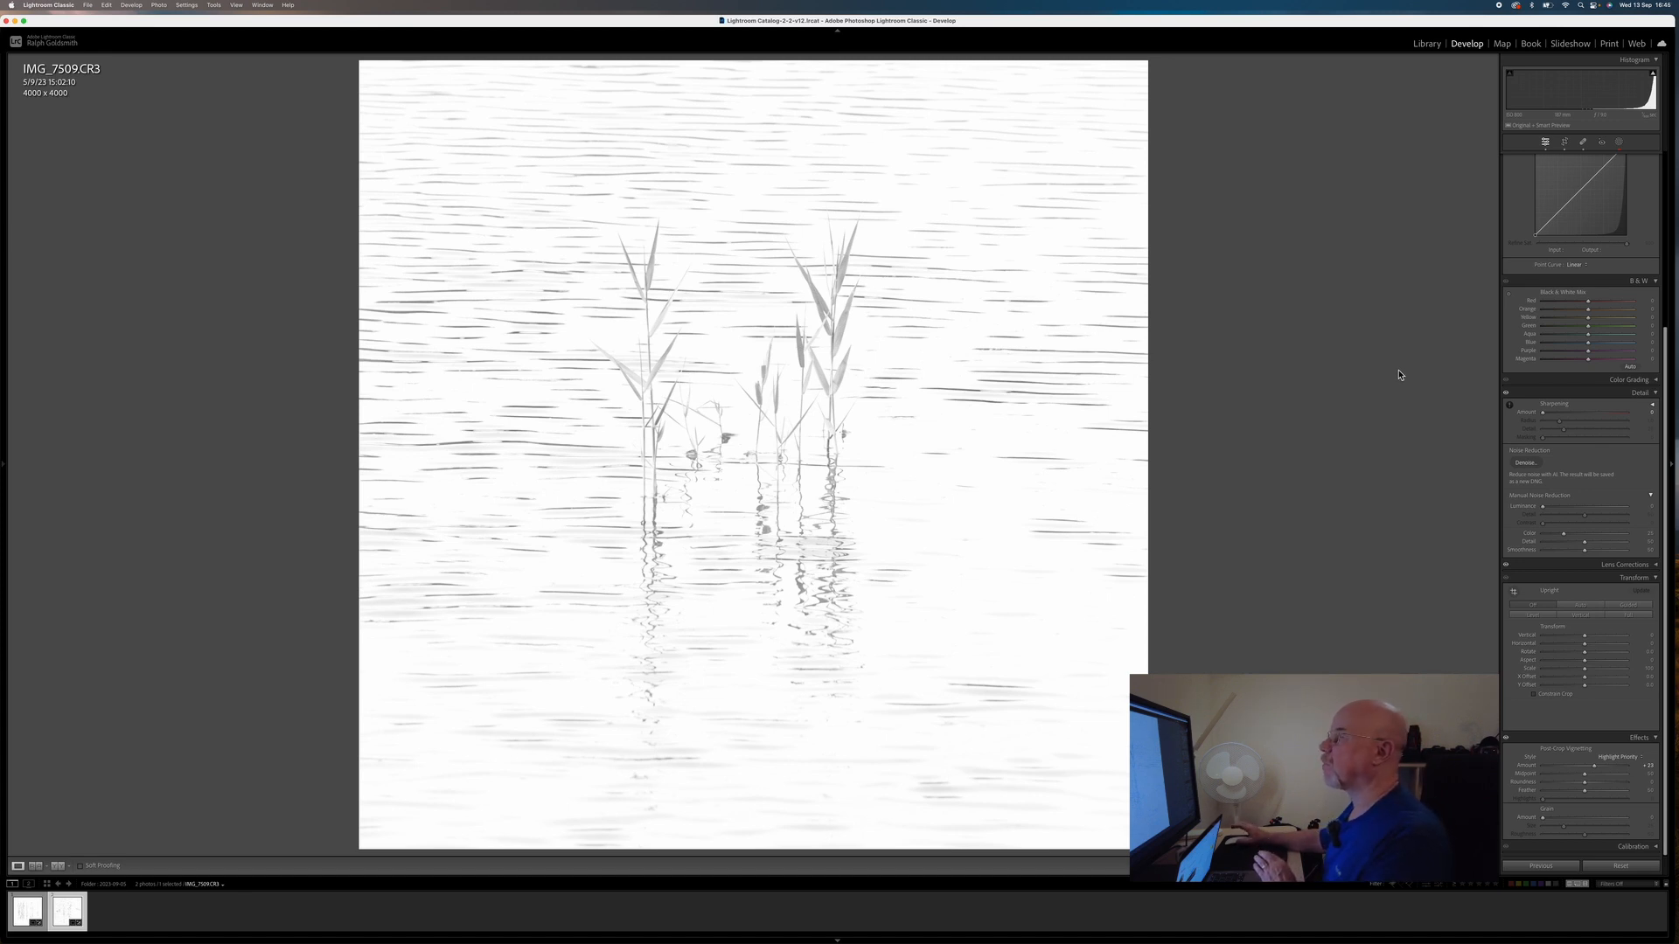
Reopen masking to adjust the Blacks
left_click(1618, 144)
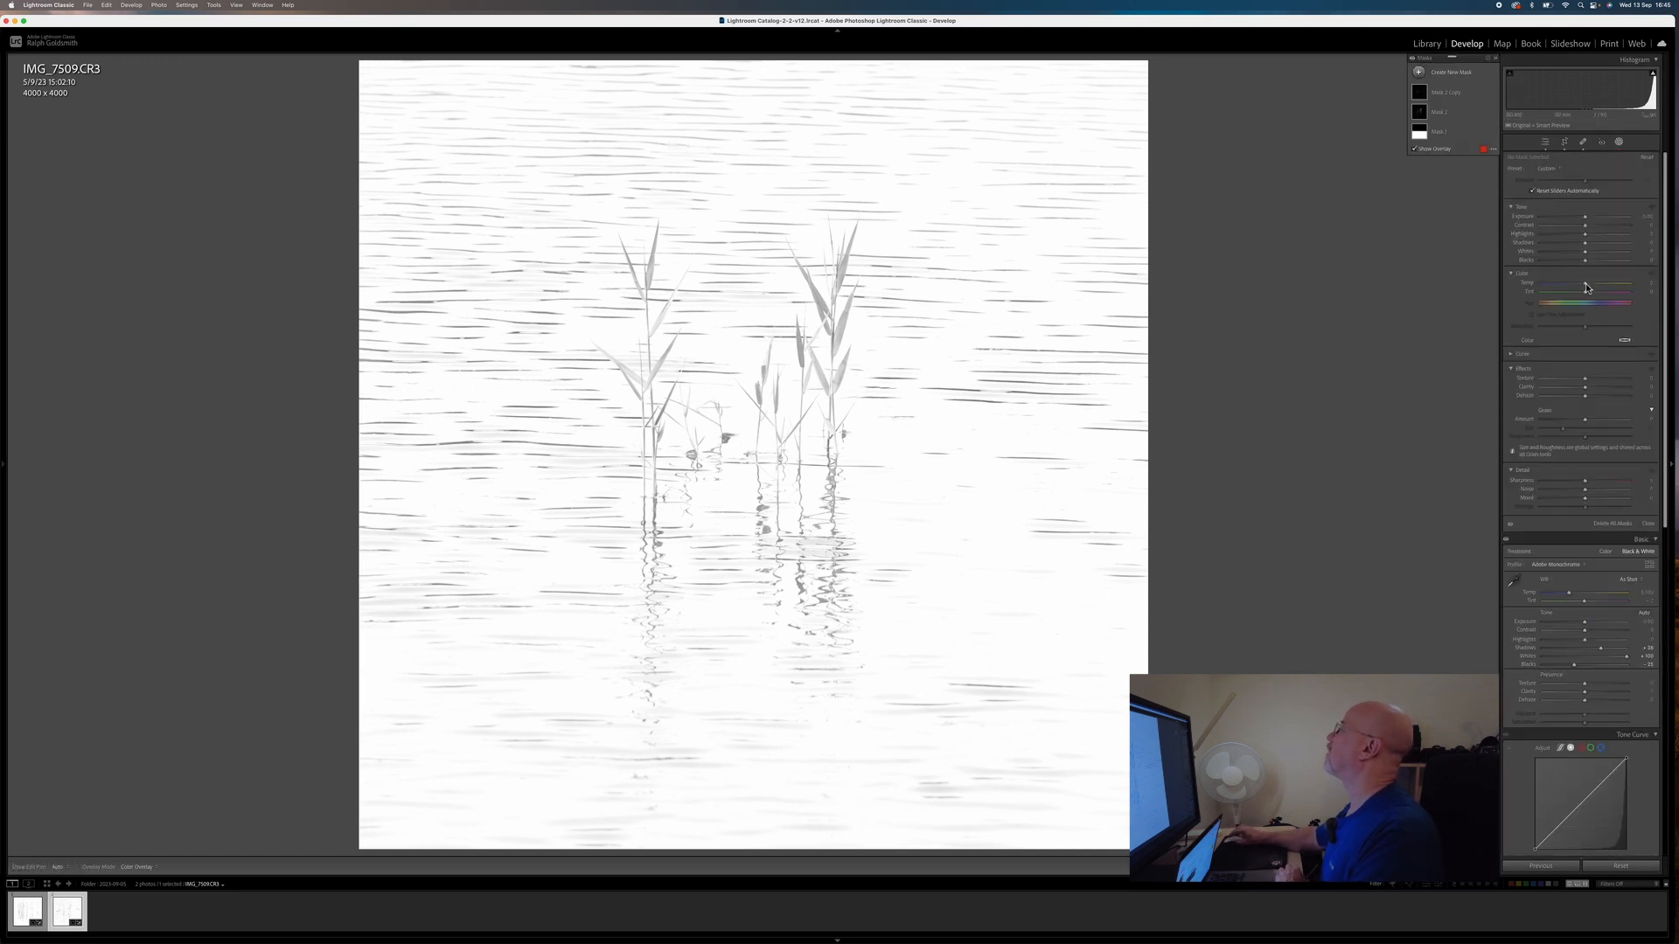
left_click(1585, 262)
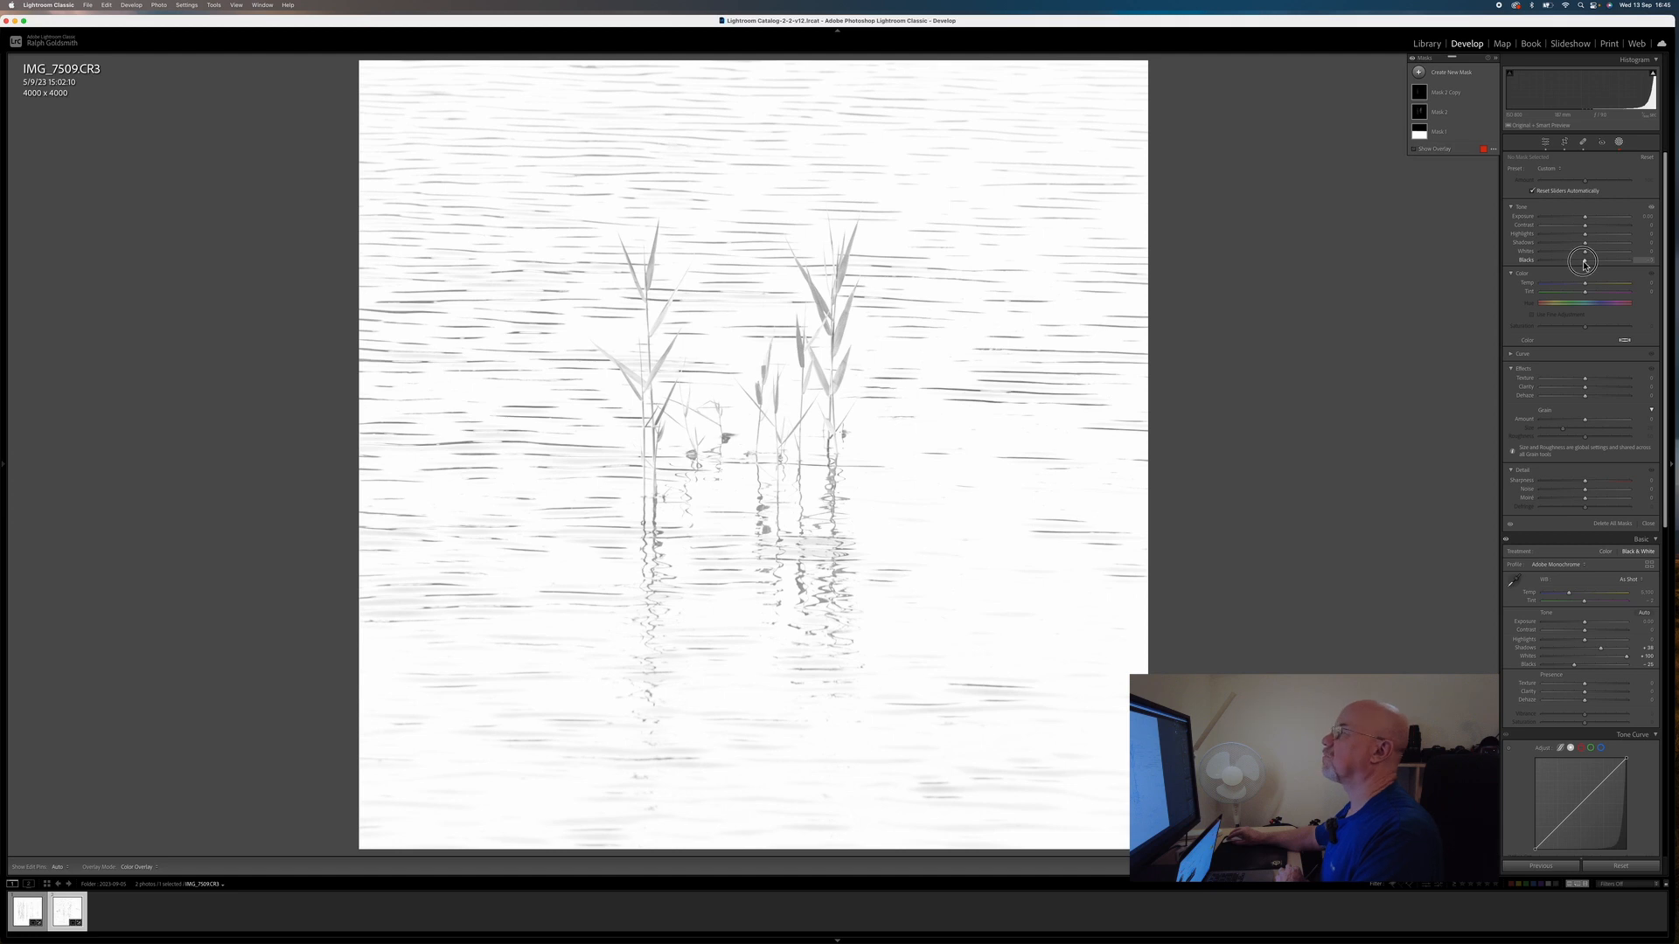